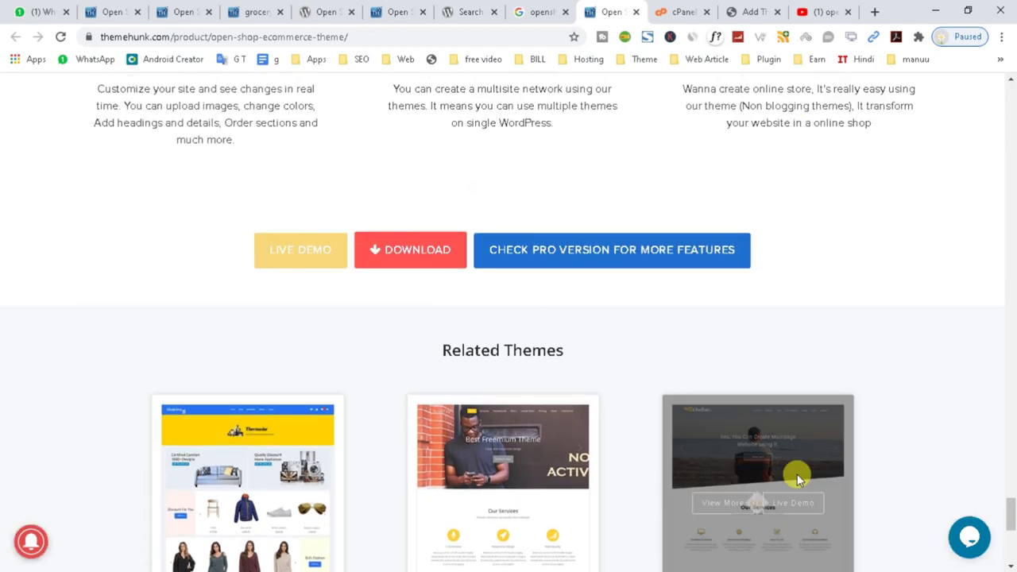
Scroll through Open Shop's free versus Pro feature comparison, e.g. Sticky Header and Ajax Search.
scroll(799, 476, "down", 4)
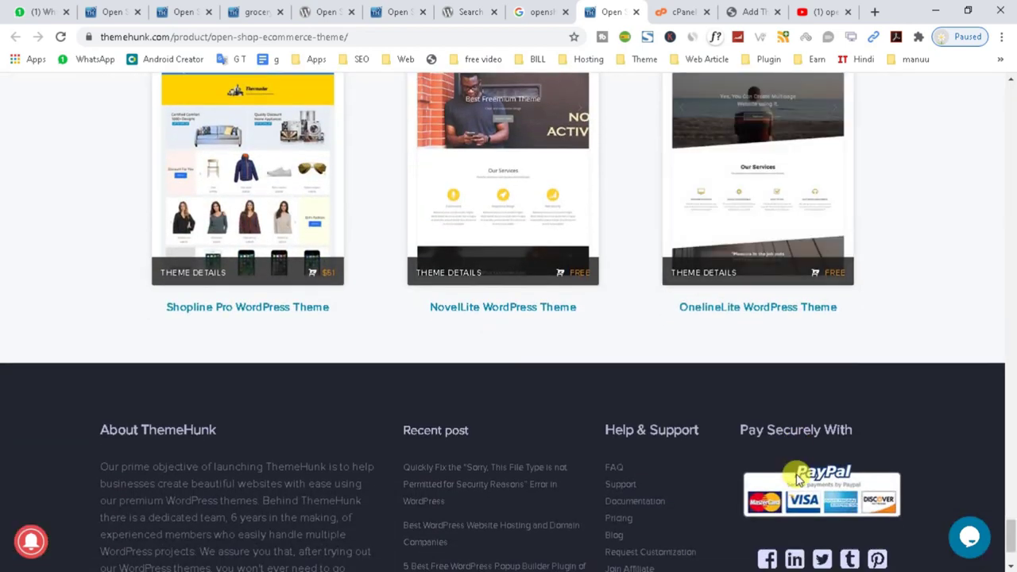
scroll(799, 476, "up", 4)
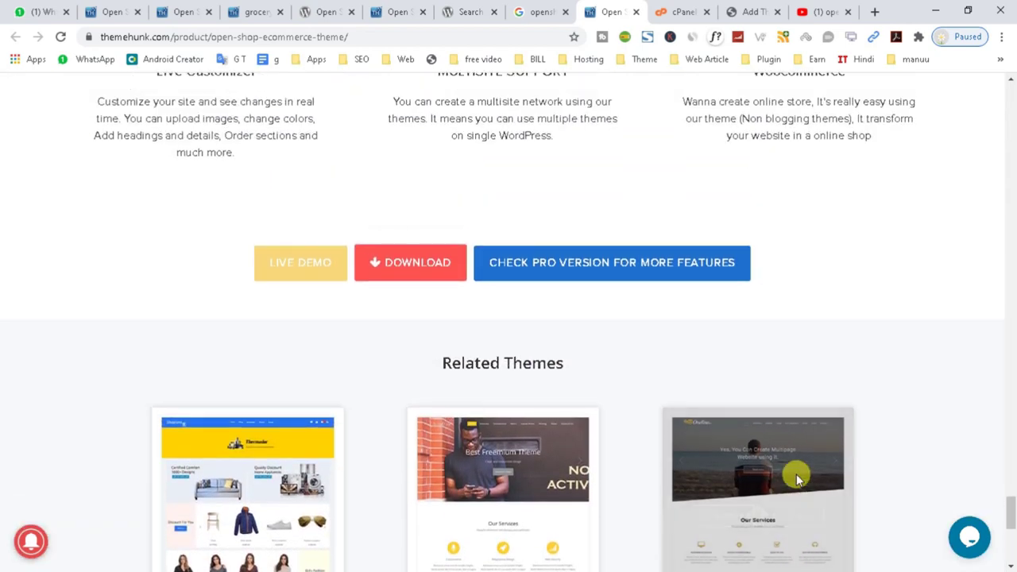
scroll(798, 478, "up", 2)
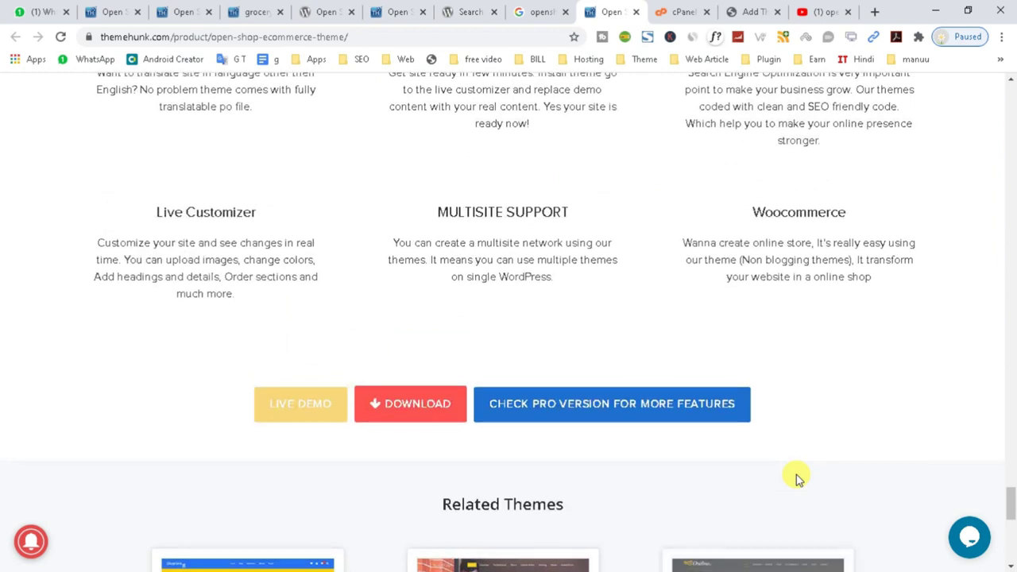
scroll(797, 477, "up", 7)
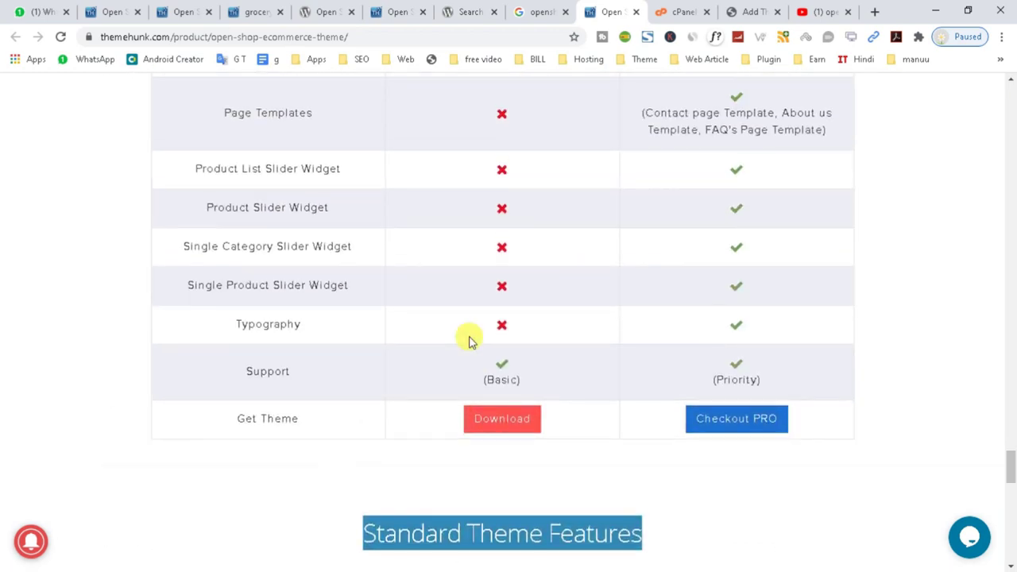
scroll(469, 342, "up", 7)
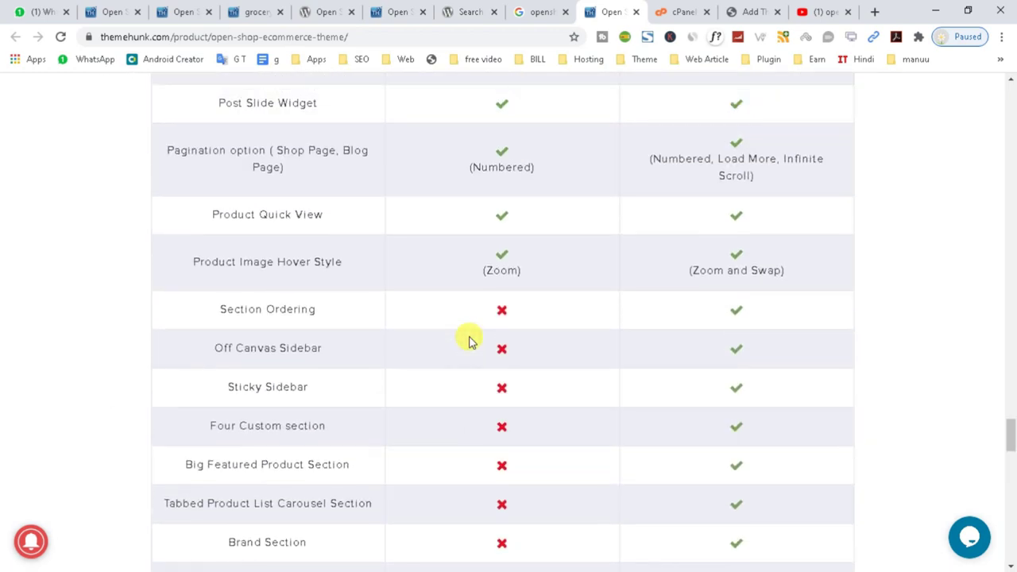
scroll(469, 342, "down", 12)
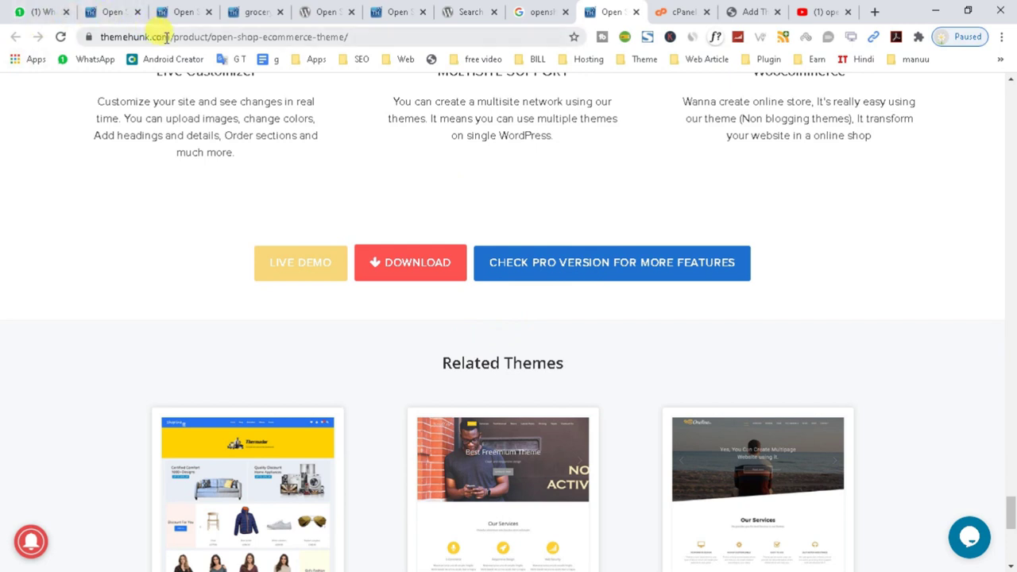
Select the themehunk.com address, then open and close the site's chat form.
left_click_drag(168, 37, 80, 37)
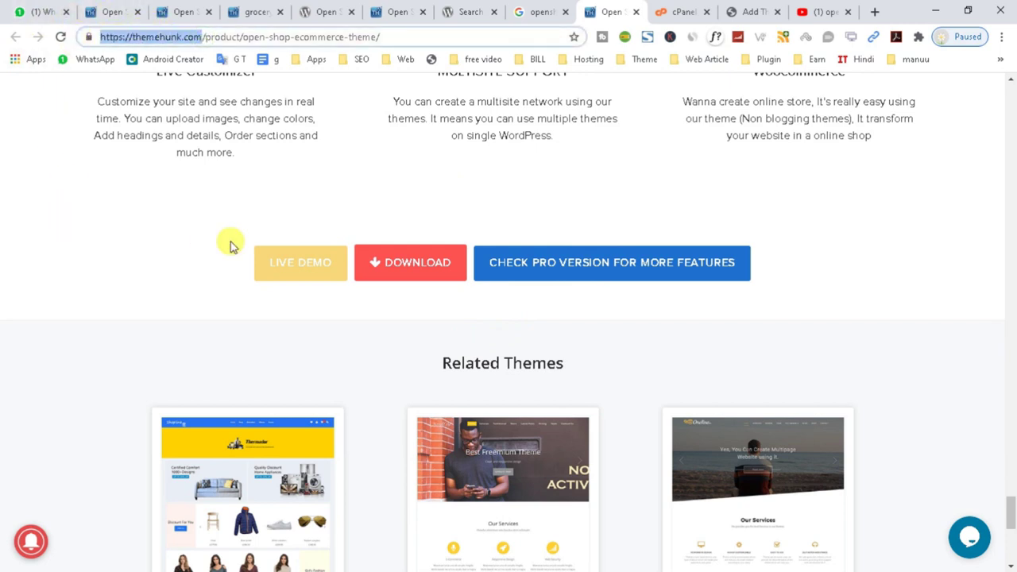
left_click(967, 556)
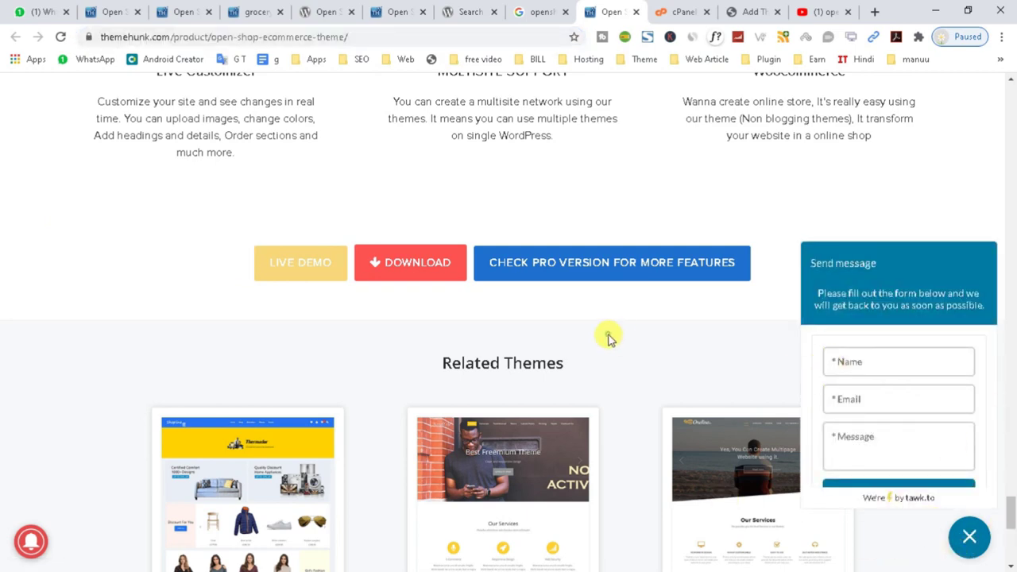
scroll(454, 302, "up", 7)
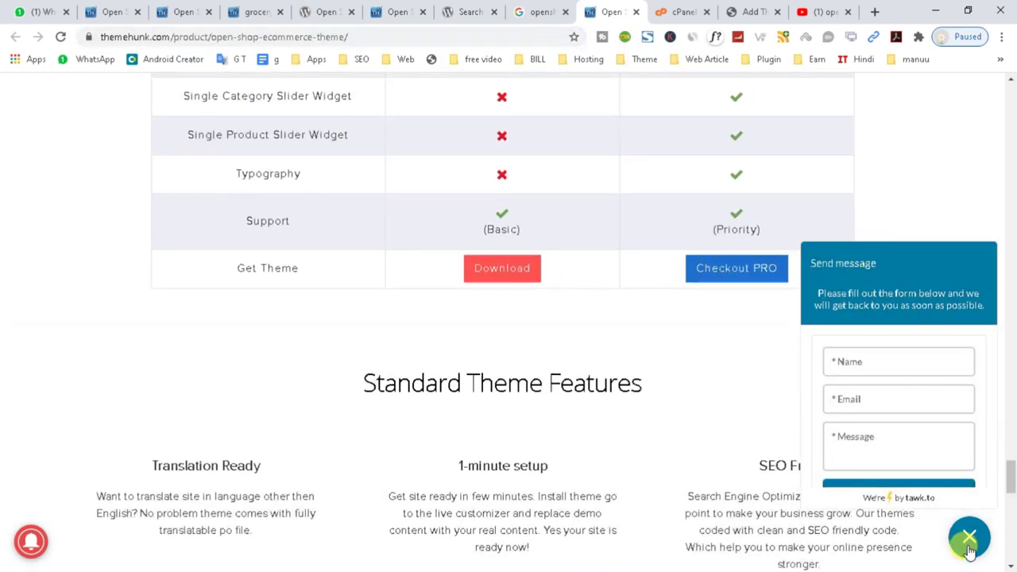
left_click(968, 549)
scroll(363, 431, "up", 15)
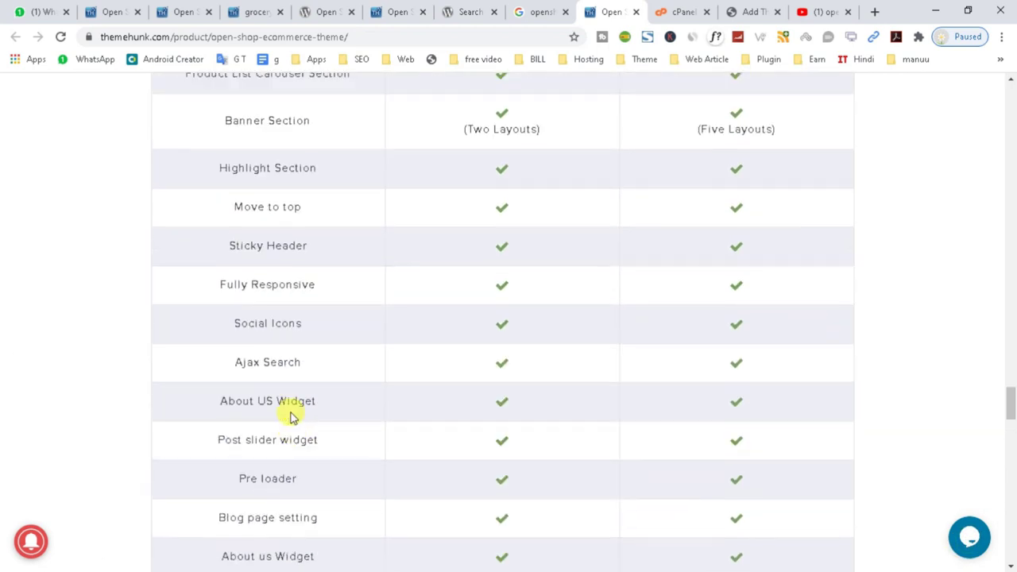
scroll(291, 417, "up", 5)
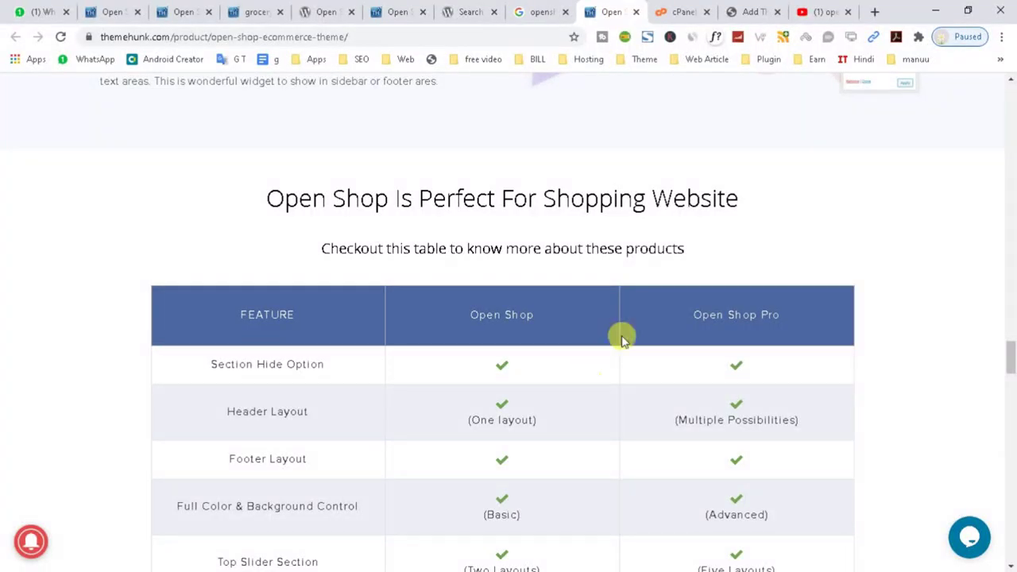
Open the live WordPress site in a new tab and look it over.
left_click(745, 11)
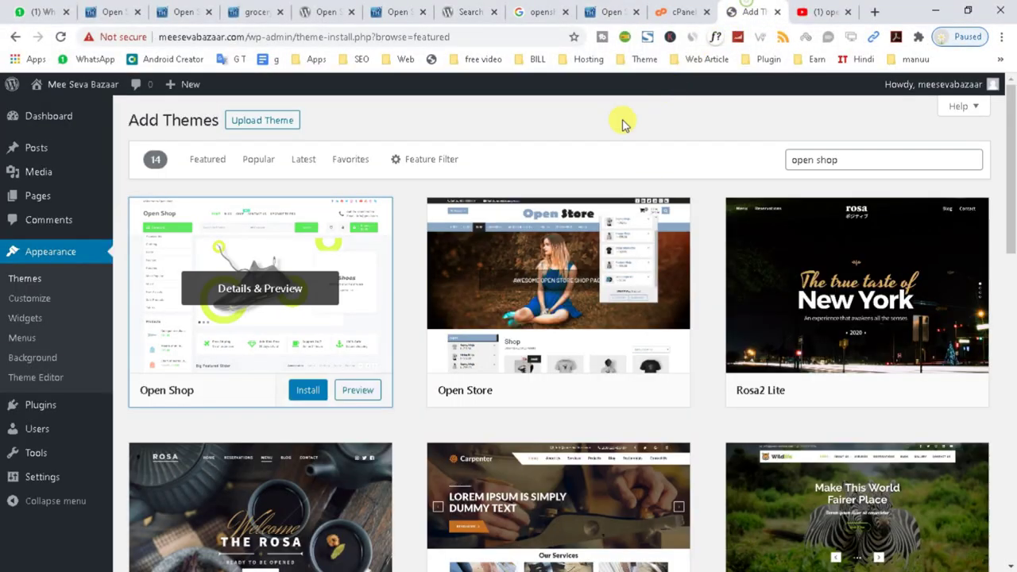
mouse_move(57, 89)
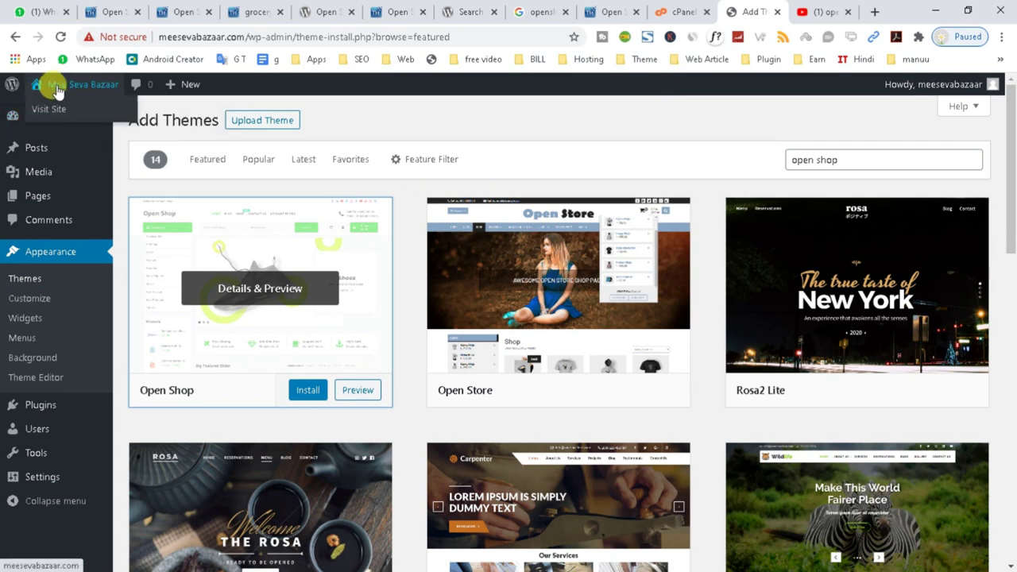
right_click(49, 108)
left_click(70, 118)
left_click(760, 12)
scroll(300, 255, "down", 10)
scroll(668, 204, "up", 10)
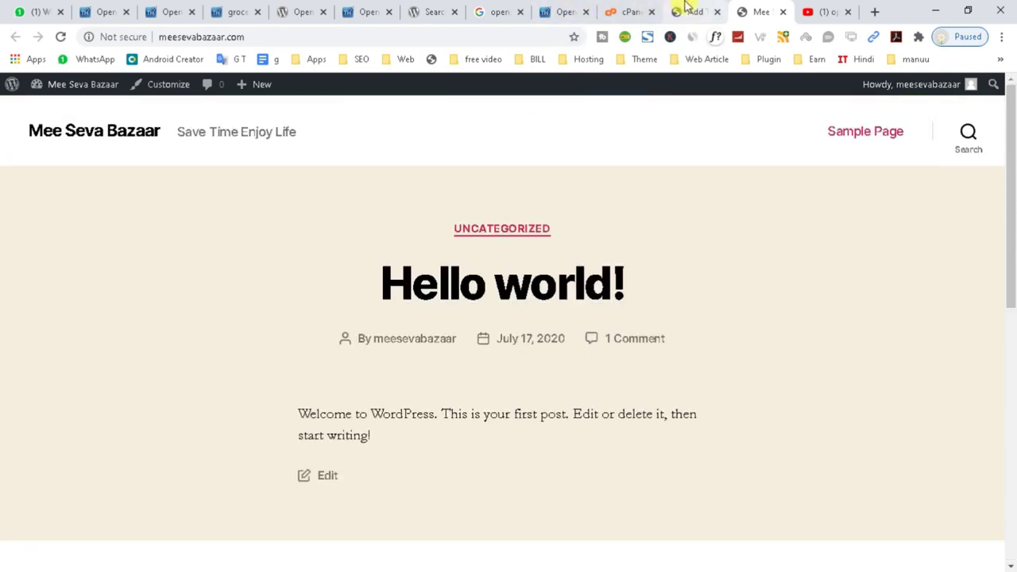
left_click(689, 10)
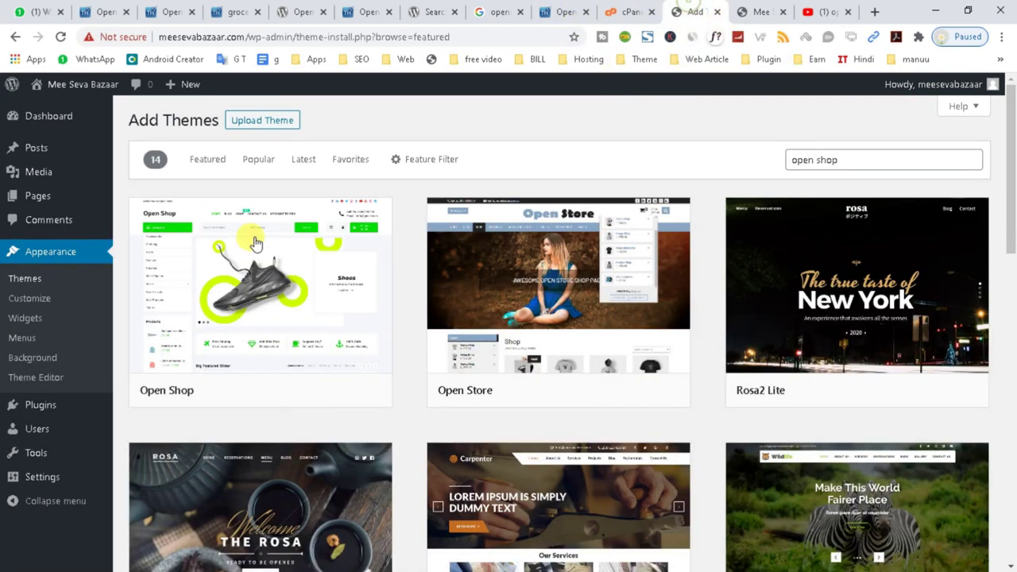
Trash the 'Hello world!' post, then delete it permanently from the Trash.
left_click(43, 151)
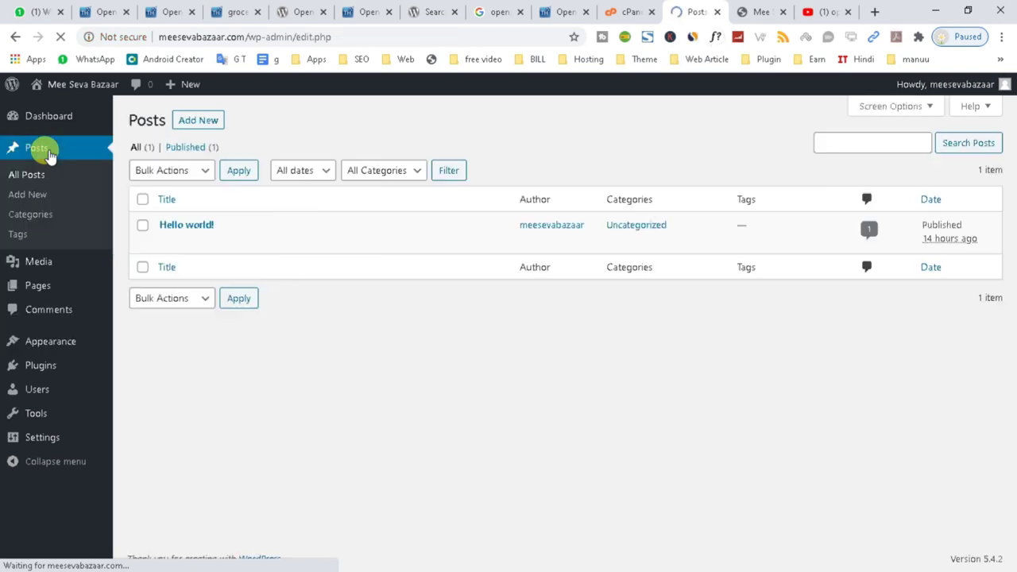
left_click(241, 244)
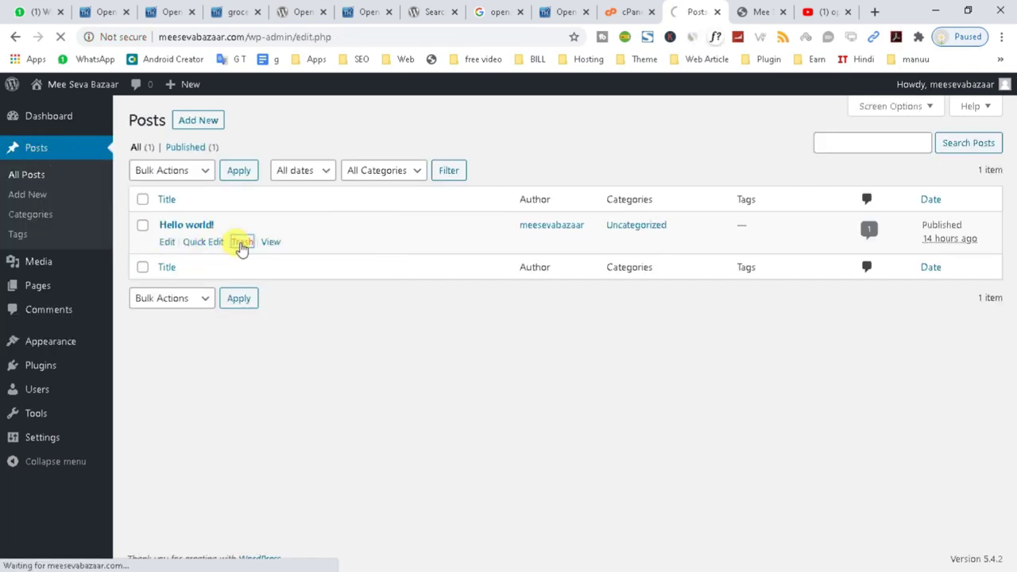
left_click(177, 191)
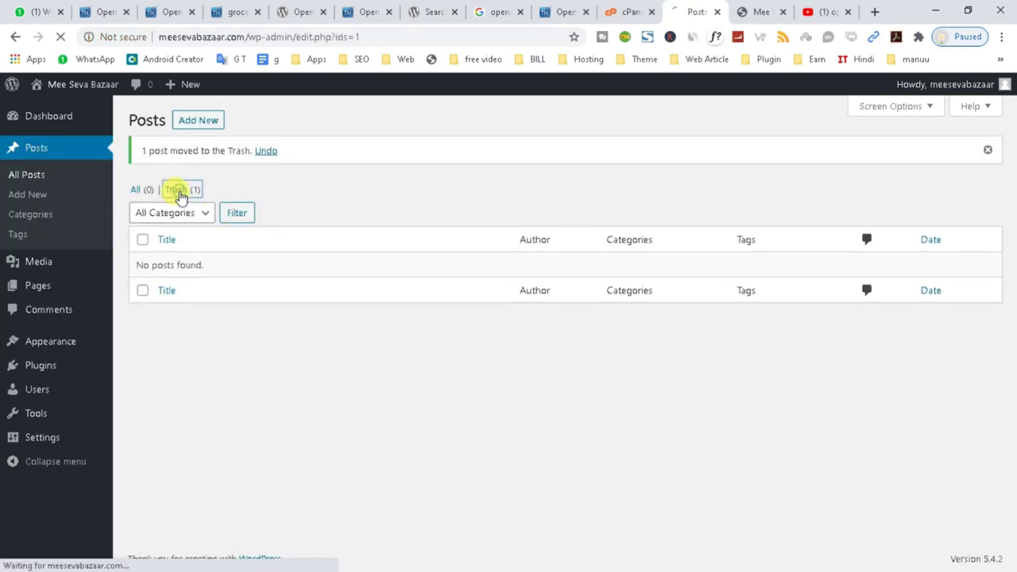
left_click(251, 243)
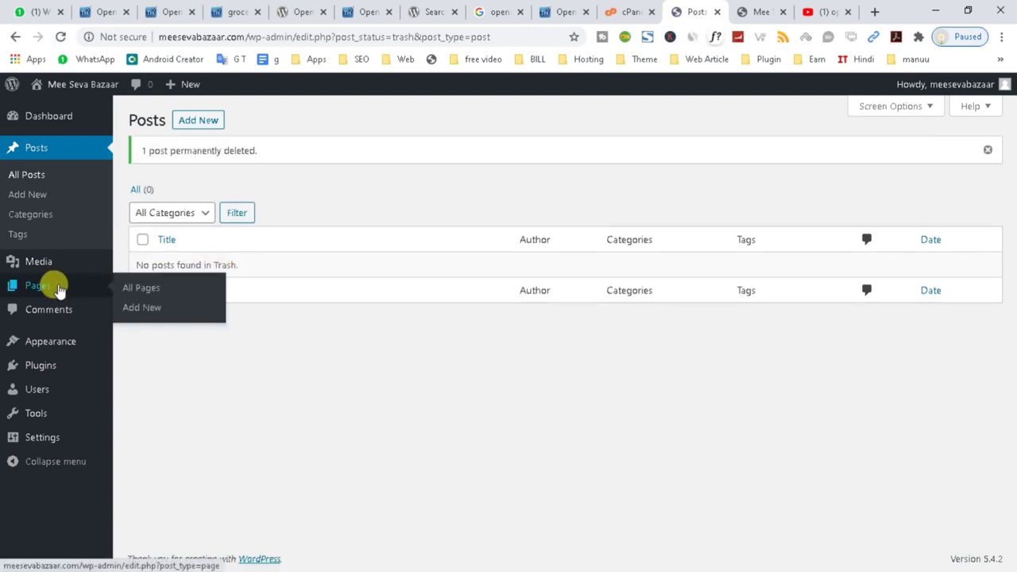
Move the Sample Page to the trash.
mouse_move(49, 270)
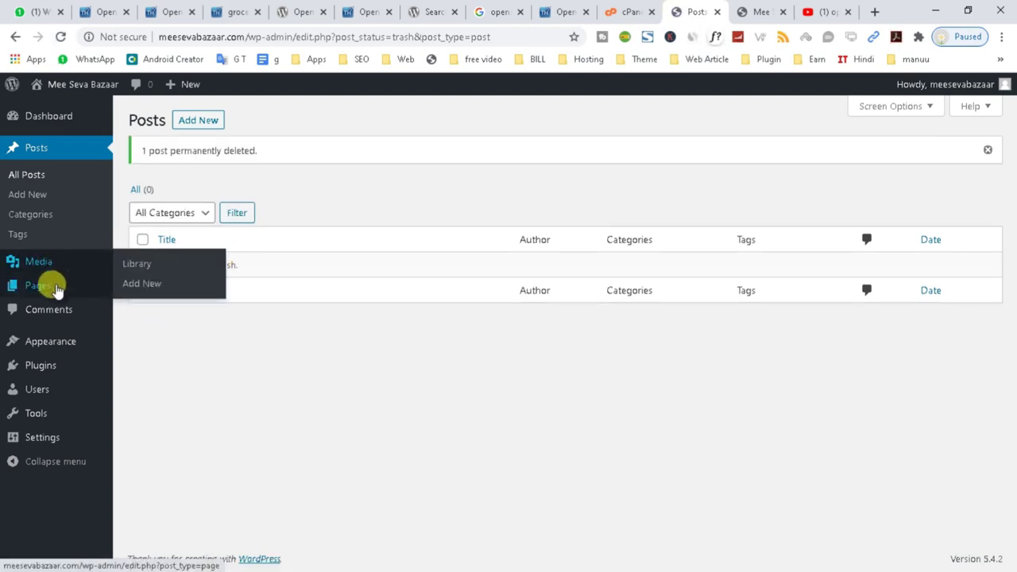
left_click(49, 285)
left_click(243, 284)
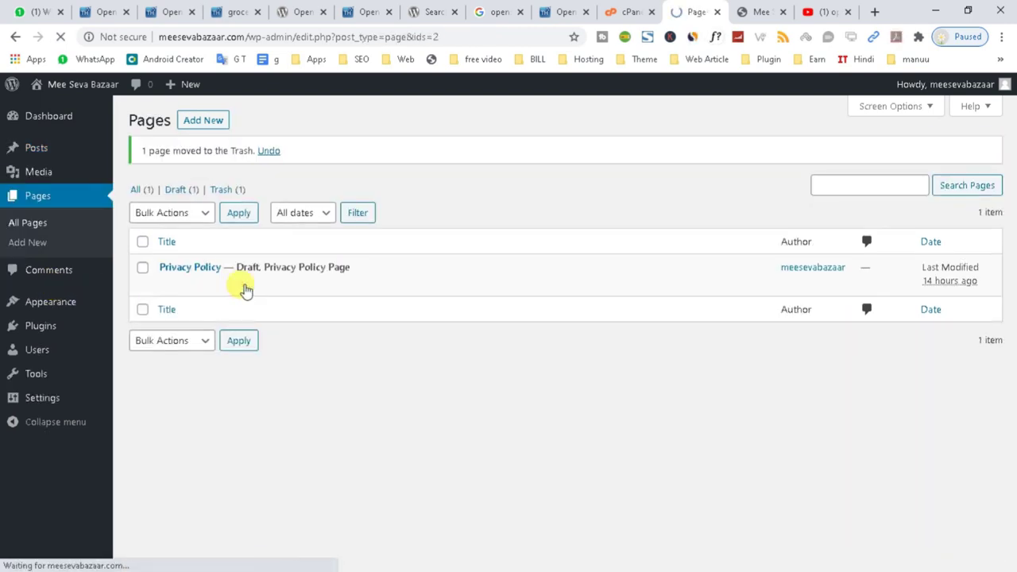
Remove Search, Recent Posts, Recent Comments, Archives and the rest from Footer #1 and #2.
mouse_move(60, 314)
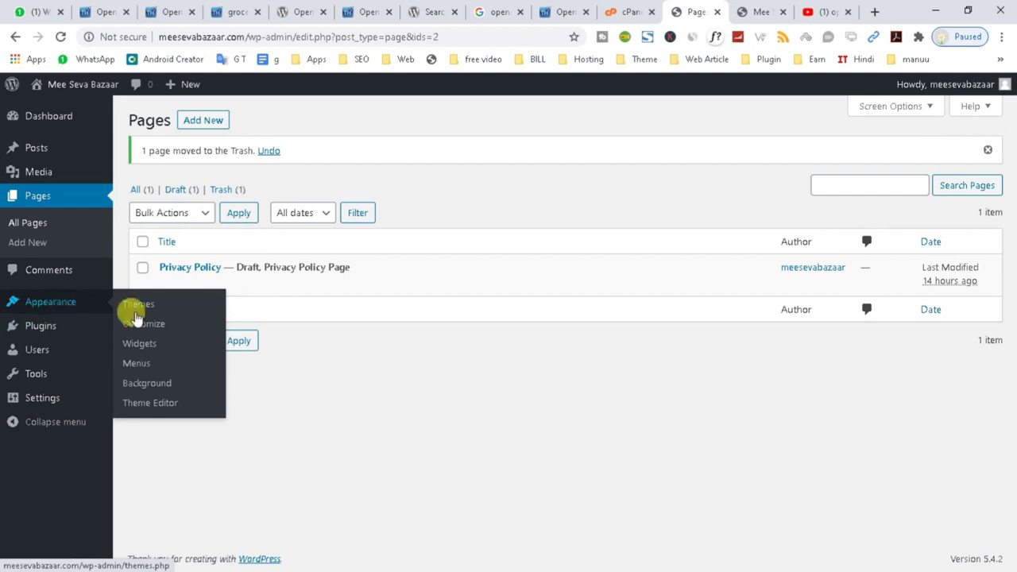
left_click(137, 346)
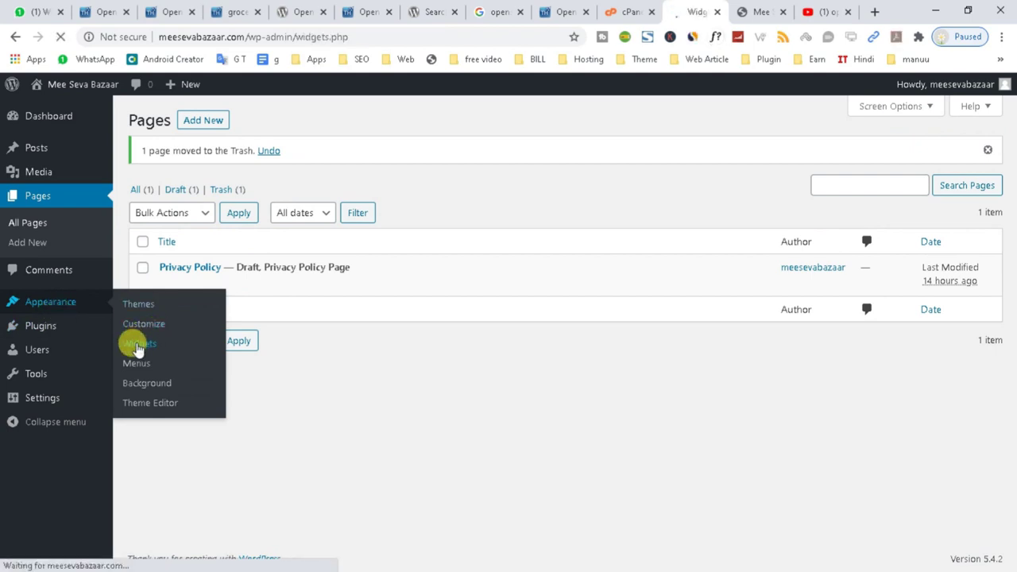
left_click_drag(601, 220, 246, 328)
left_click_drag(676, 231, 198, 306)
left_click_drag(592, 226, 262, 300)
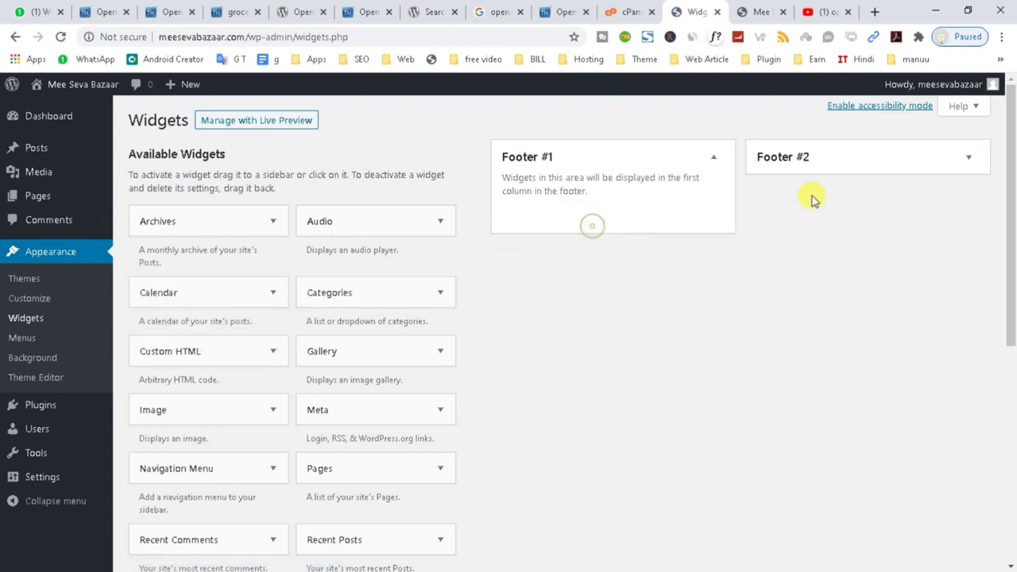
left_click(811, 163)
left_click_drag(805, 222, 262, 294)
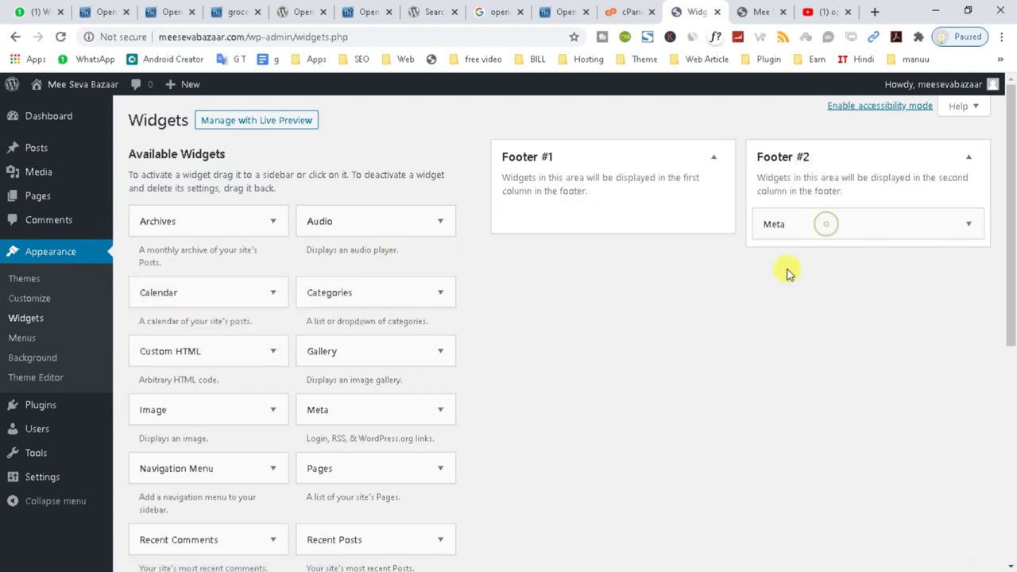
left_click_drag(810, 220, 130, 358)
Bulk-delete the Akismet Anti-Spam and Hello Dolly plugins.
left_click(36, 406)
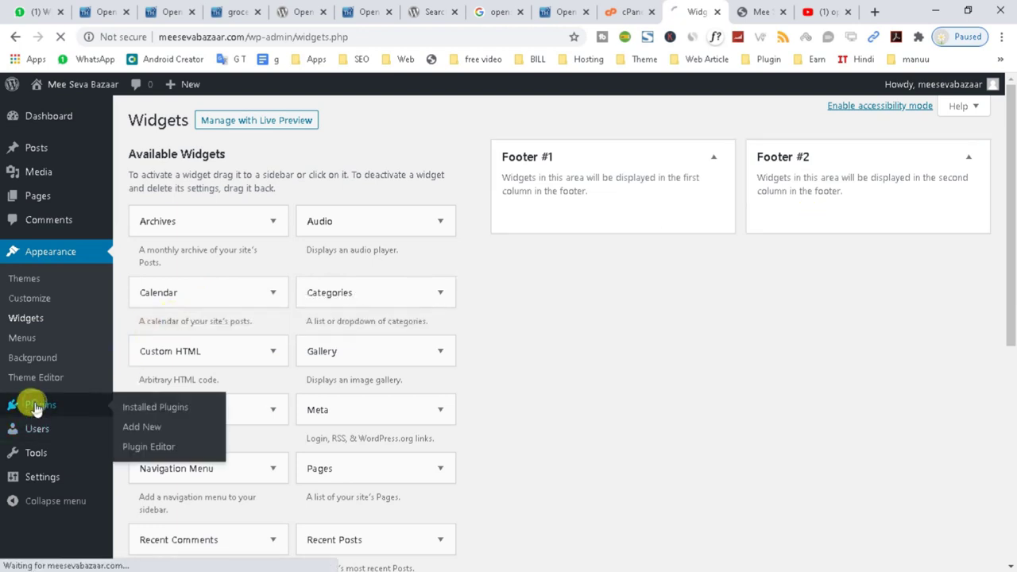
left_click(166, 170)
left_click(150, 246)
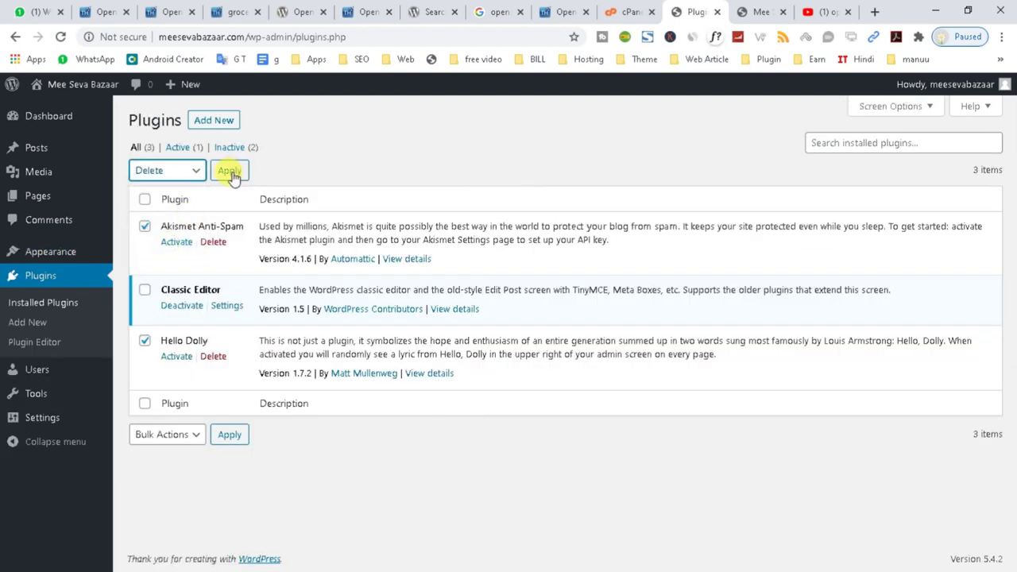
left_click(229, 170)
left_click(577, 137)
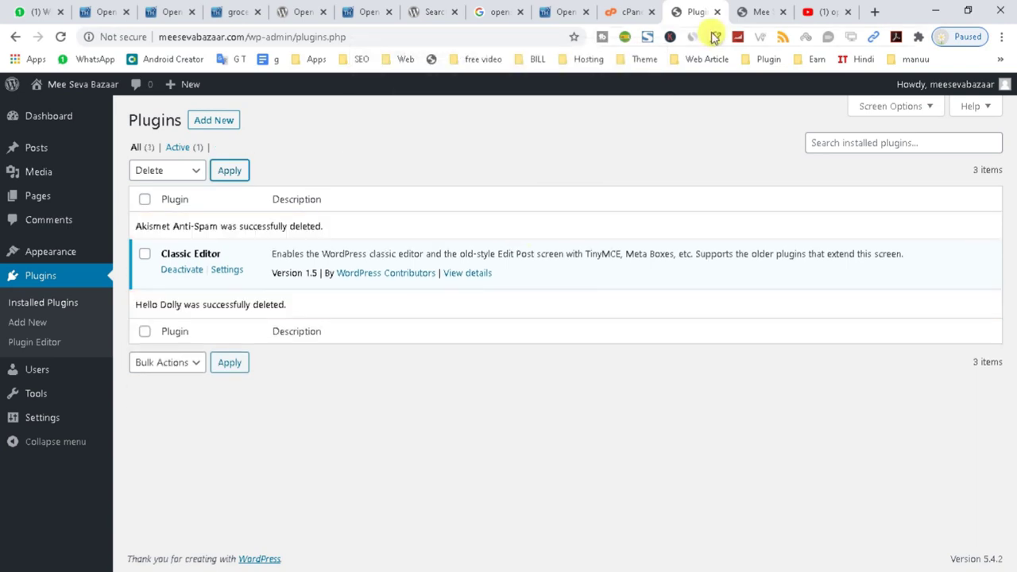
Reload the live site to confirm it now shows no posts.
left_click(767, 10)
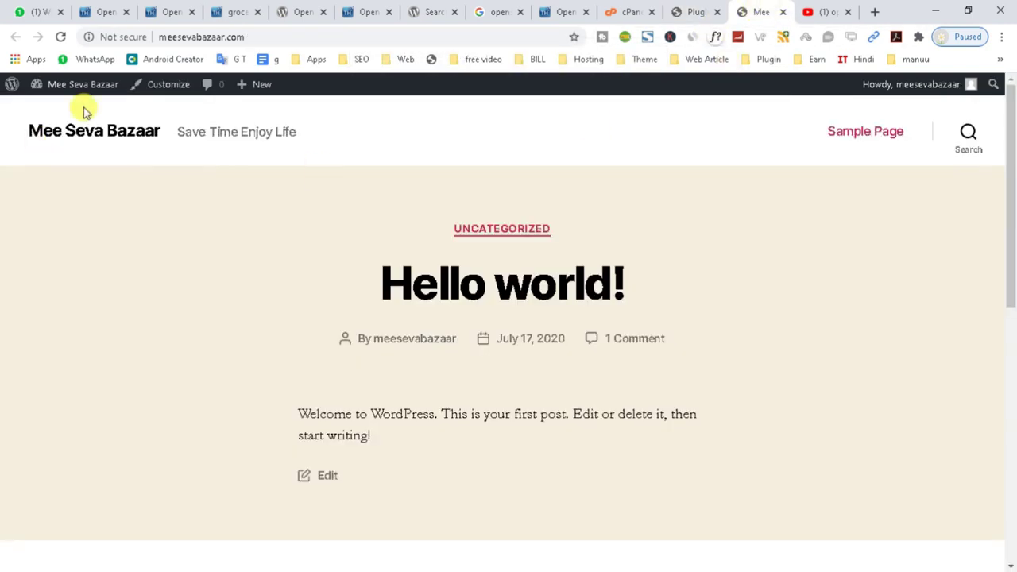
left_click(60, 37)
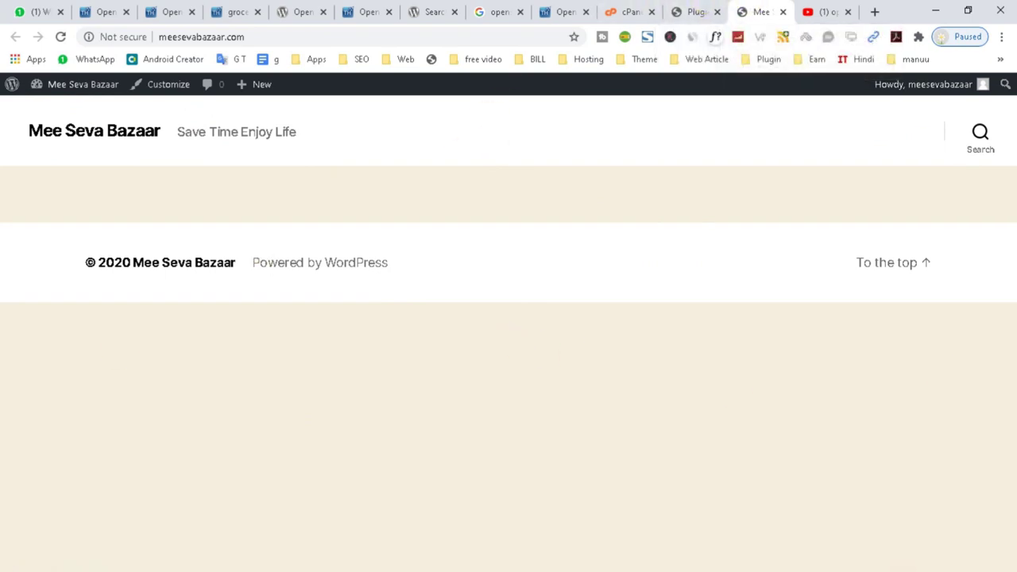
mouse_move(606, 569)
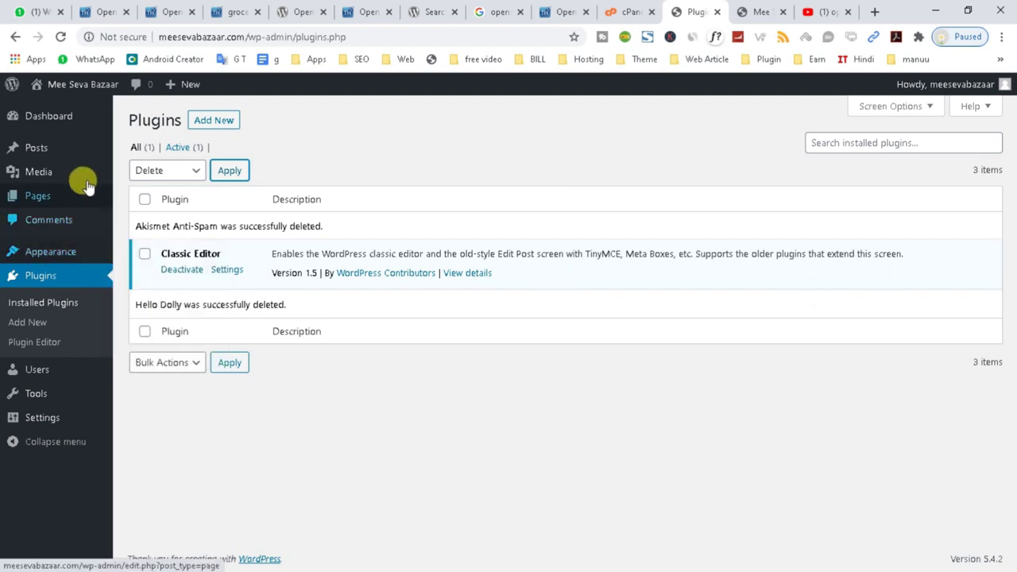
Review the openshop search results on WordPress.org, then return to Mee Seva Bazaar's admin area.
left_click(481, 6)
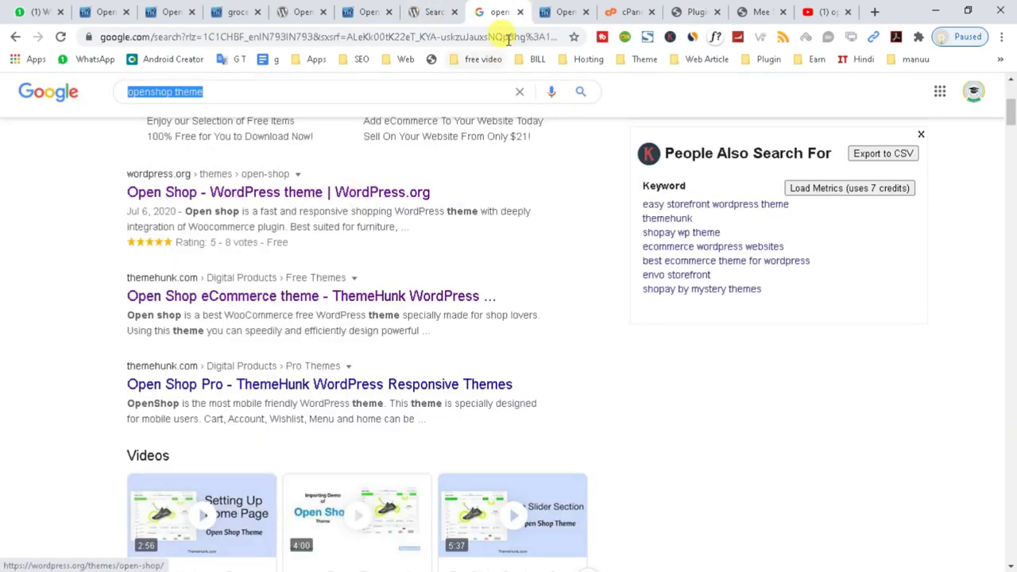
left_click(431, 11)
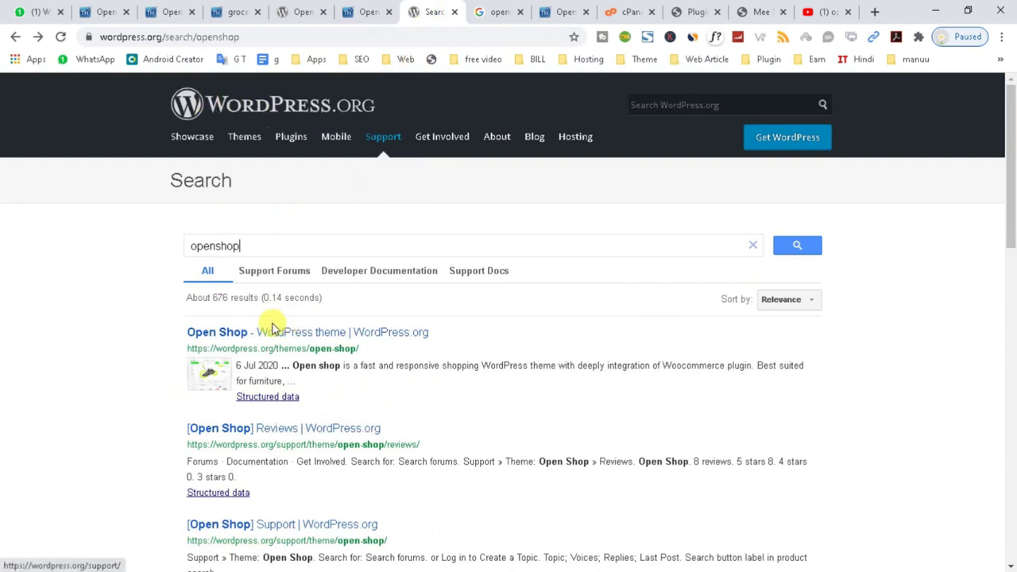
left_click_drag(243, 245, 106, 265)
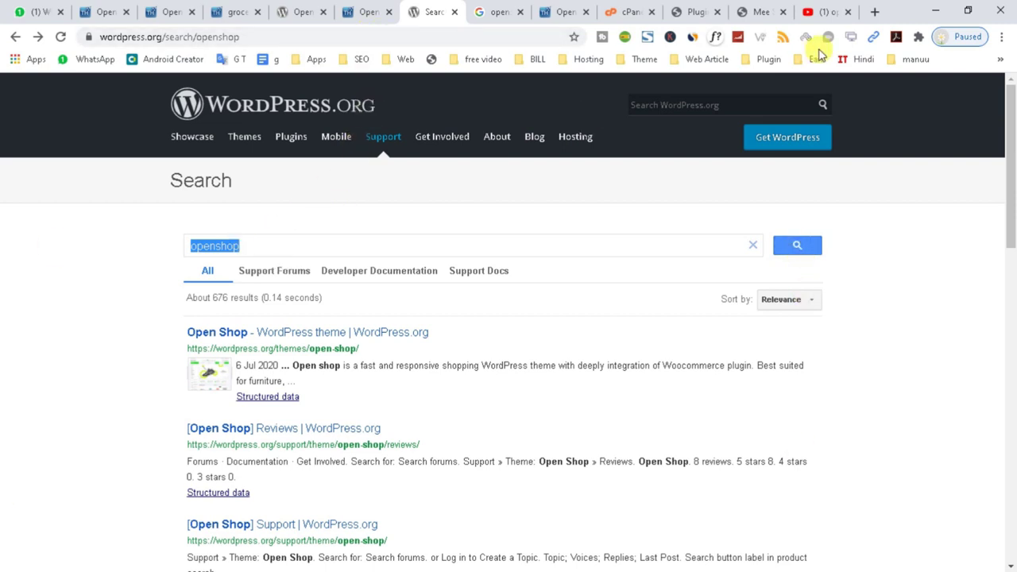
left_click(764, 9)
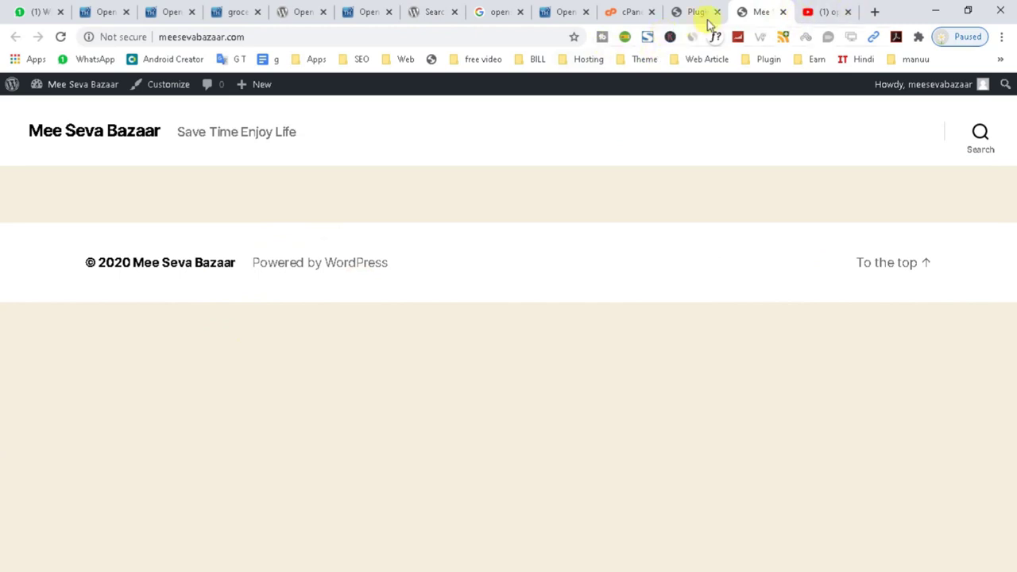
left_click(699, 11)
Review the Twenty Twenty theme's details in the installed themes list.
left_click(133, 254)
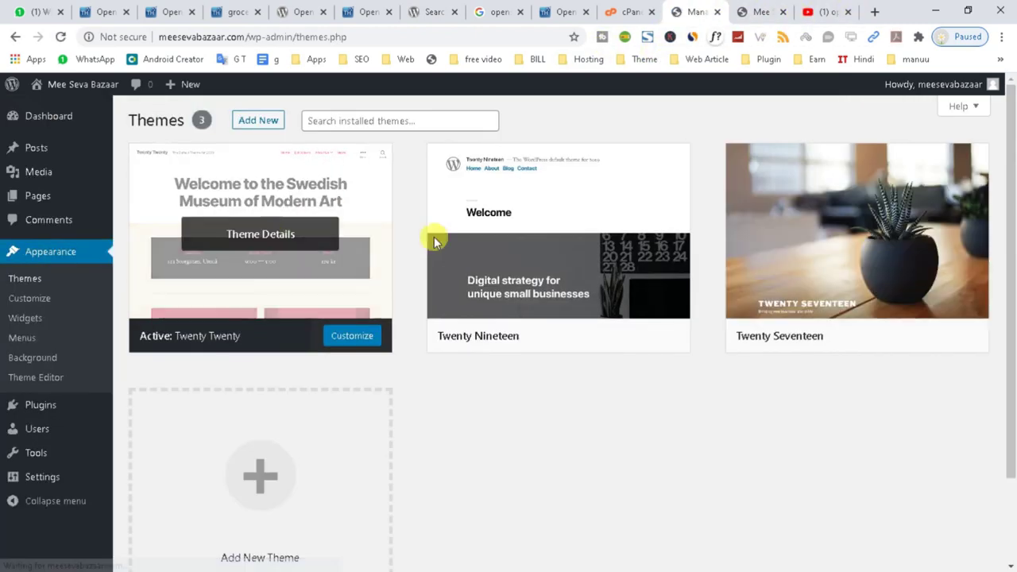
left_click(359, 276)
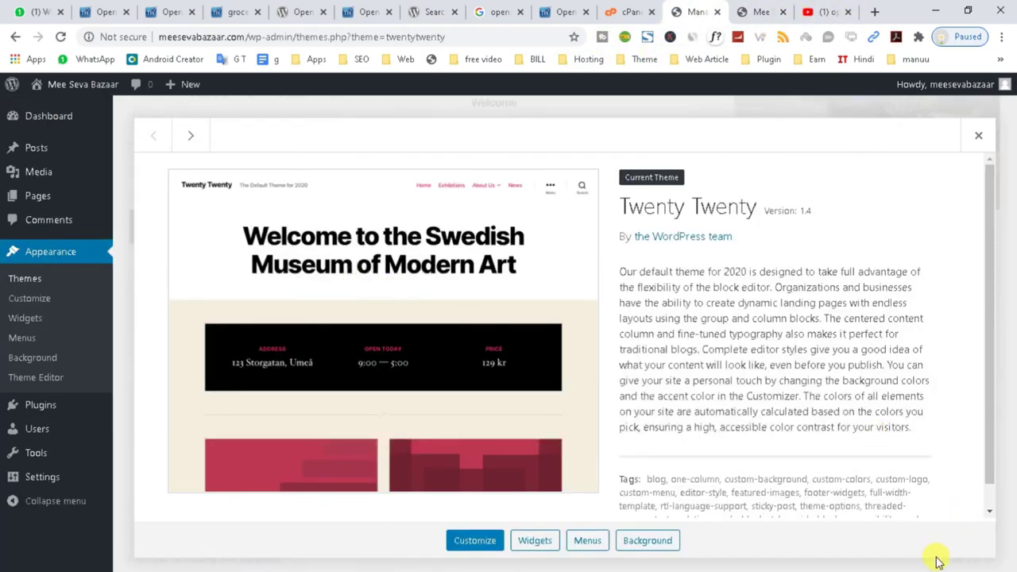
scroll(963, 454, "down", 1)
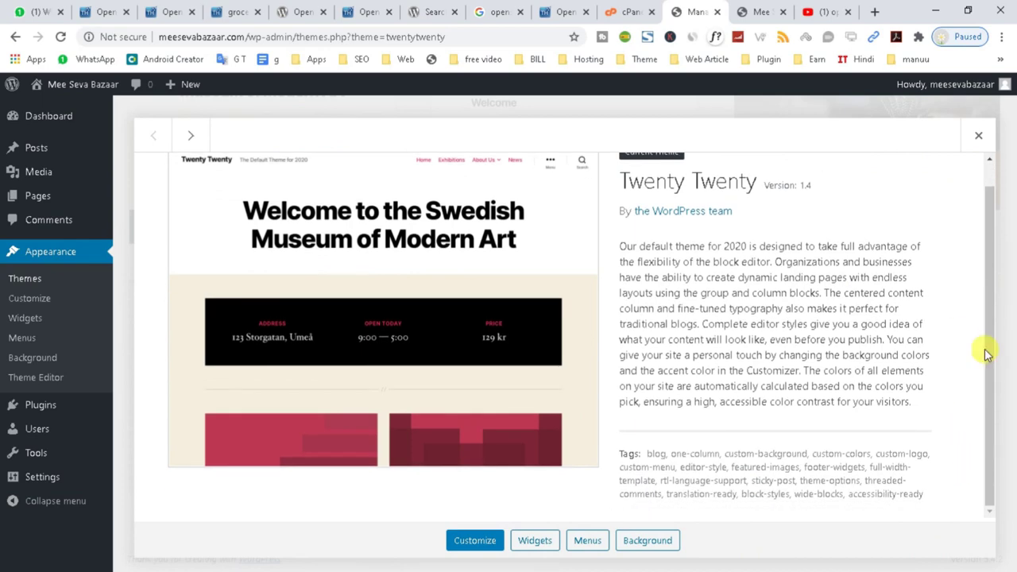
left_click(978, 136)
Delete the Twenty Nineteen and Twenty Seventeen themes, confirming each deletion.
left_click(511, 227)
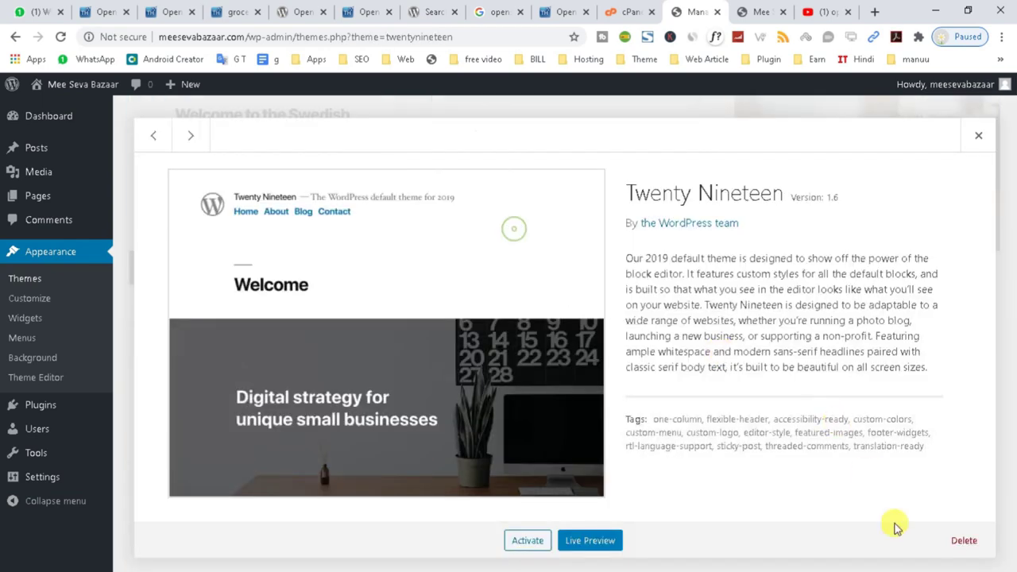
left_click(962, 541)
left_click(583, 146)
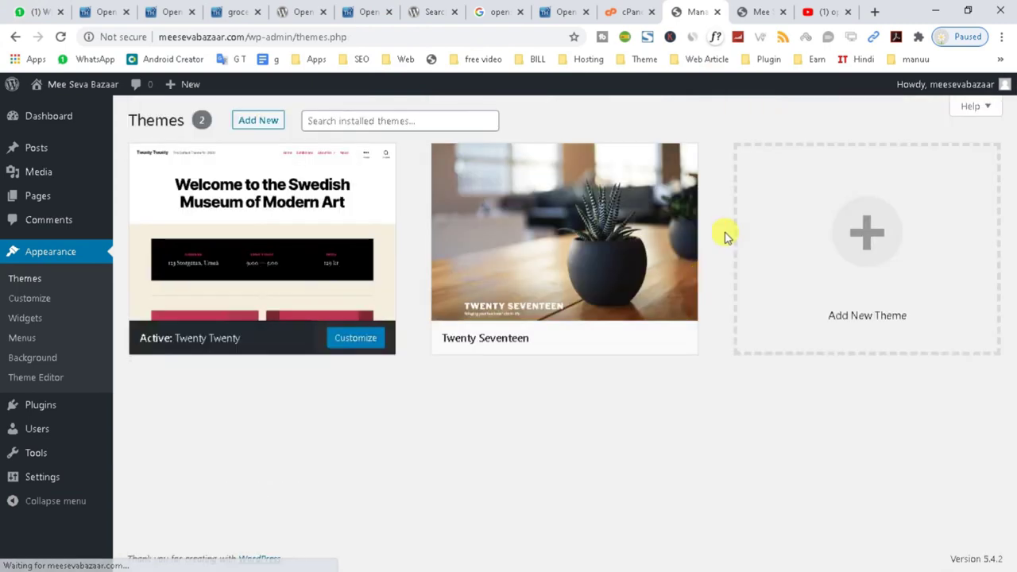
left_click(638, 318)
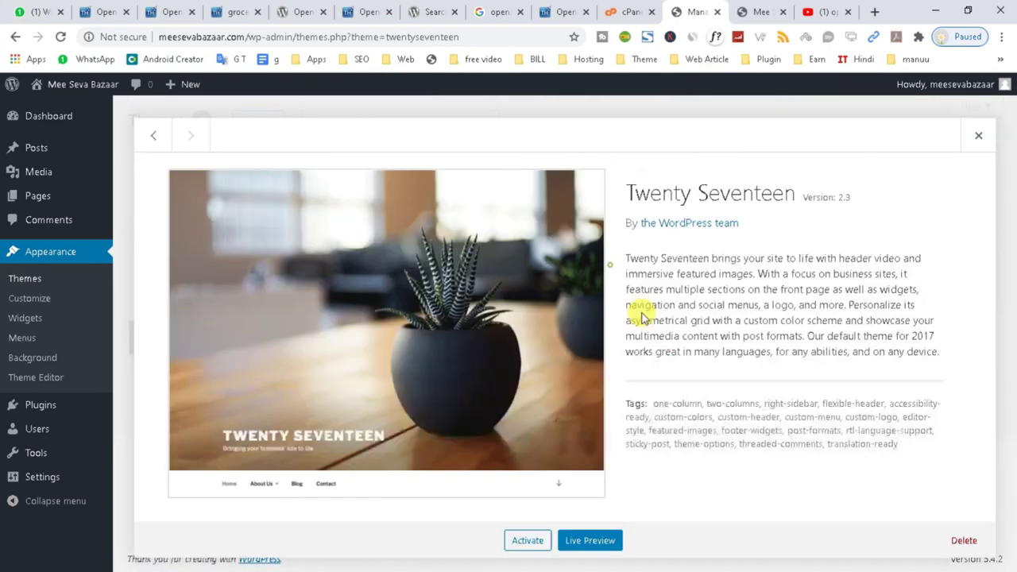
left_click(964, 540)
left_click(569, 142)
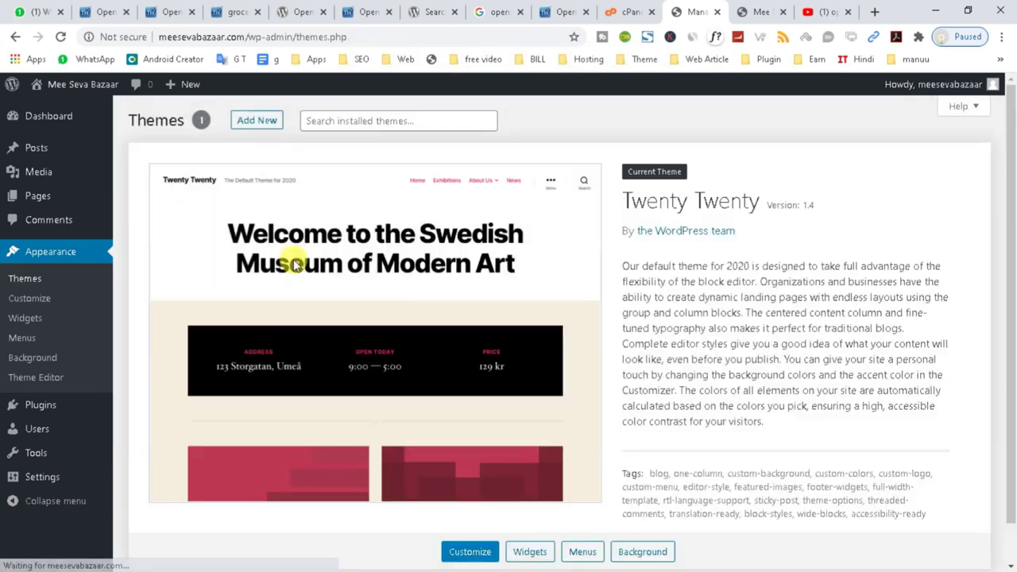
Search the theme directory for 'open shop', then install and activate Open Shop 1.1.1.
left_click(258, 137)
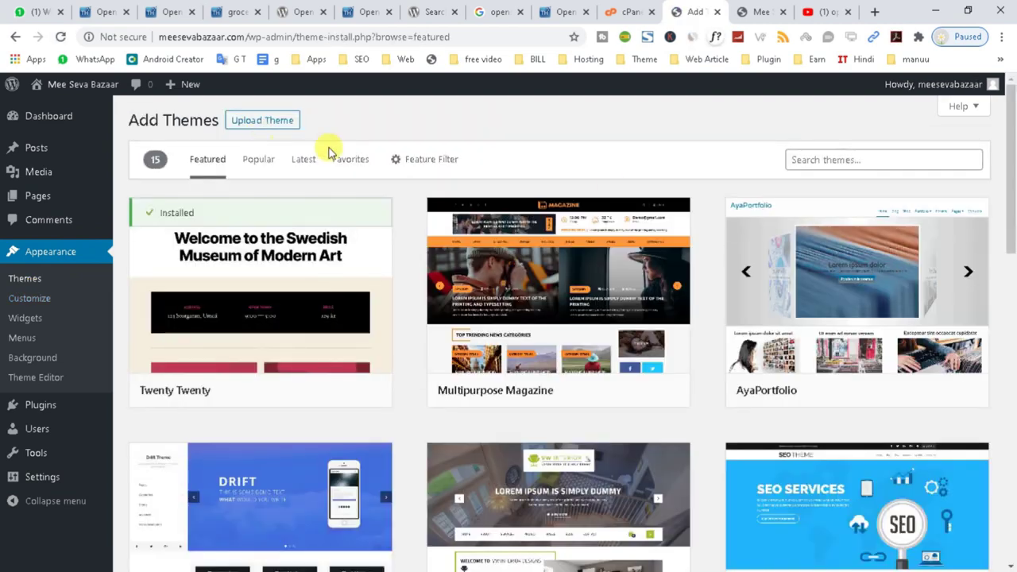
left_click(834, 159)
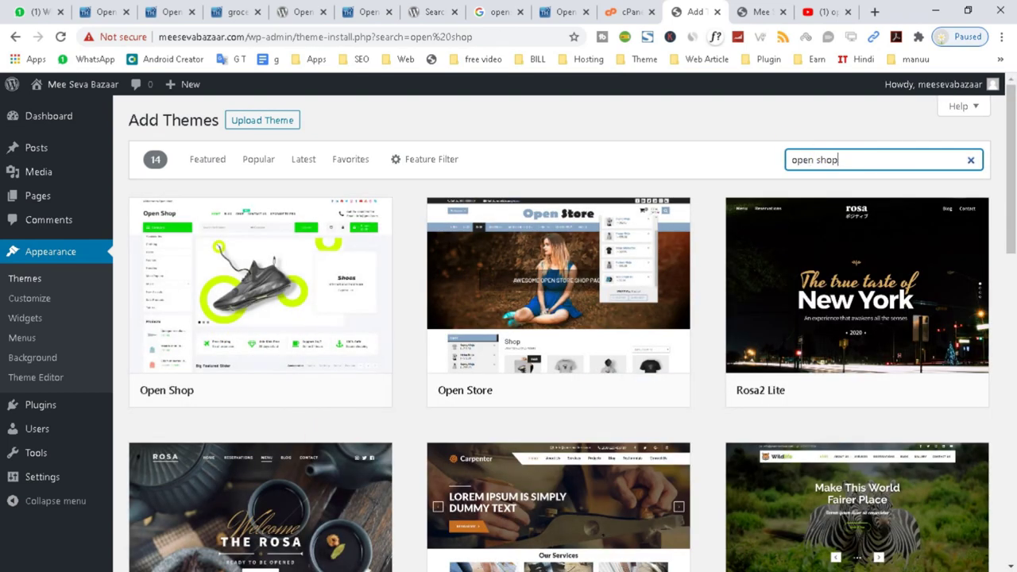
mouse_move(207, 354)
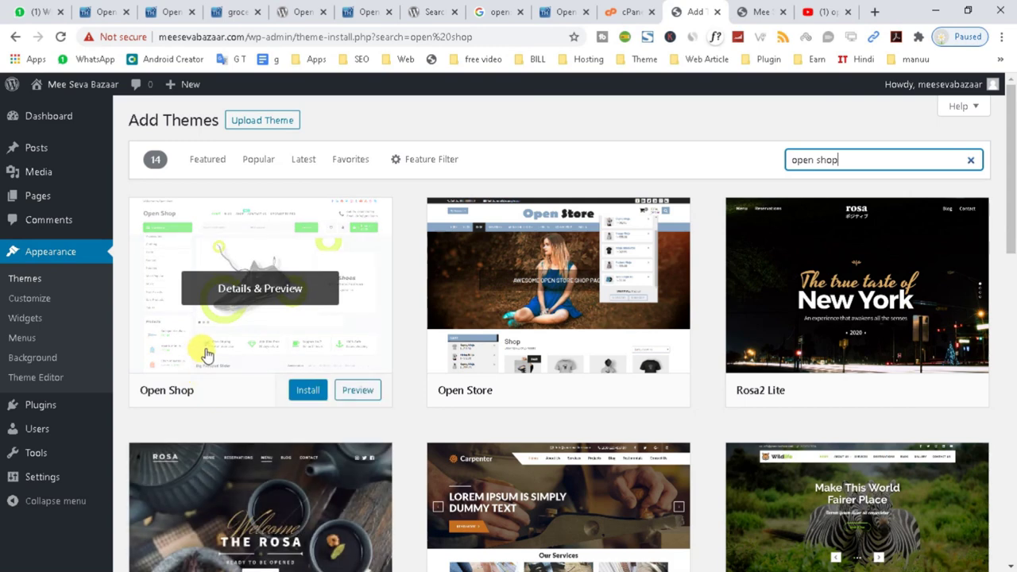
mouse_move(944, 343)
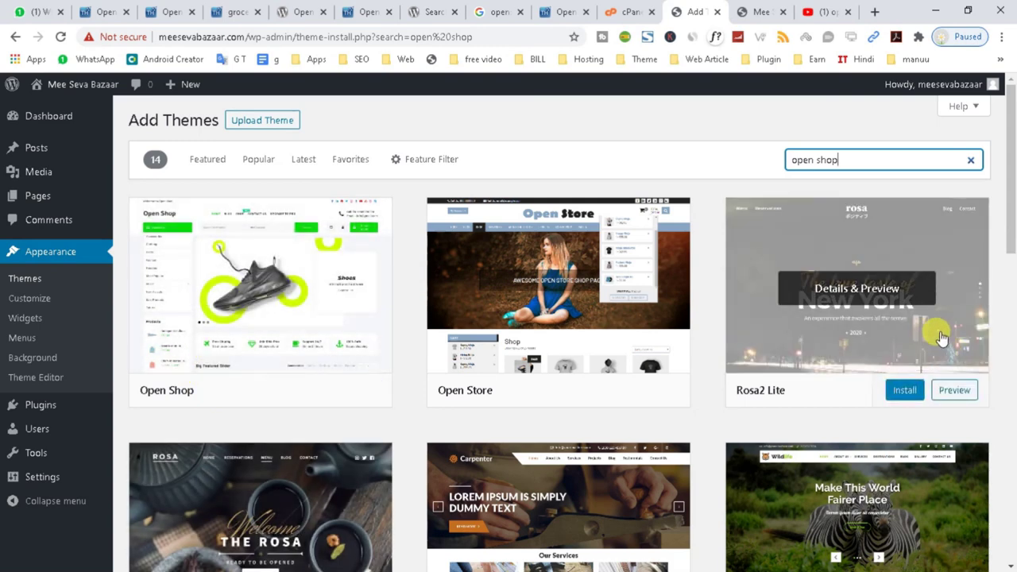
mouse_move(298, 388)
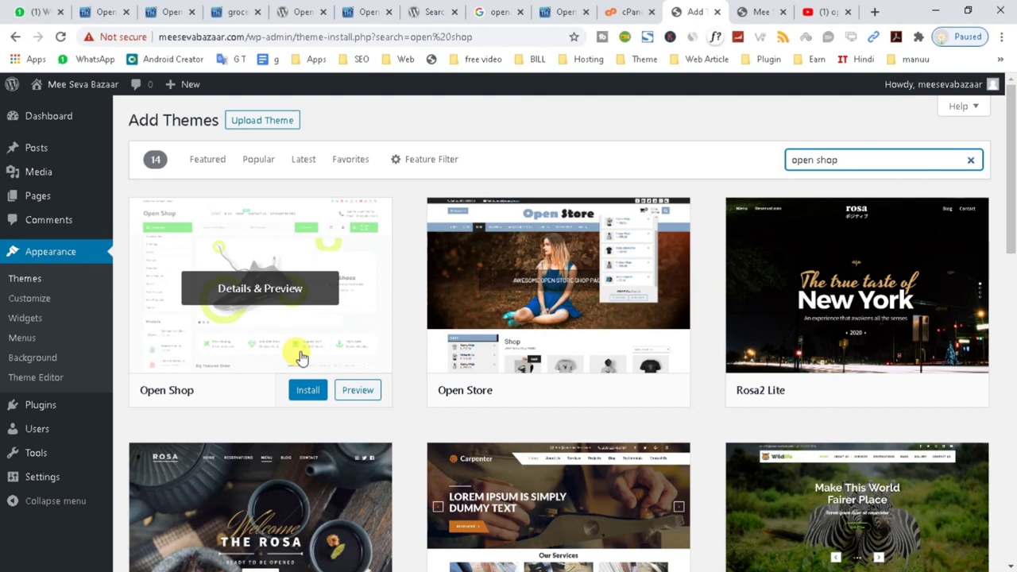
left_click(307, 389)
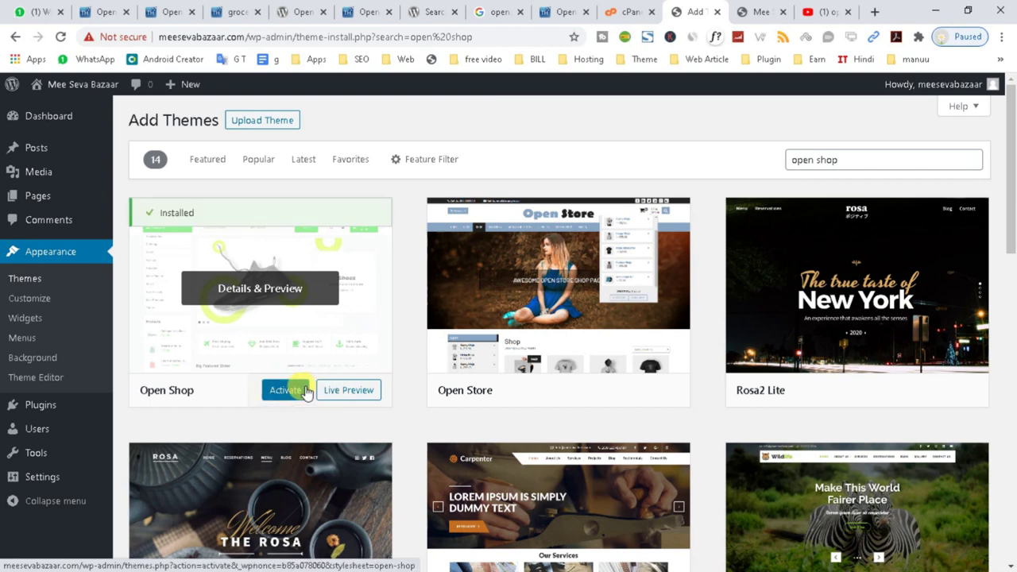
left_click(284, 392)
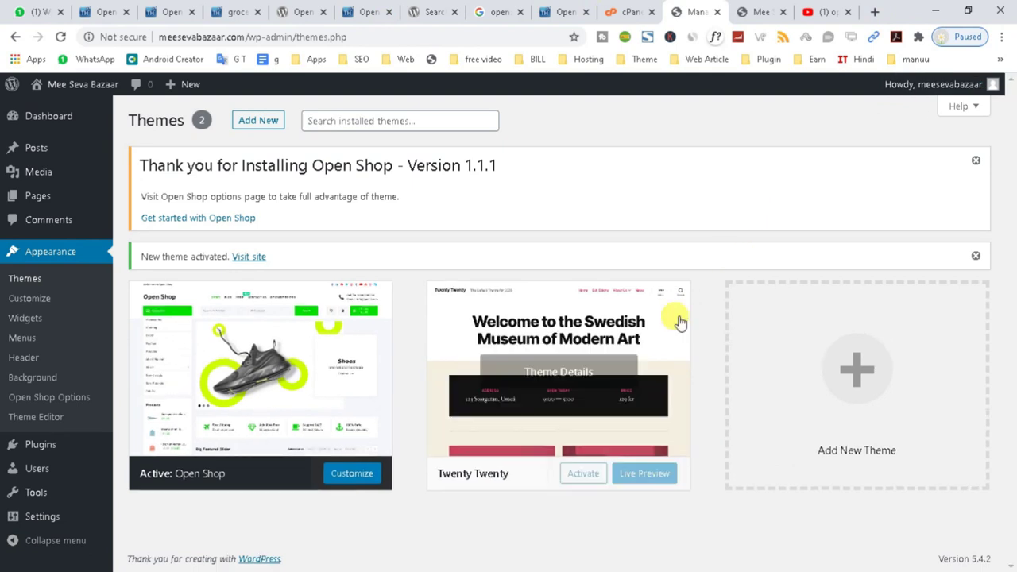
Reload the Mee Seva Bazaar front page to see it in Open Shop, showing Nothing Found.
left_click(764, 10)
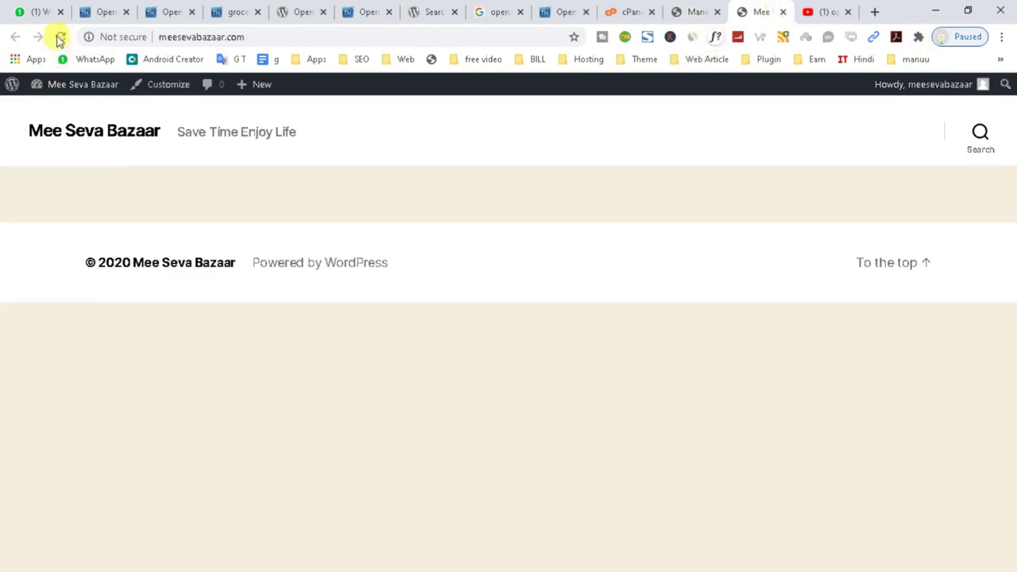
left_click(59, 38)
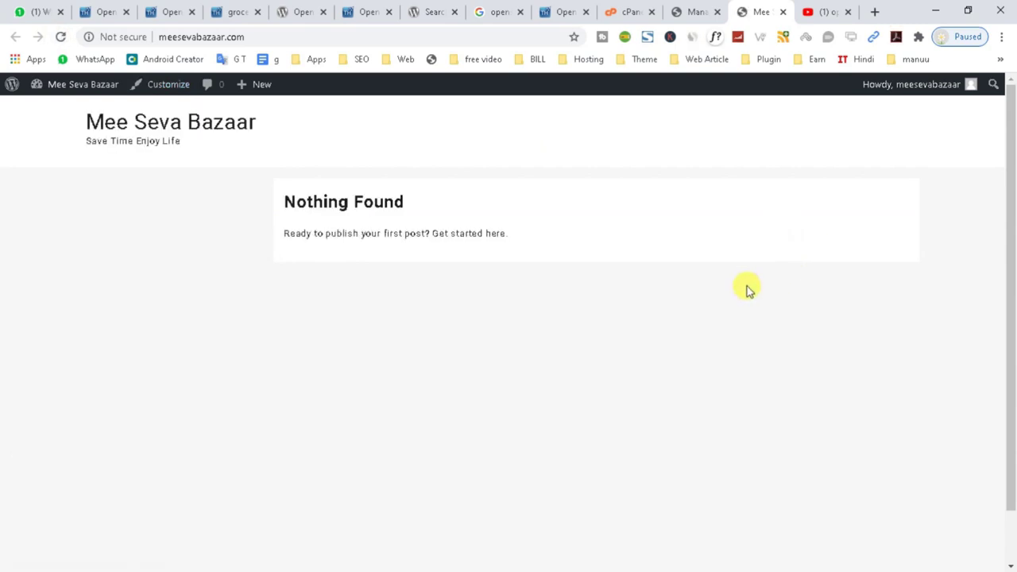
scroll(746, 290, "down", 2)
scroll(747, 290, "up", 2)
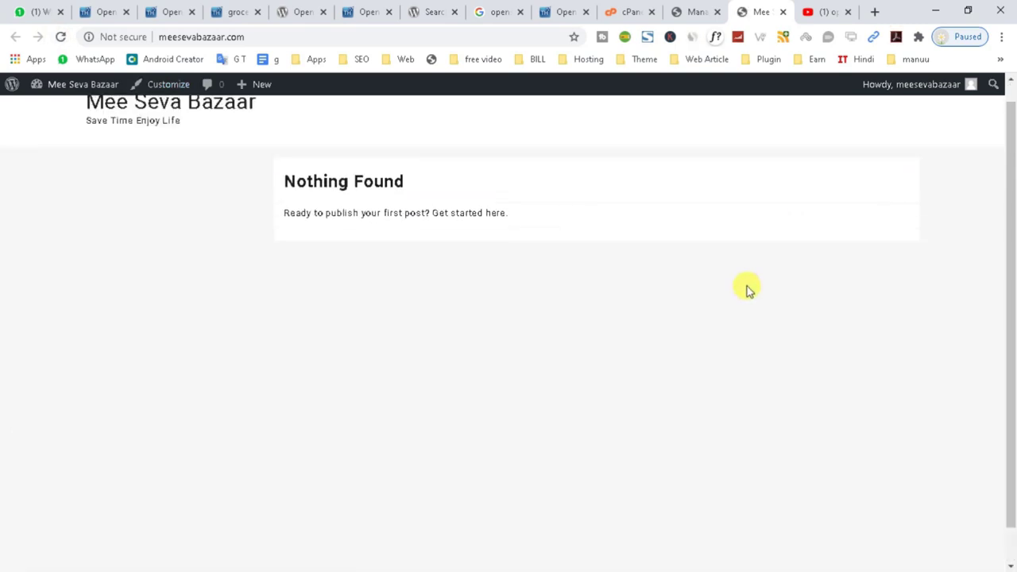
Delete Twenty Twenty from its theme details and confirm with OK.
left_click(693, 11)
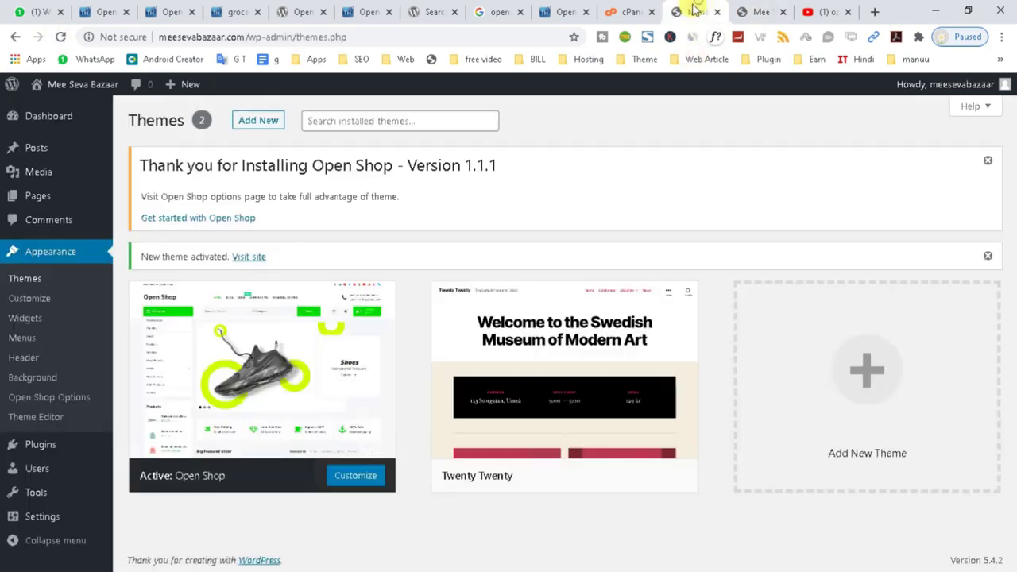
left_click(555, 416)
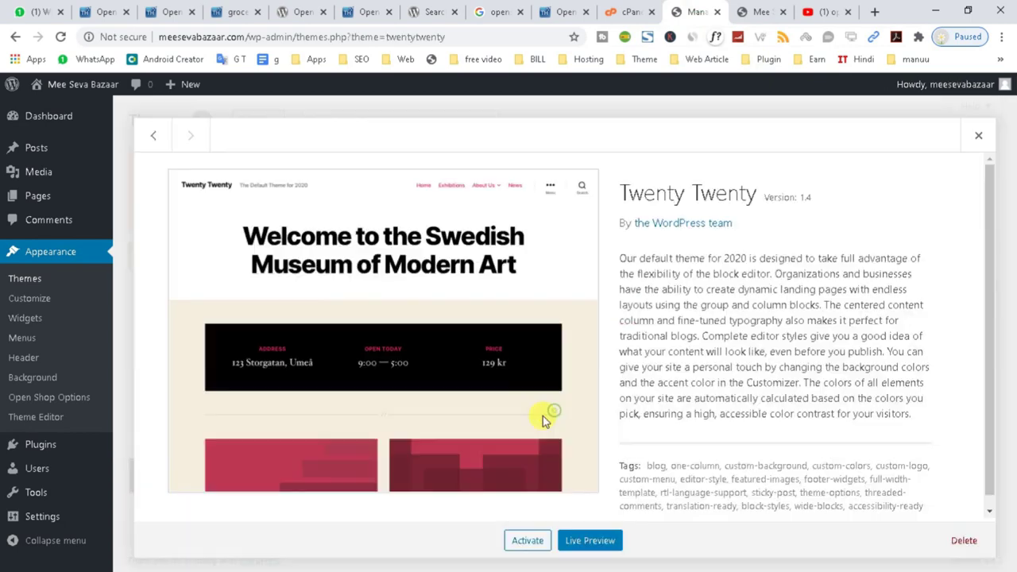
left_click(963, 540)
left_click(575, 148)
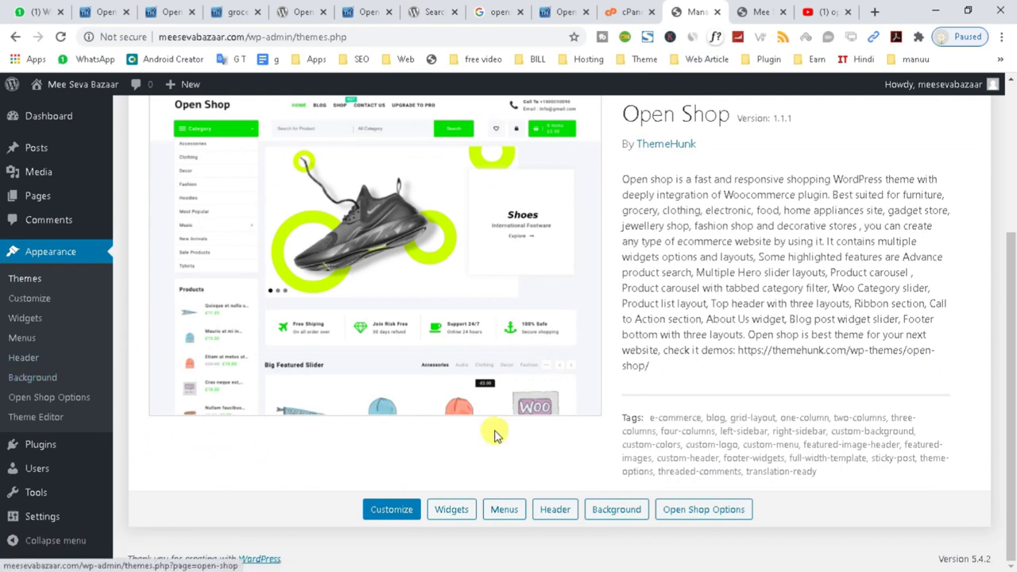
scroll(384, 257, "up", 1)
scroll(383, 257, "up", 3)
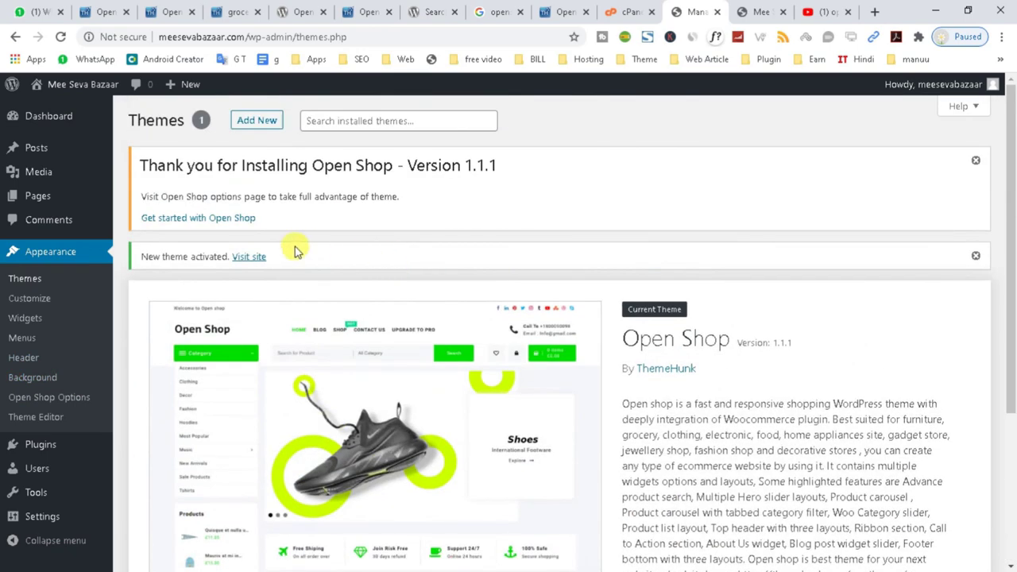
From Get started with Open Shop, install Hunk Companion, WooCommerce and YITH WooCommerce Wishlist.
left_click(201, 225)
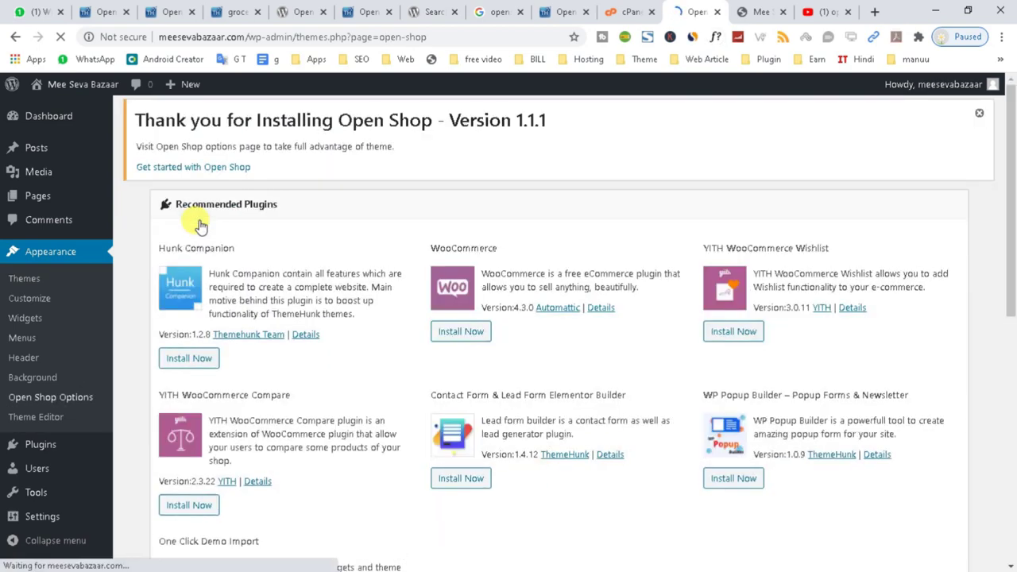
scroll(266, 313, "down", 3)
scroll(363, 370, "down", 3)
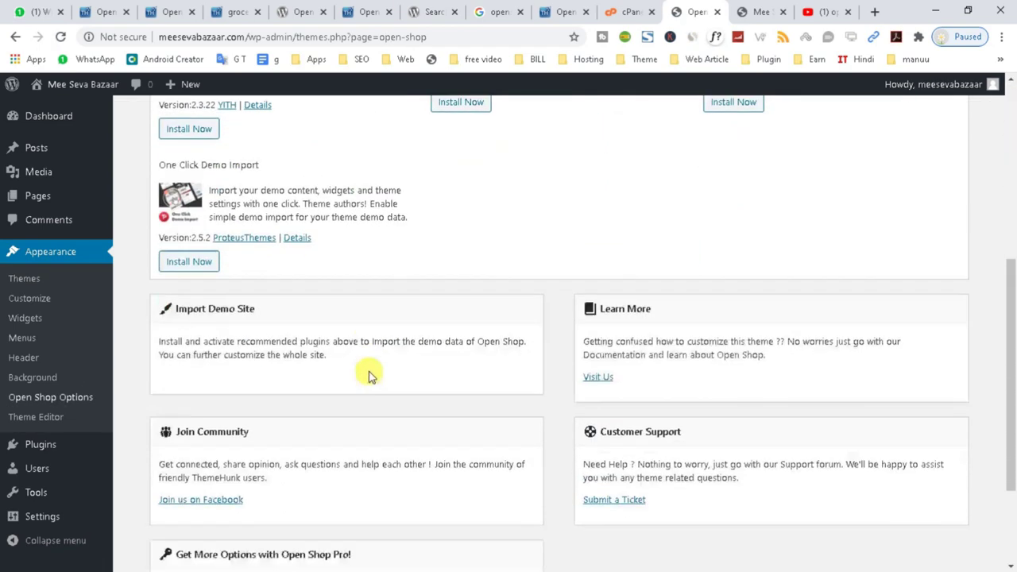
scroll(681, 325, "up", 5)
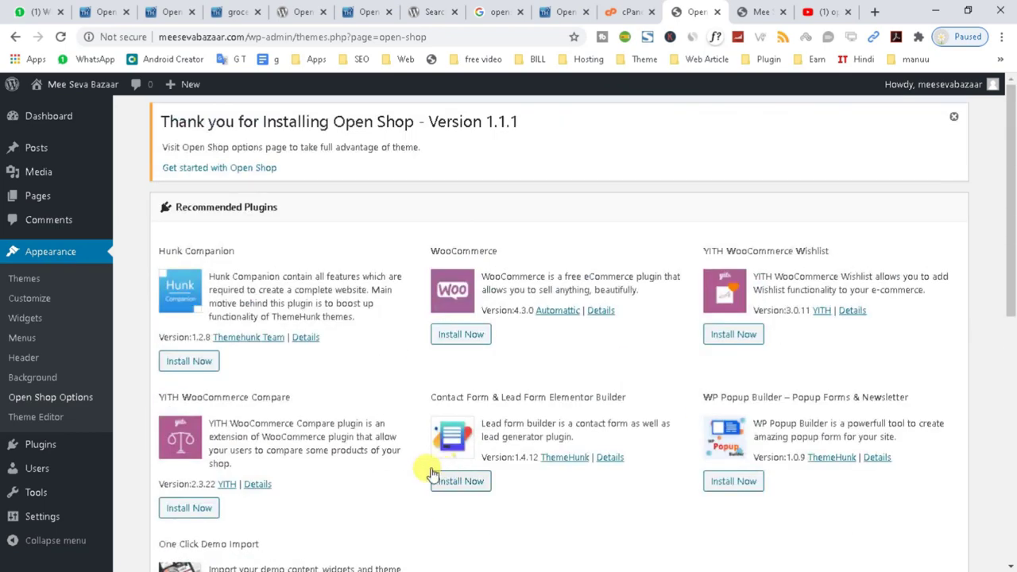
left_click(188, 360)
left_click(456, 336)
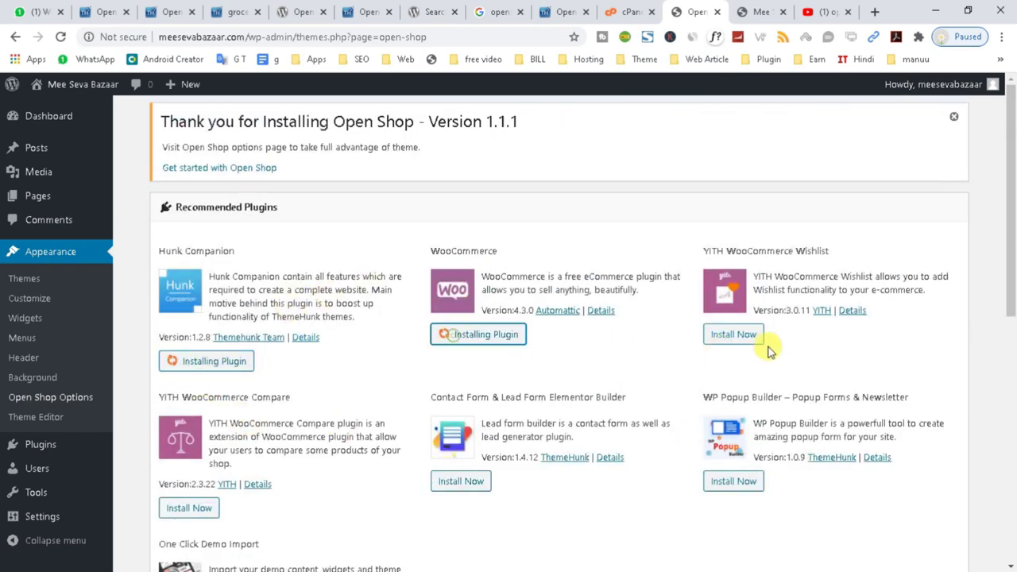
left_click(719, 334)
Install YITH WooCommerce Compare, Contact Form & Lead Form Elementor Builder, WP Popup Builder and One Click Demo Import.
left_click(187, 507)
left_click(446, 481)
left_click(720, 482)
scroll(580, 482, "down", 1)
scroll(581, 482, "down", 2)
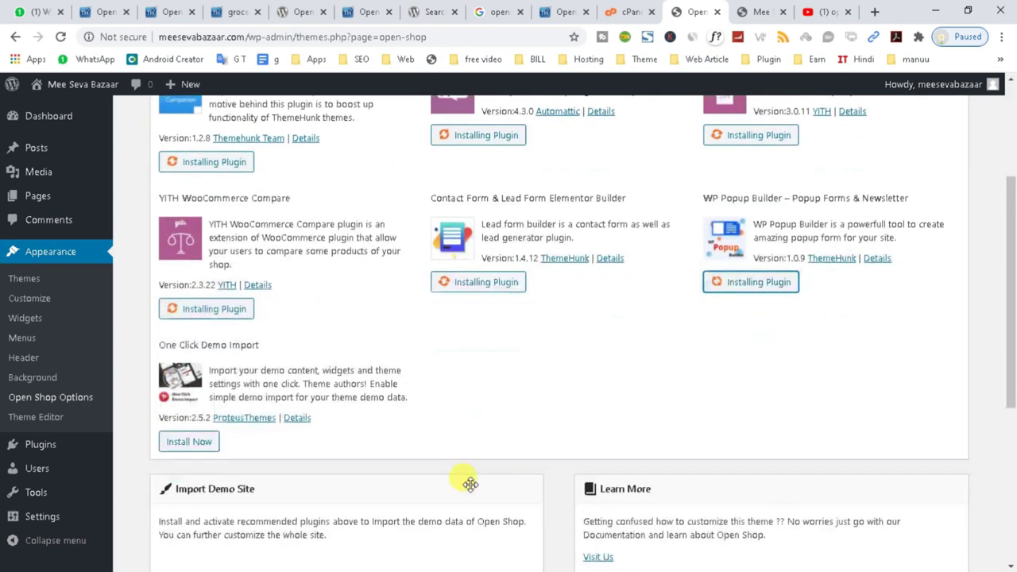
left_click(187, 436)
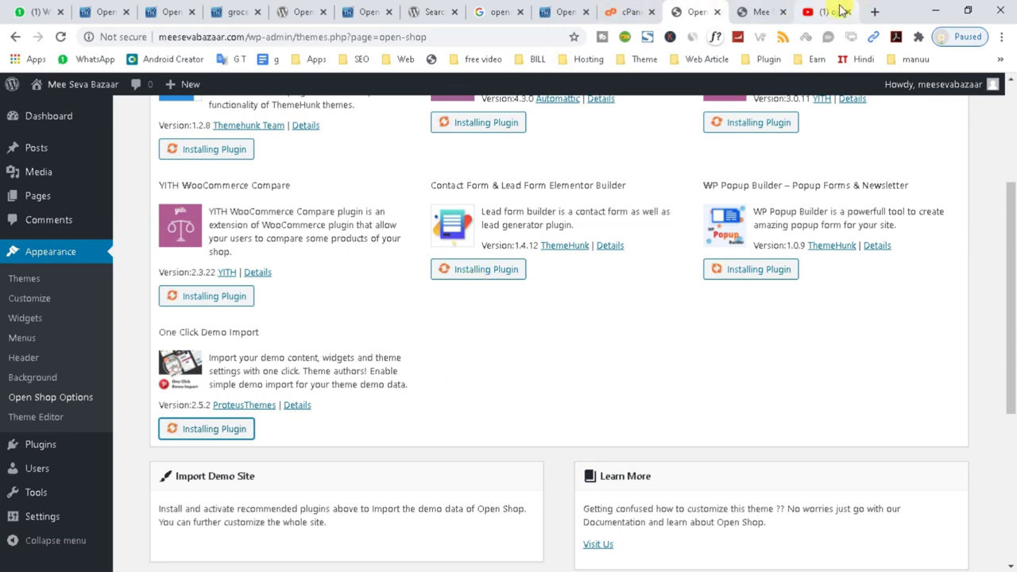
Search Google for 'jio' in a new tab and open the jiomart.com site.
left_click(765, 11)
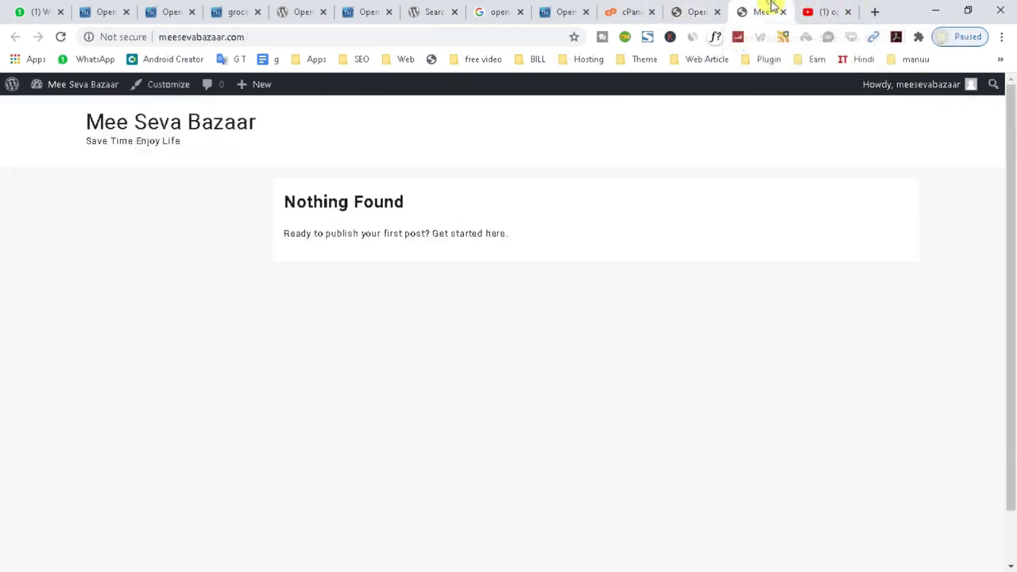
left_click(872, 11)
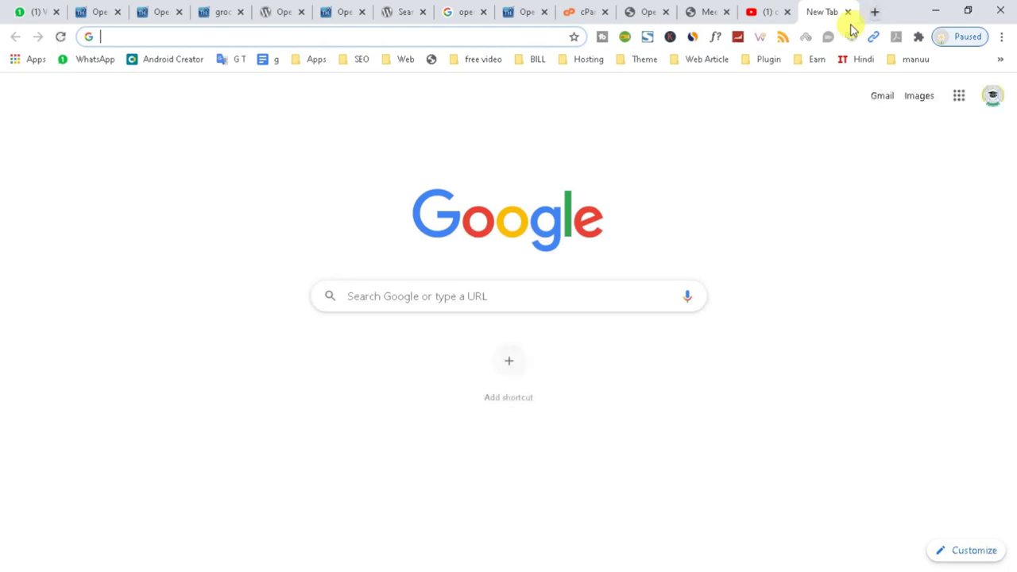
type("jio")
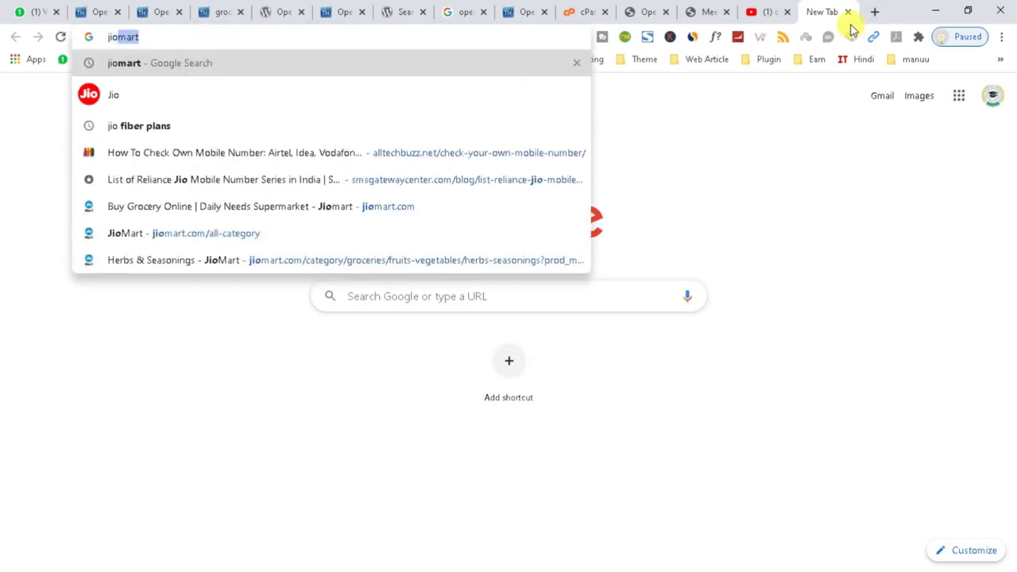
key("Return")
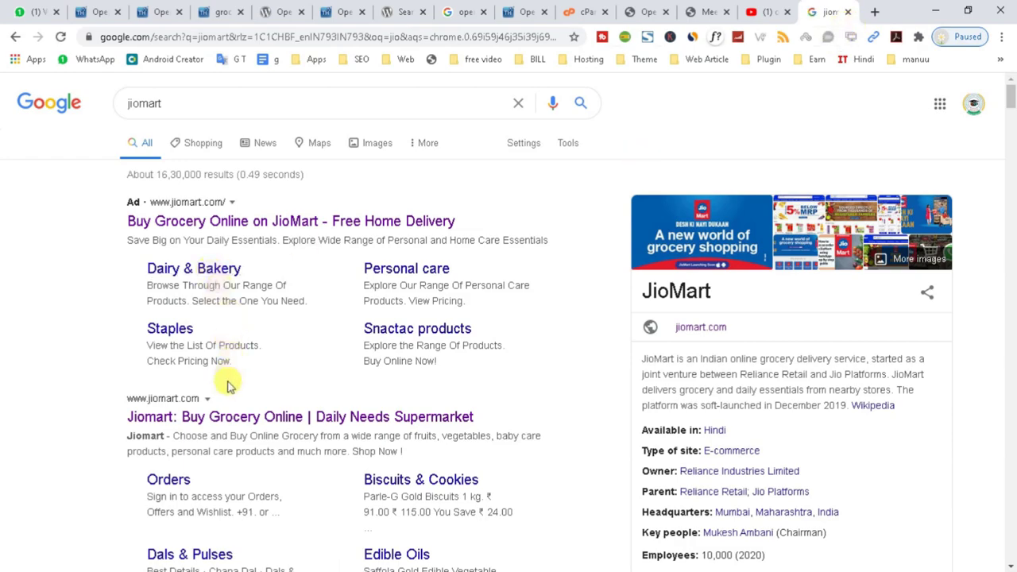
left_click(220, 420)
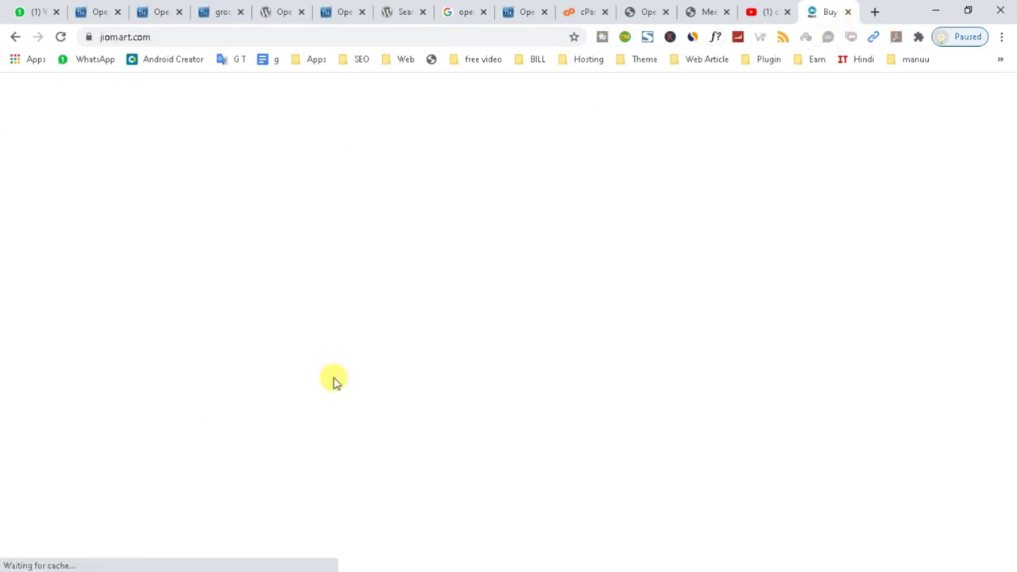
Cycle through JioMart's promotional banners, then return to the Open Shop admin page.
scroll(409, 342, "down", 4)
scroll(399, 336, "up", 4)
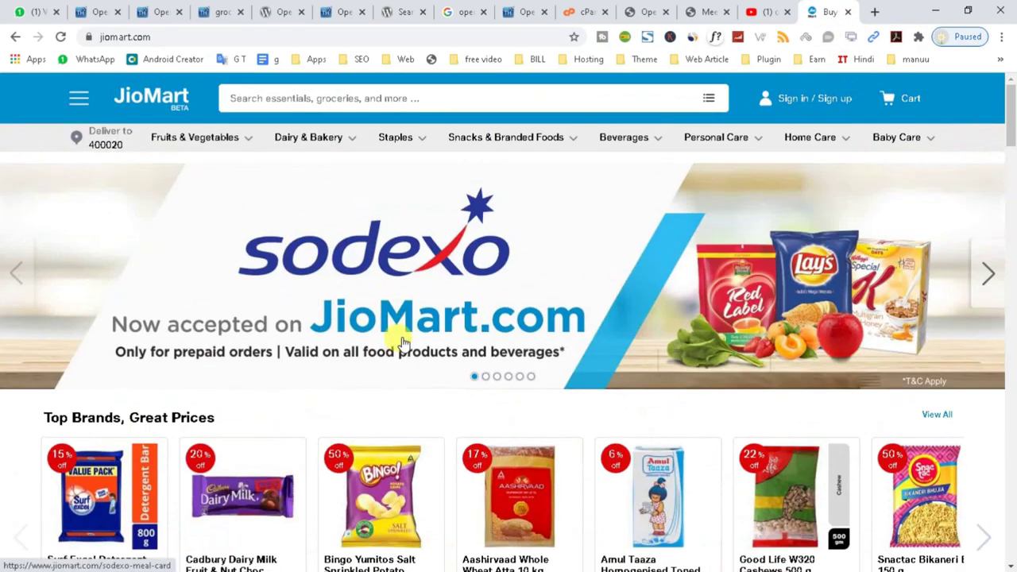
left_click(984, 278)
left_click(984, 285)
left_click(984, 285)
left_click(984, 284)
scroll(914, 318, "down", 10)
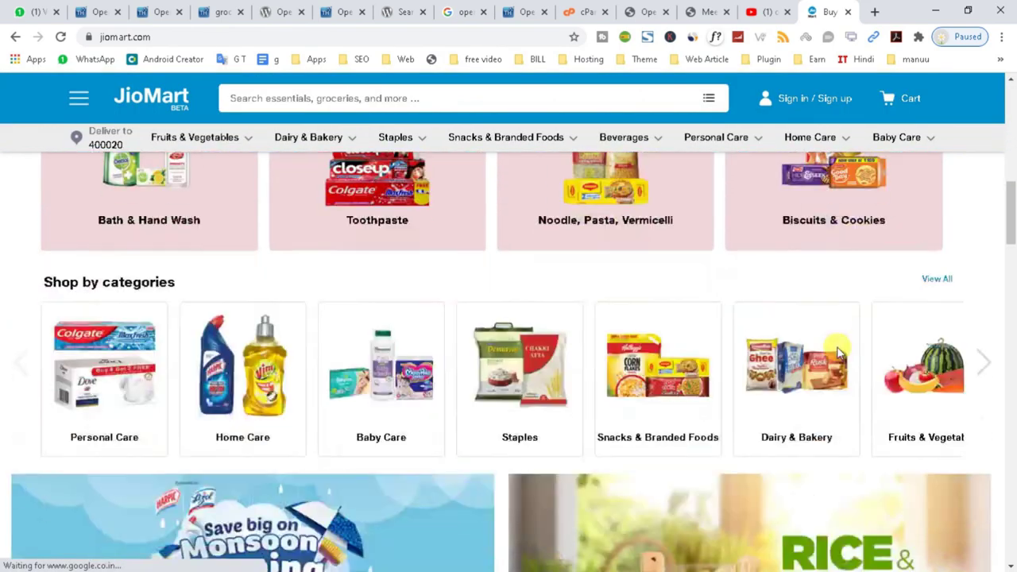
left_click(645, 11)
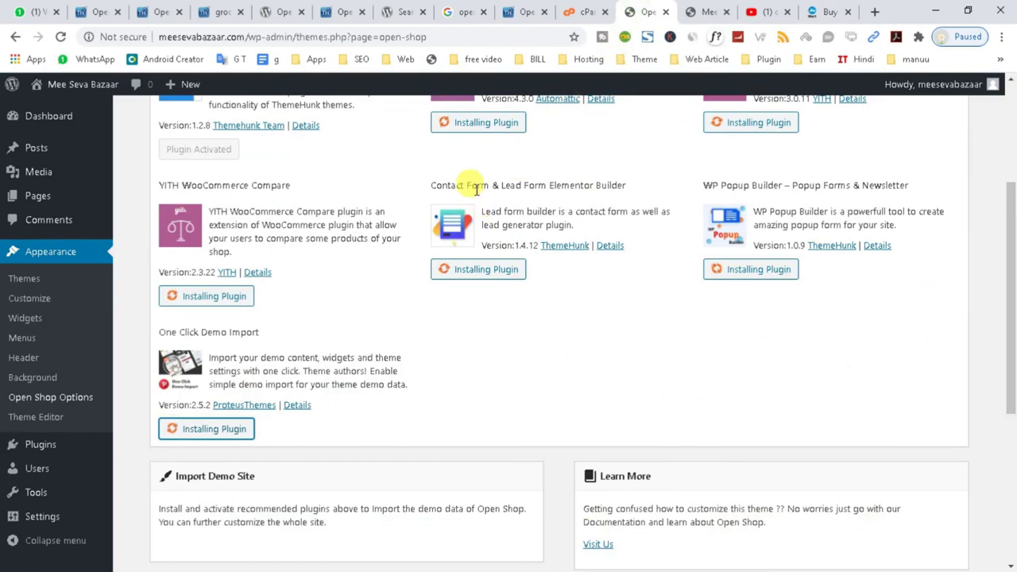
Browse the ThemeHunk Grocery Lite demo's categories, products and banners, then go back to the JioMart tab.
left_click(97, 13)
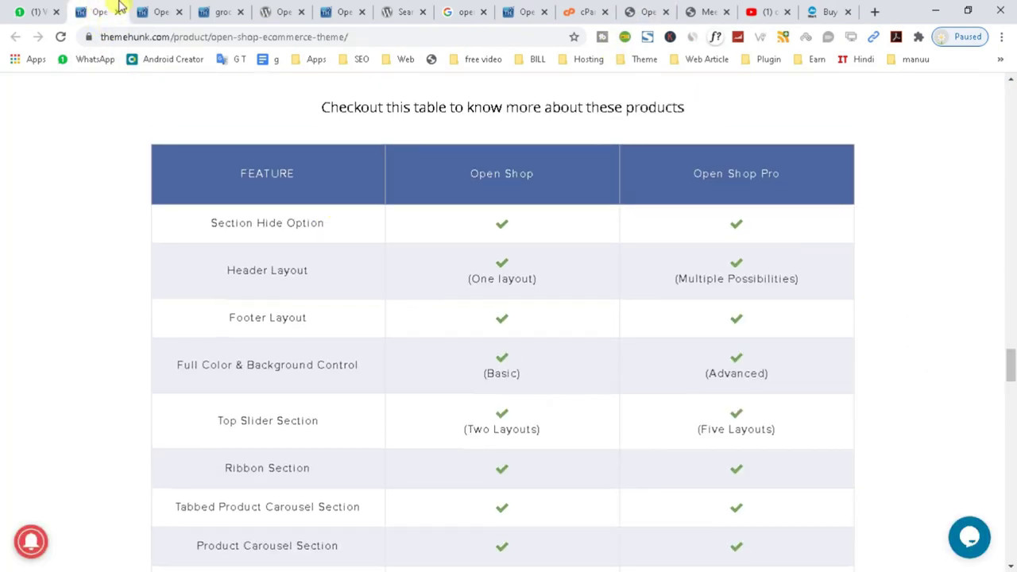
left_click(160, 12)
left_click(225, 10)
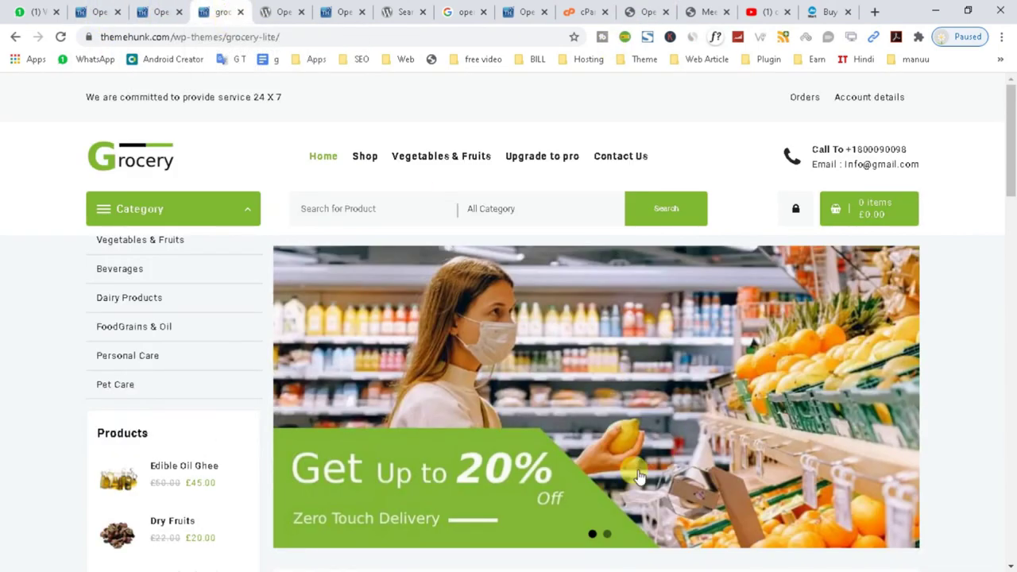
scroll(479, 329, "down", 8)
scroll(479, 328, "down", 10)
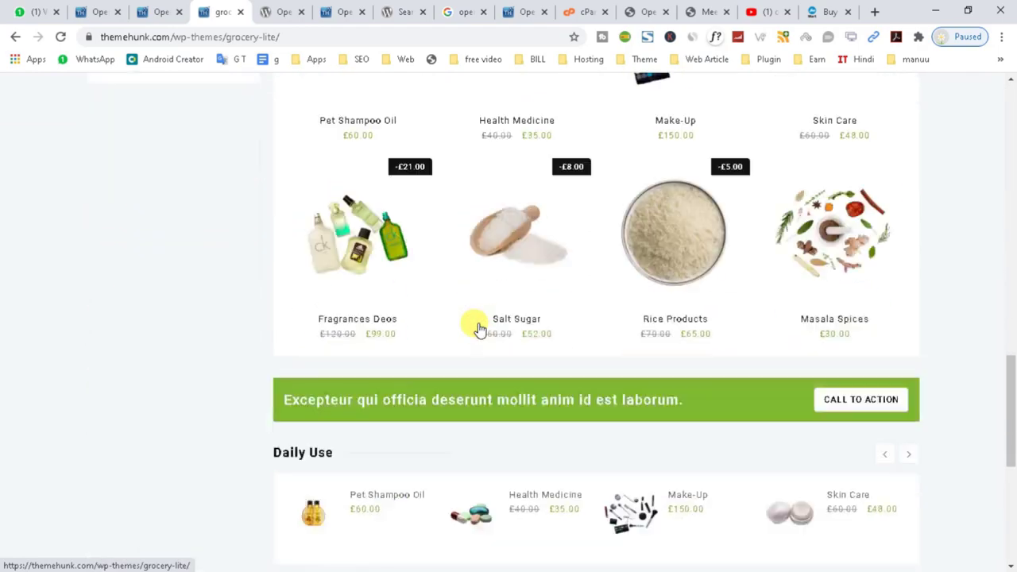
left_click_drag(1012, 439, 1011, 116)
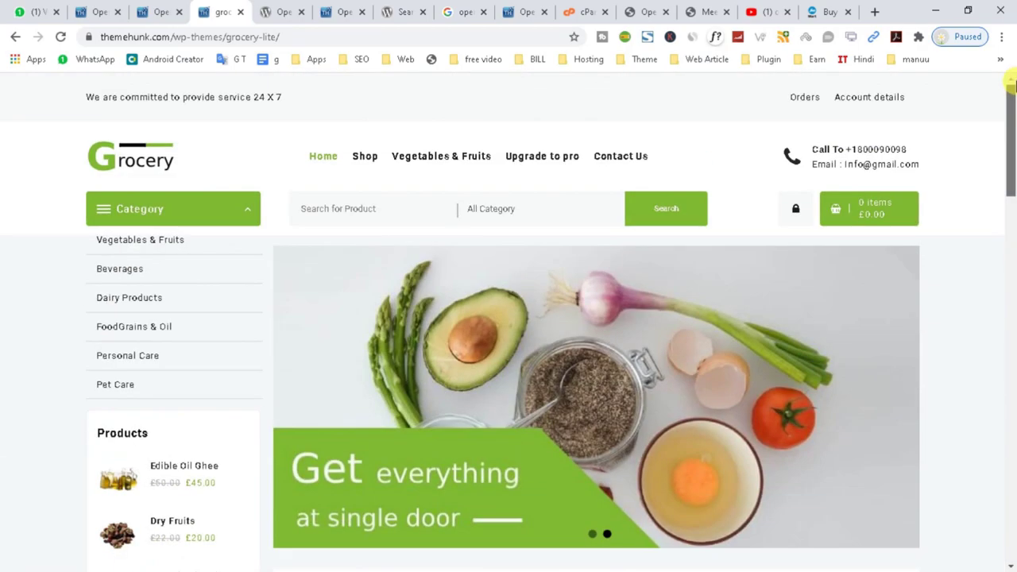
left_click(822, 13)
scroll(311, 308, "up", 8)
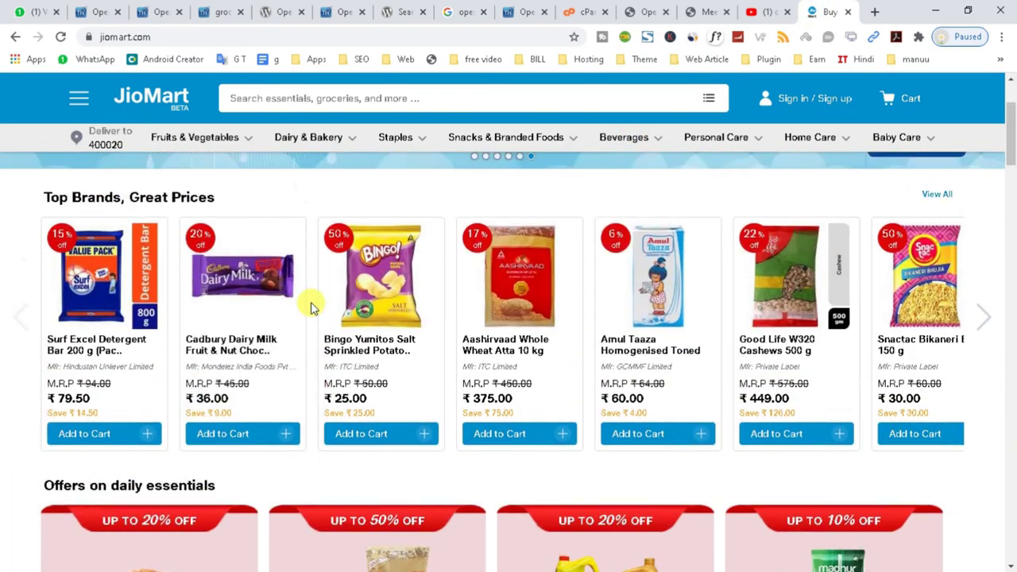
scroll(312, 308, "up", 3)
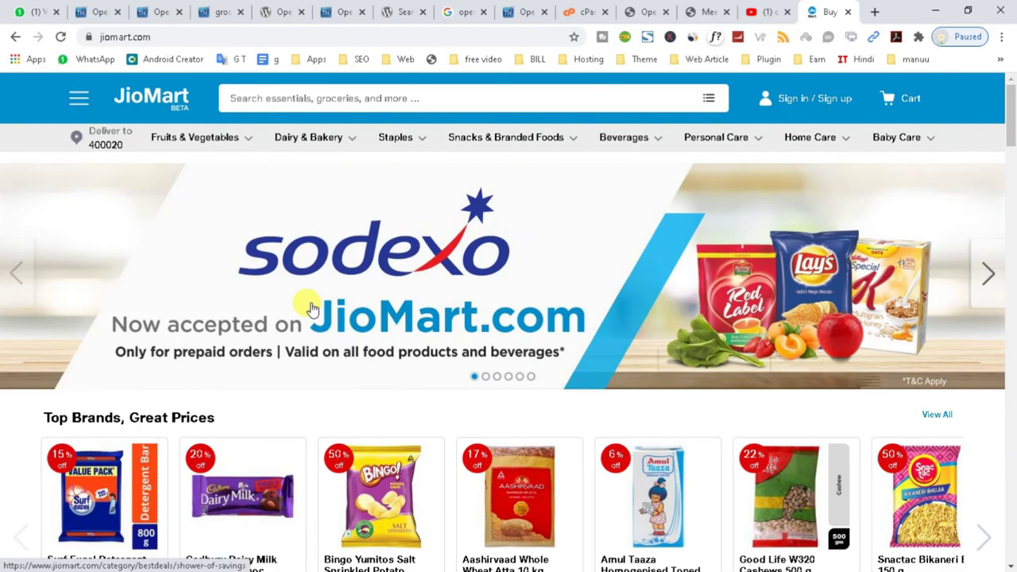
left_click(988, 273)
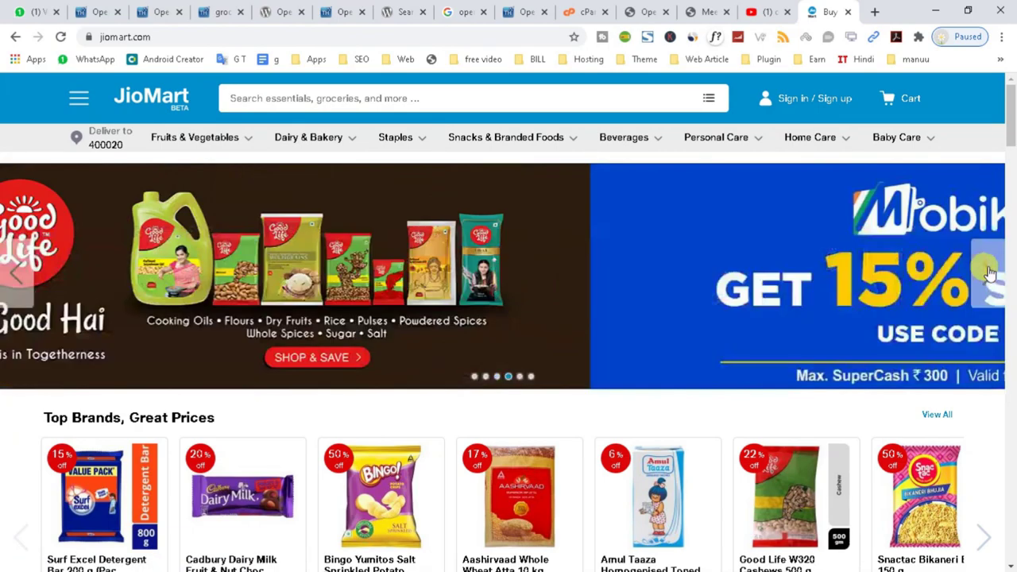
scroll(919, 357, "down", 1)
scroll(919, 357, "down", 20)
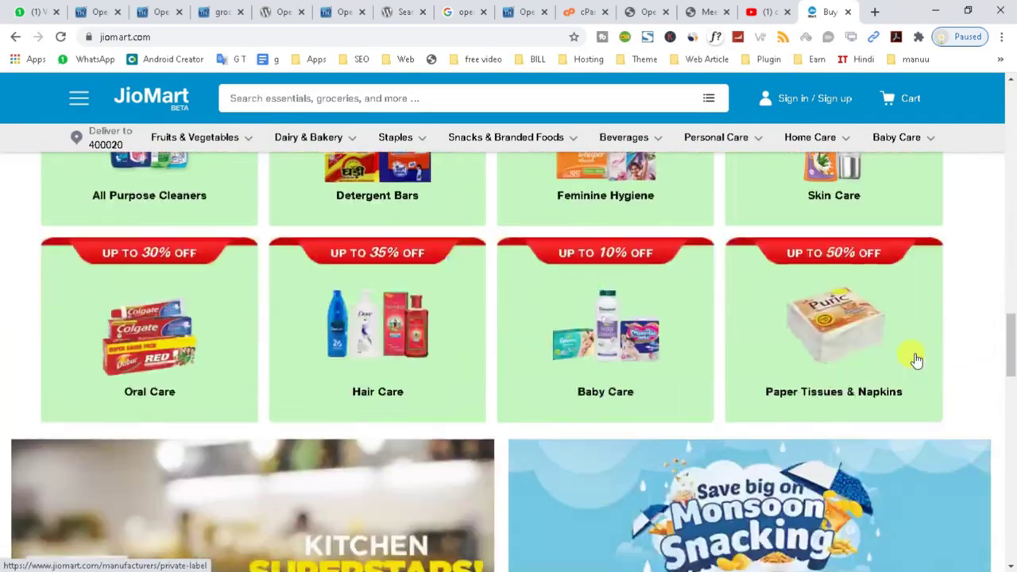
left_click_drag(1009, 343, 1011, 100)
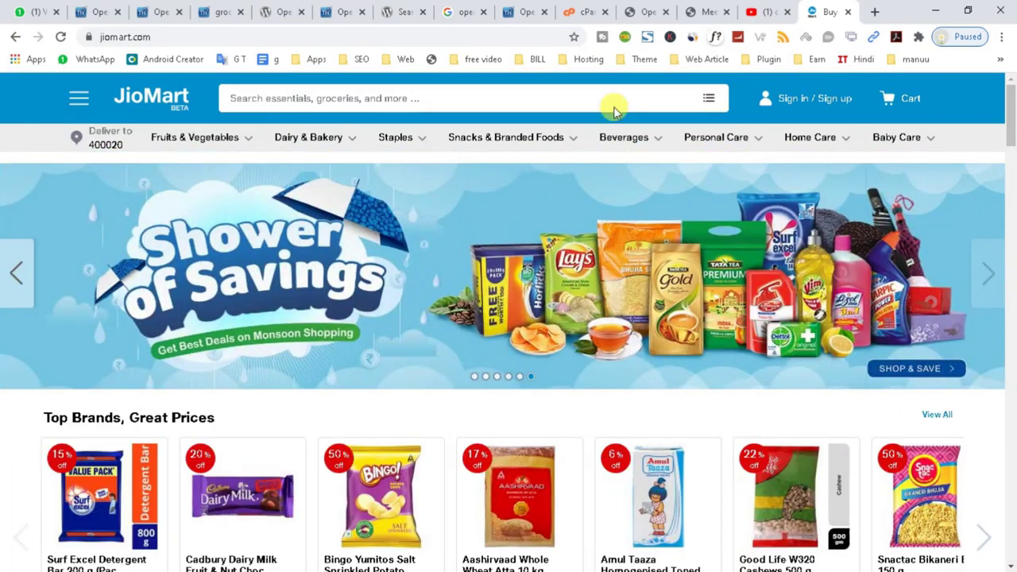
left_click(341, 96)
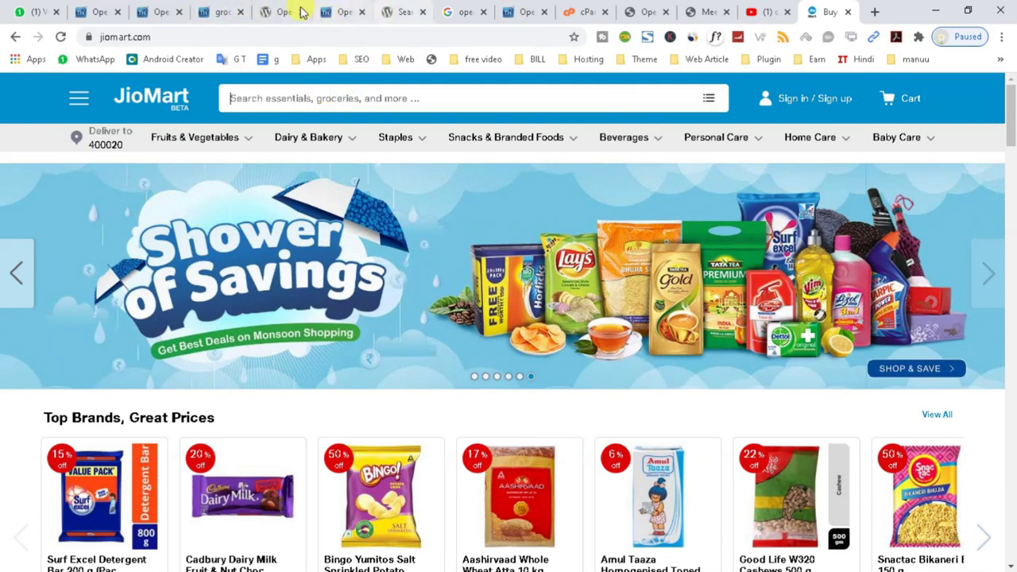
Close the WordPress.org Open Shop tab and try the Grocery Lite demo's All Category dropdown and search box.
left_click(298, 11)
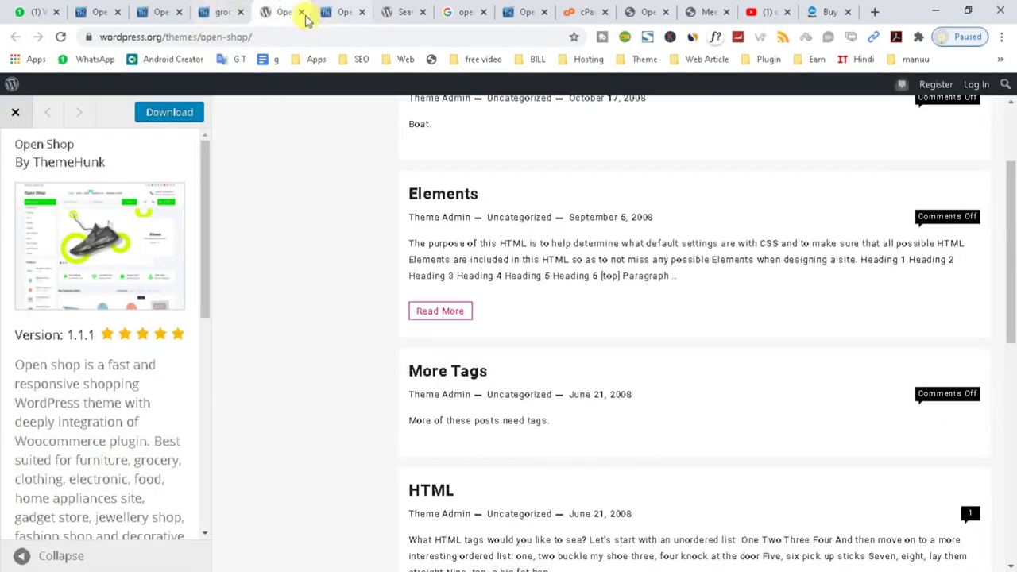
left_click(301, 12)
left_click(220, 13)
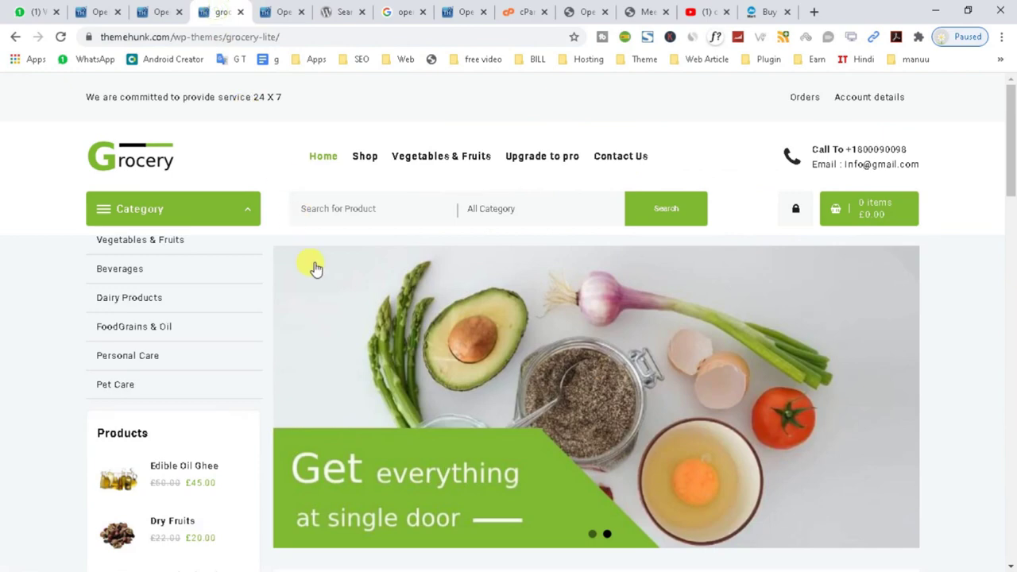
scroll(336, 297, "down", 4)
scroll(381, 282, "up", 5)
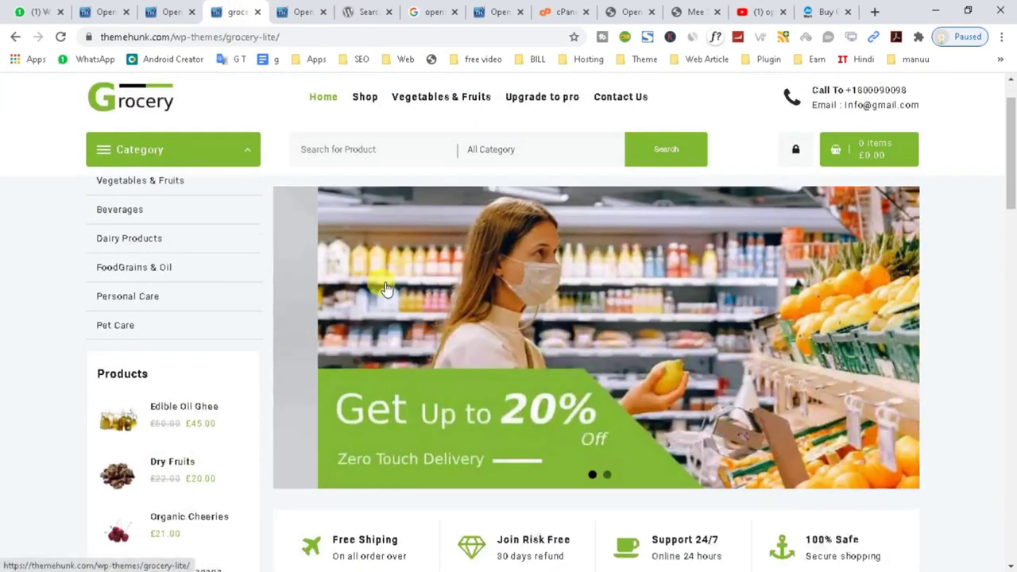
left_click(494, 208)
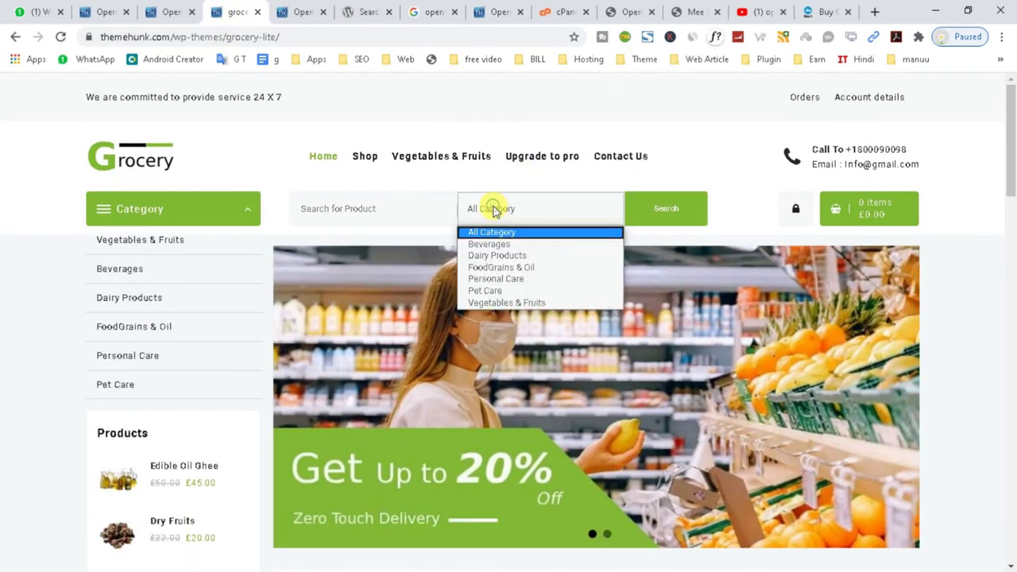
left_click(384, 208)
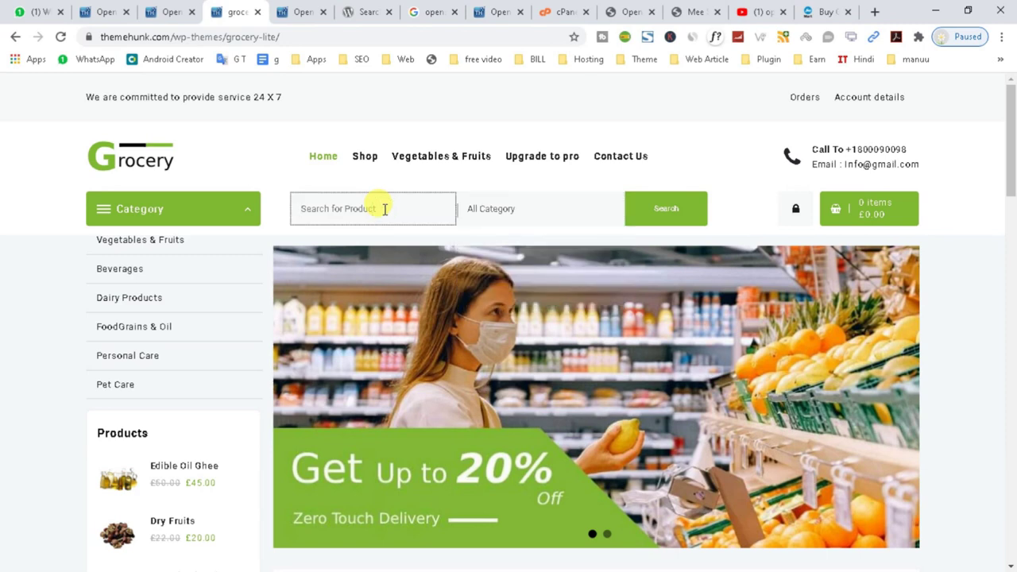
left_click(252, 211)
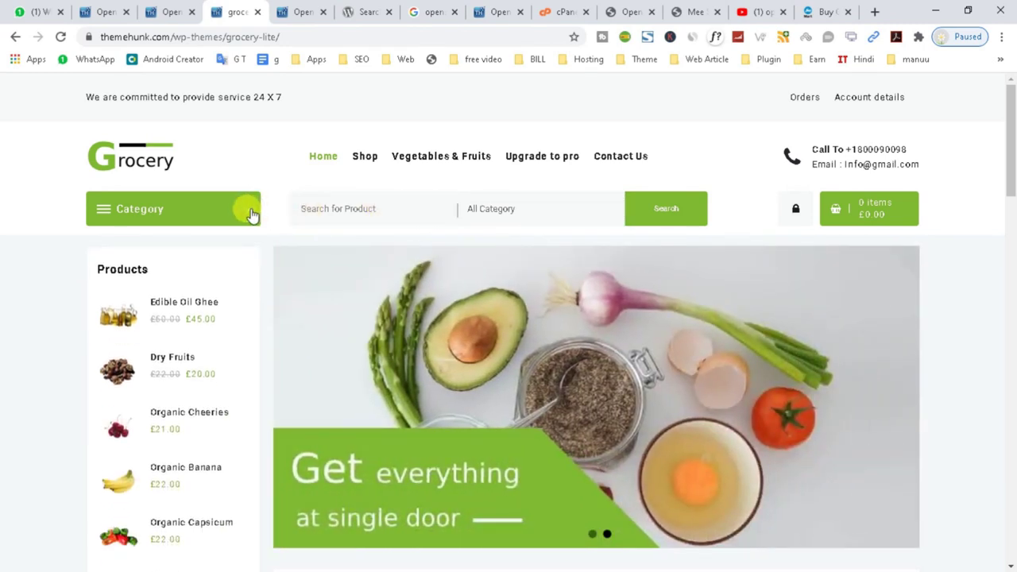
Scroll through the demo's products, then return to the Open Shop admin tab.
scroll(794, 334, "down", 1)
scroll(758, 320, "down", 15)
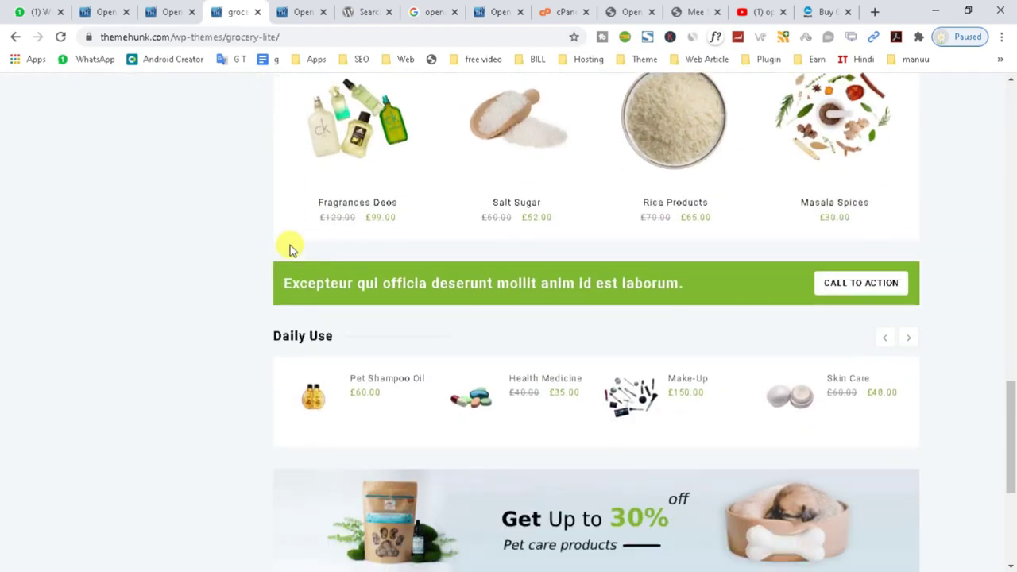
scroll(288, 246, "down", 5)
scroll(767, 340, "up", 10)
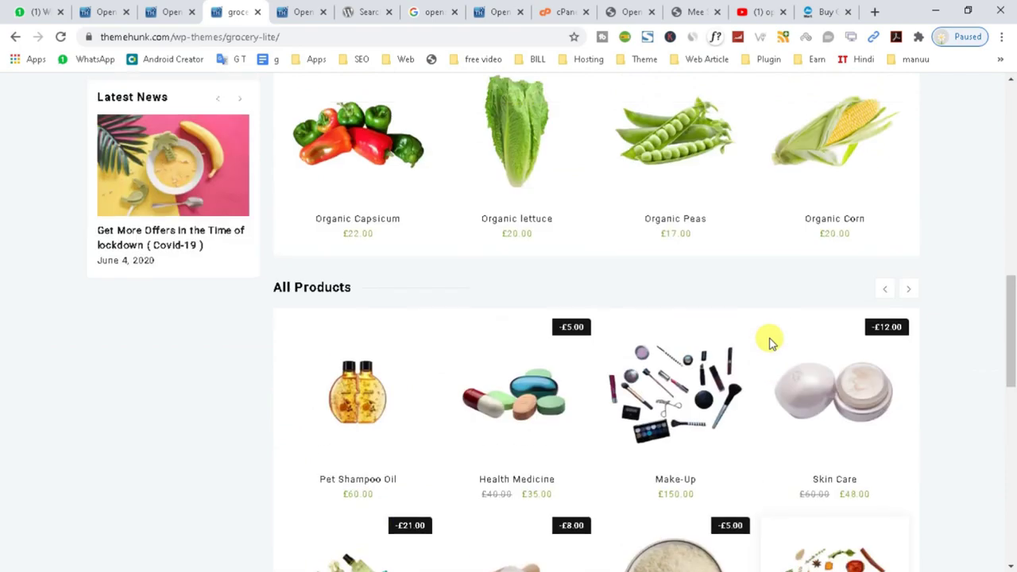
scroll(767, 341, "up", 3)
left_click(691, 11)
left_click(631, 11)
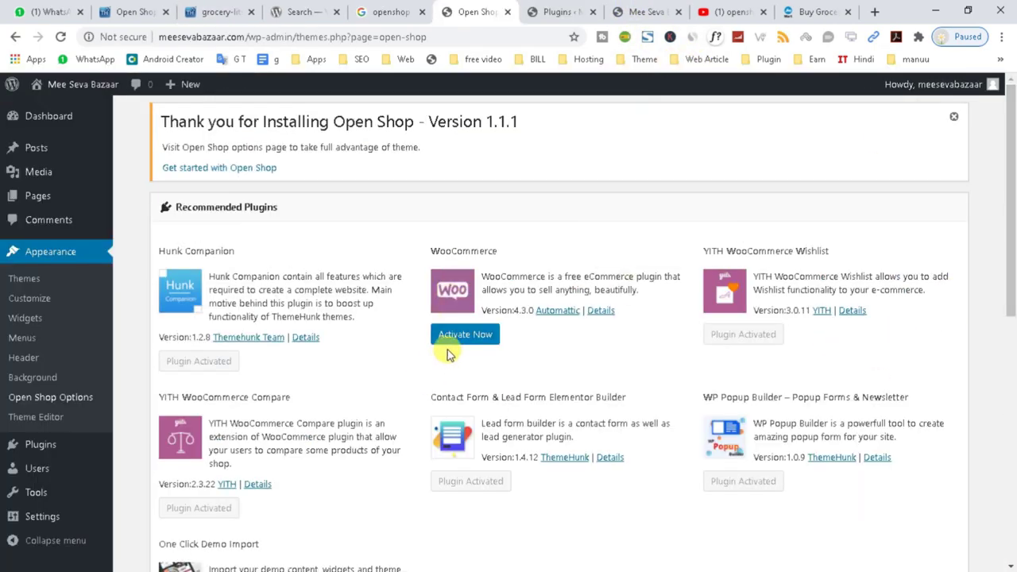
Activate WooCommerce from Recommended Plugins and choose See Library to launch the WooCommerce setup wizard.
left_click(457, 335)
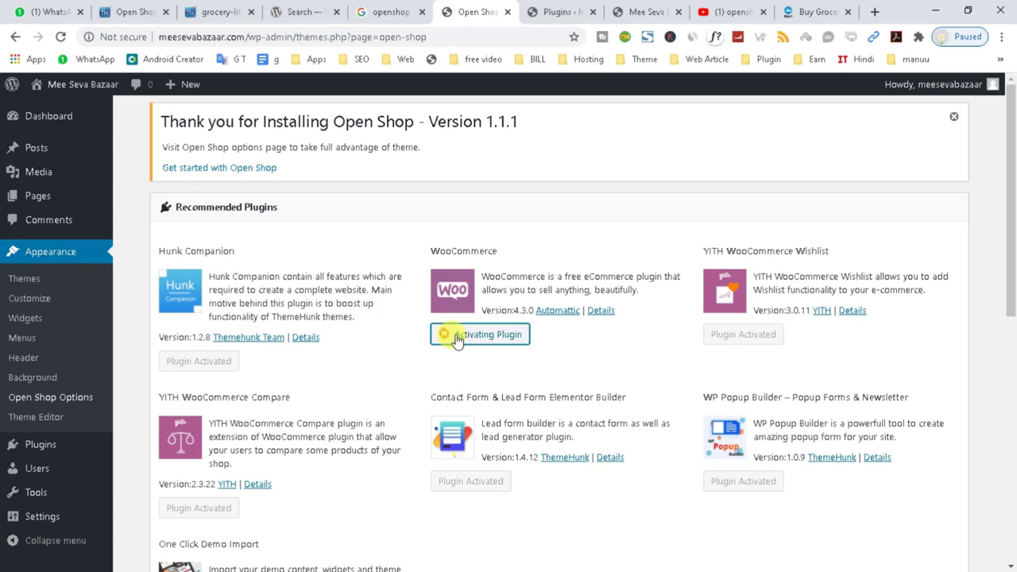
scroll(181, 465, "down", 4)
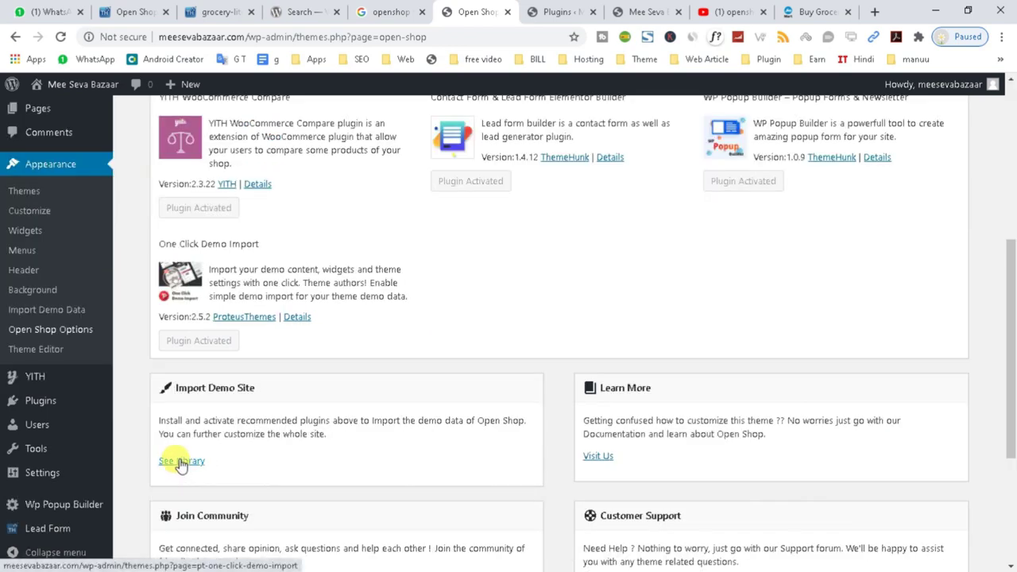
left_click(181, 462)
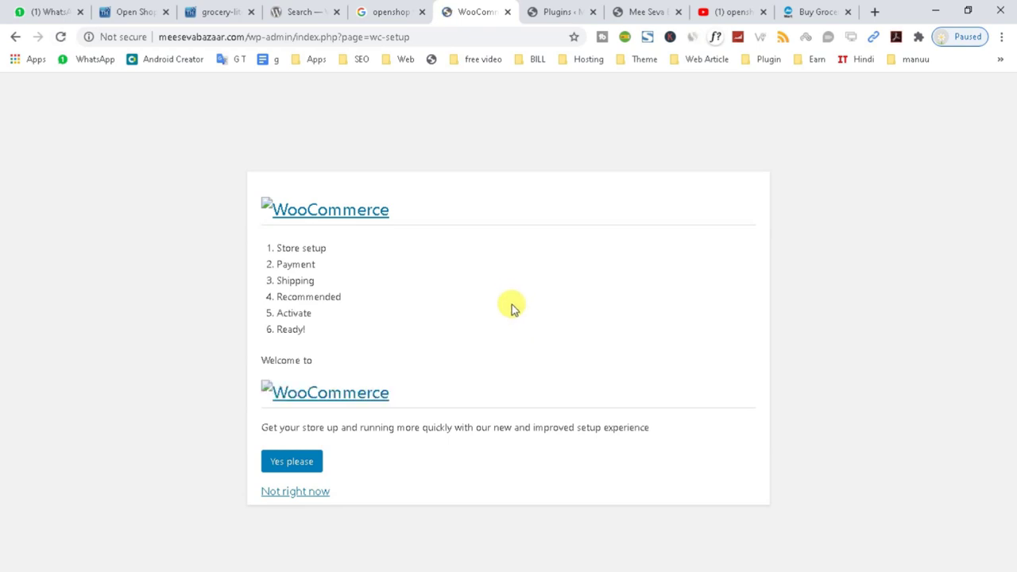
Accept the new setup experience, paste in the store's address with India — Orissa, and continue.
left_click(289, 468)
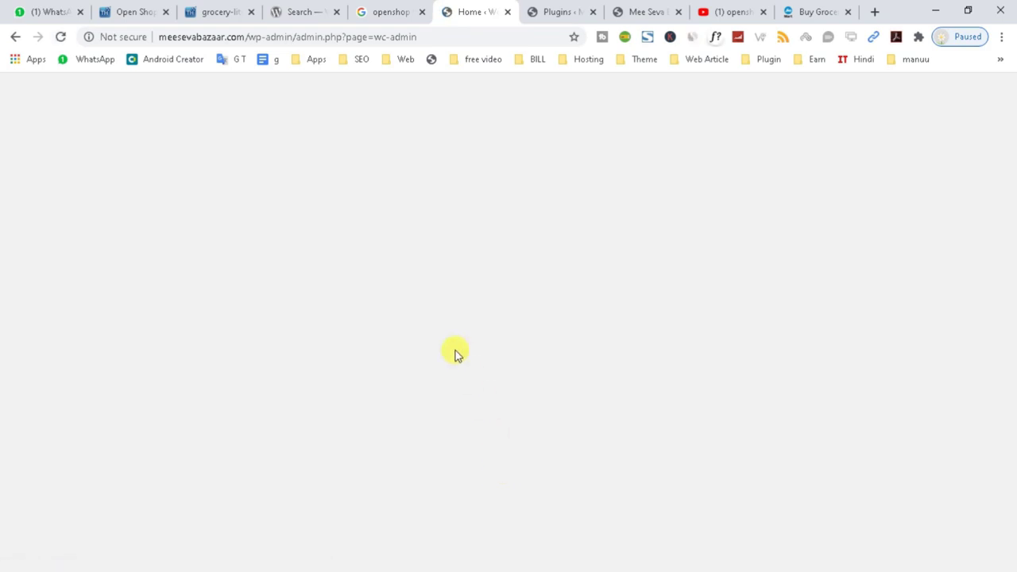
left_click(417, 236)
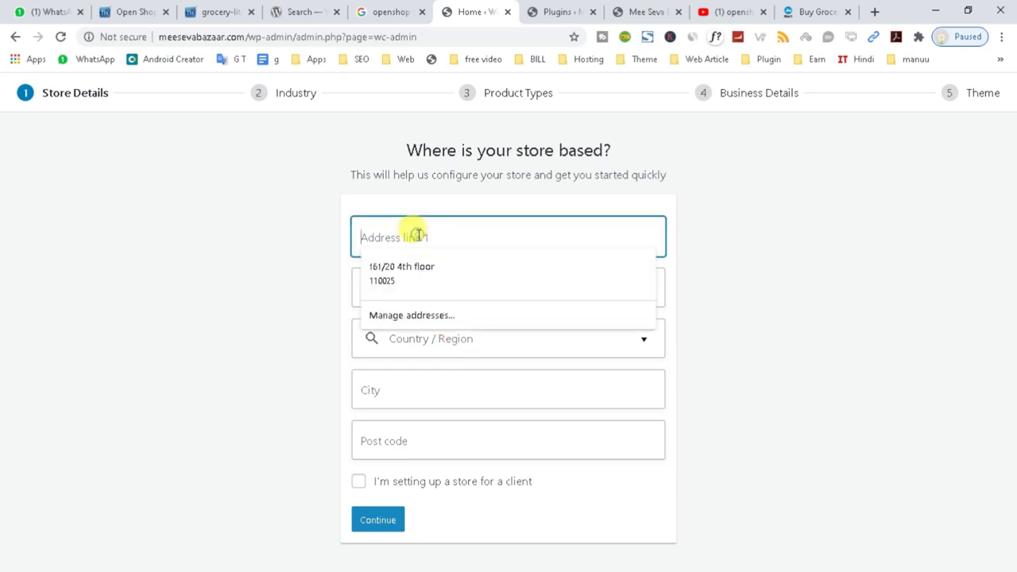
left_click_drag(589, 243, 518, 245)
left_click(507, 246)
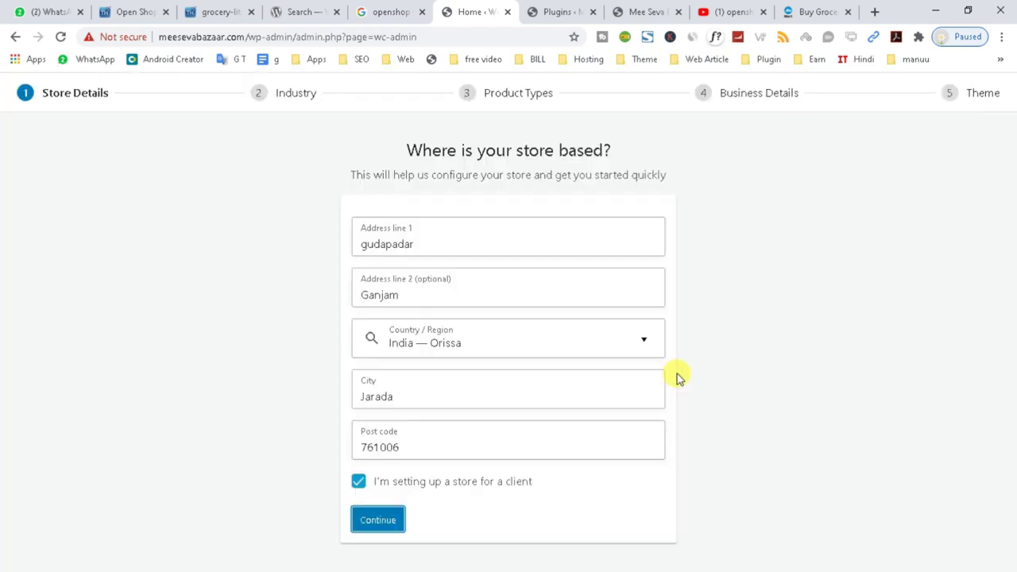
left_click(397, 520)
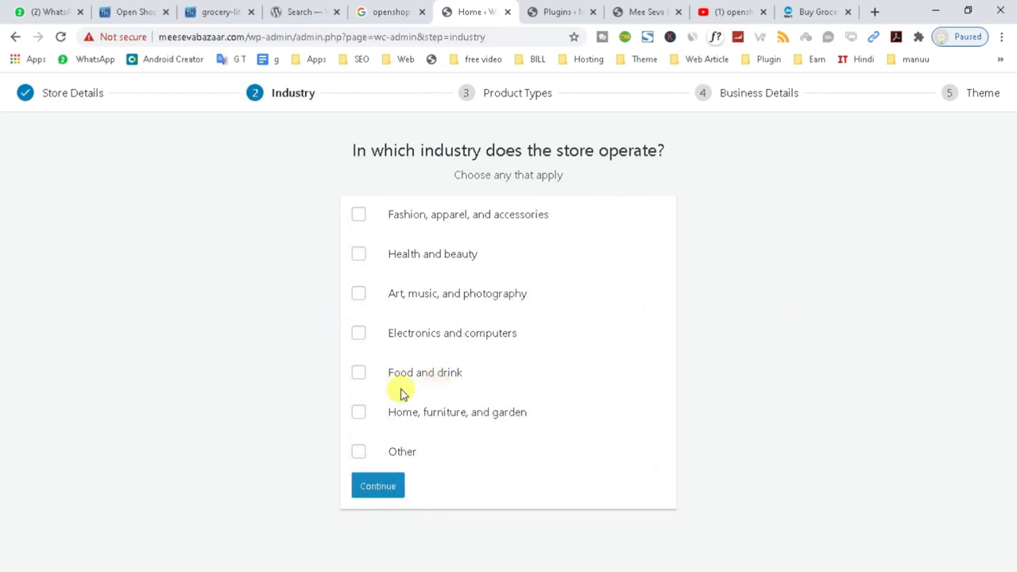
Choose Food and drink as the industry and Physical products as the product type.
left_click(359, 372)
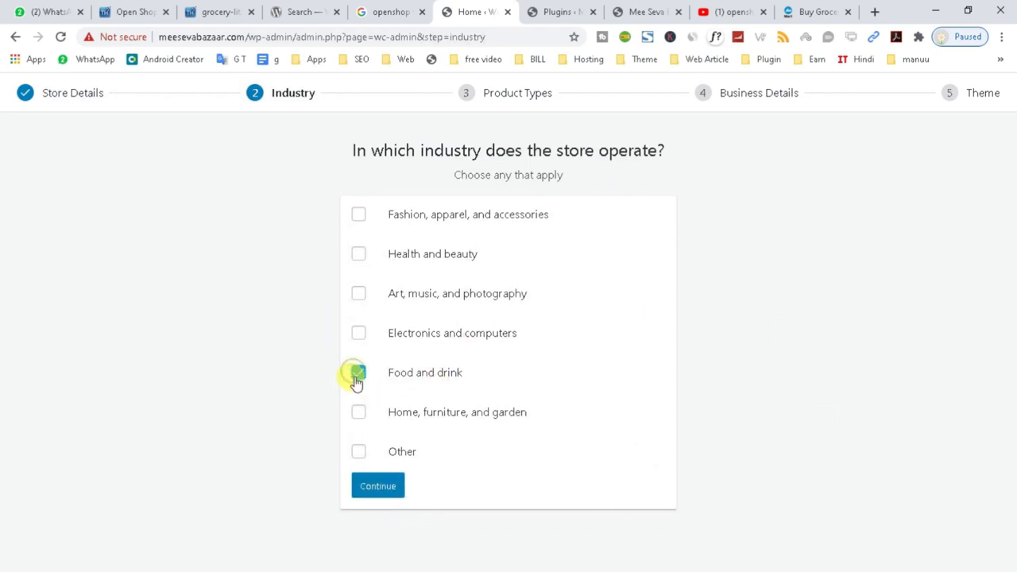
left_click(376, 487)
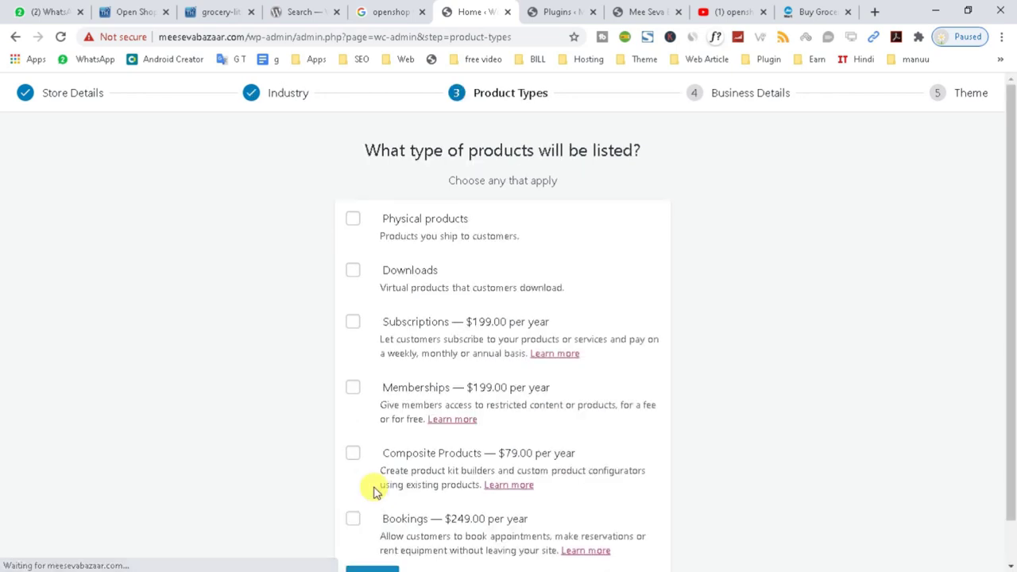
left_click(355, 220)
scroll(347, 281, "down", 1)
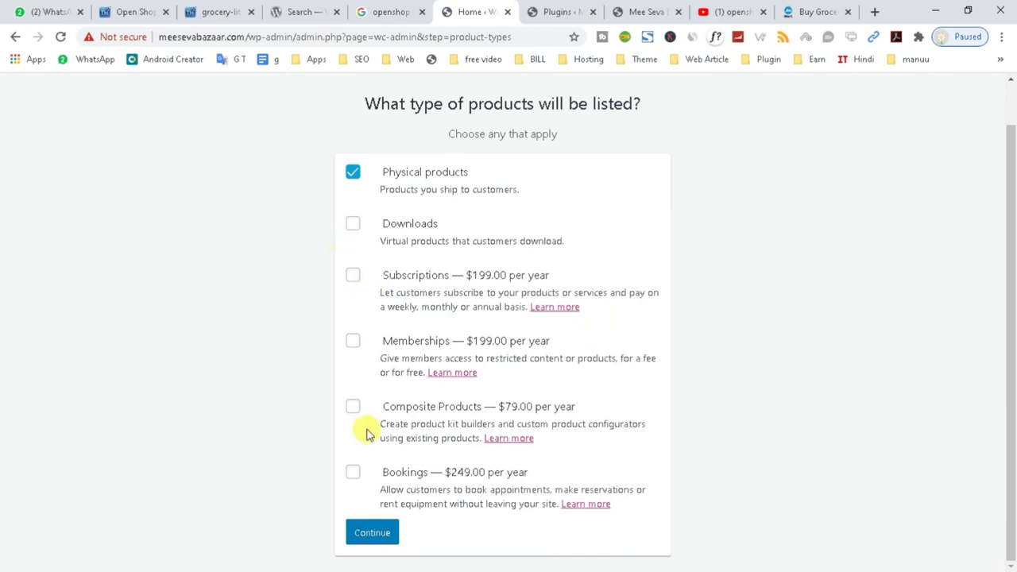
left_click(369, 539)
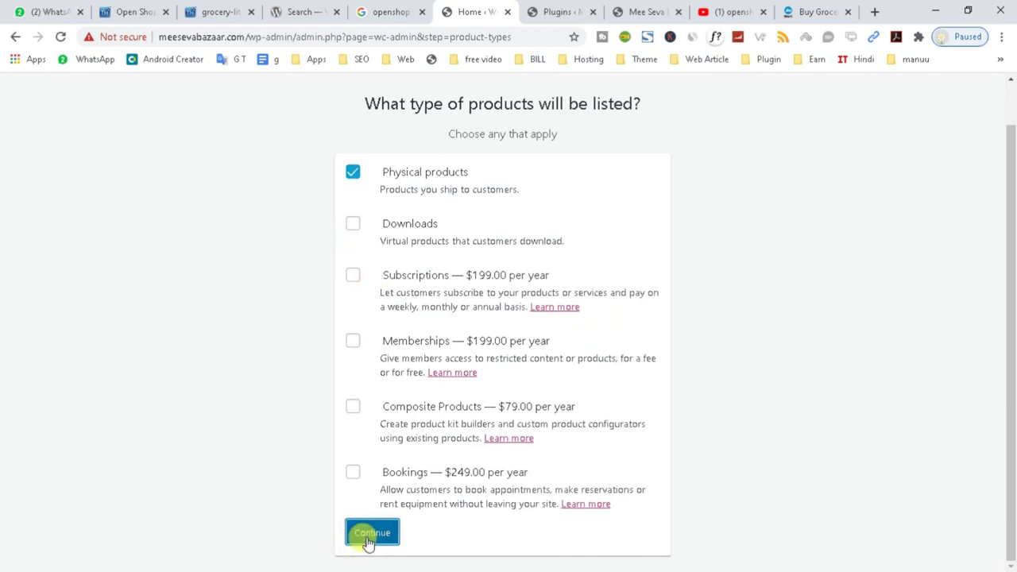
Answer 1,000+ products and No to selling elsewhere, turning off the Facebook, Mailchimp and Google Ads extensions.
left_click(499, 259)
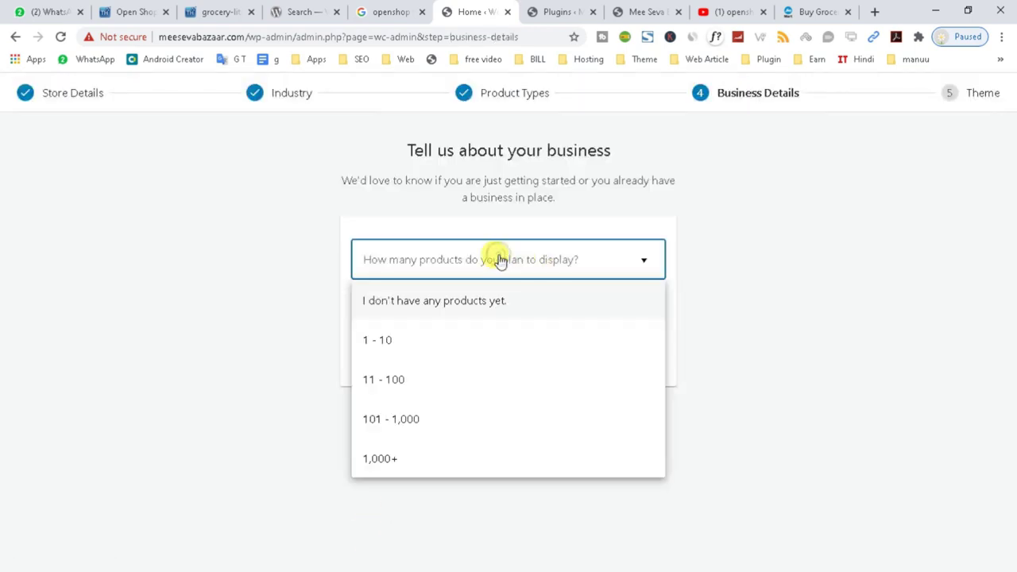
left_click(389, 456)
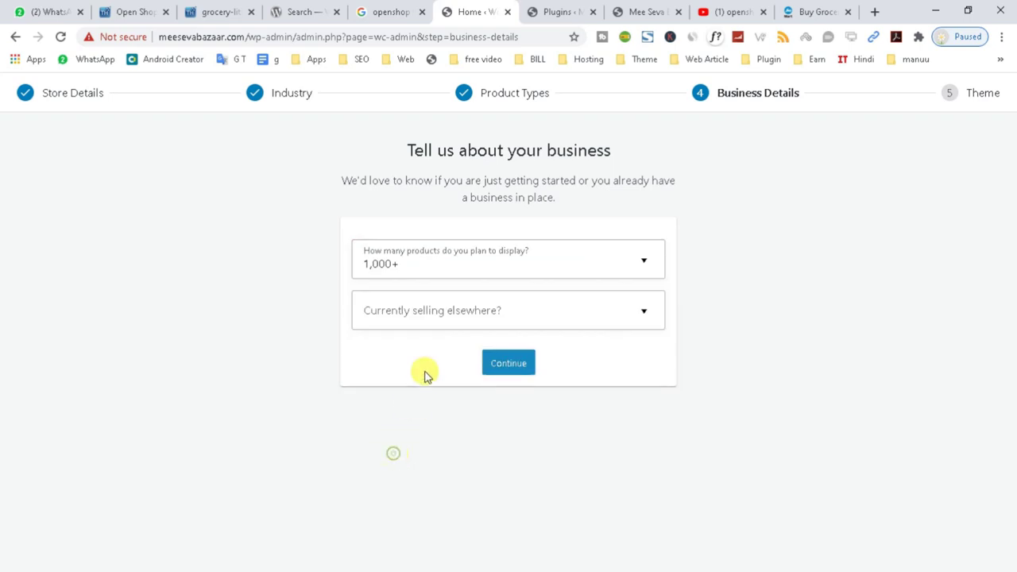
left_click(442, 311)
left_click(383, 350)
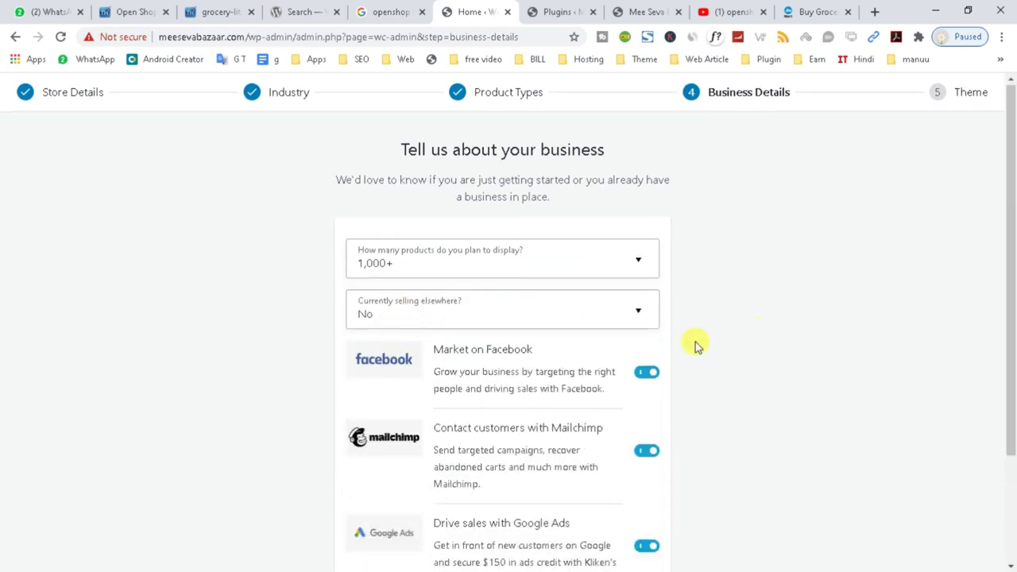
scroll(683, 333, "down", 2)
left_click(648, 231)
left_click(645, 308)
left_click(647, 418)
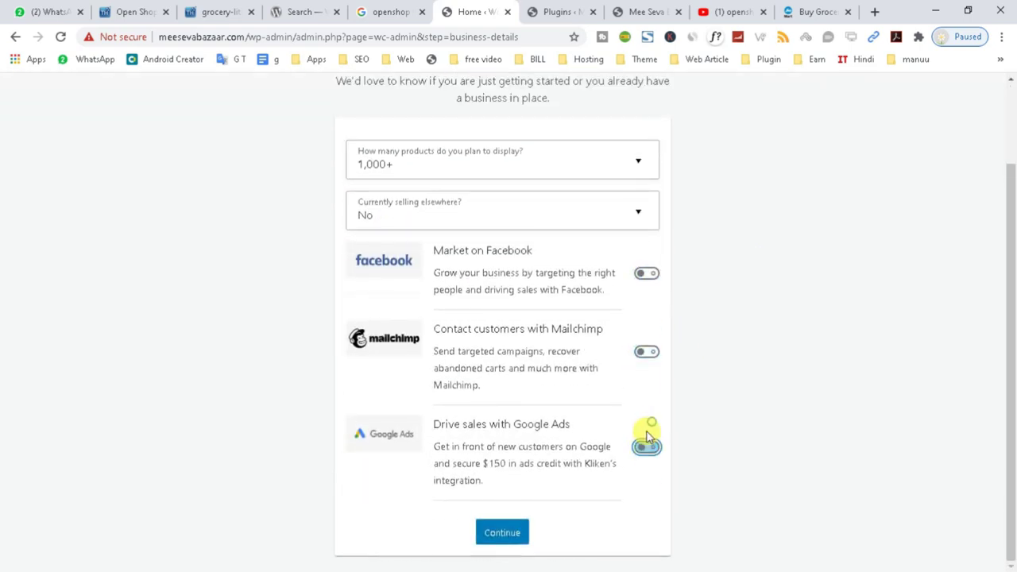
left_click(502, 531)
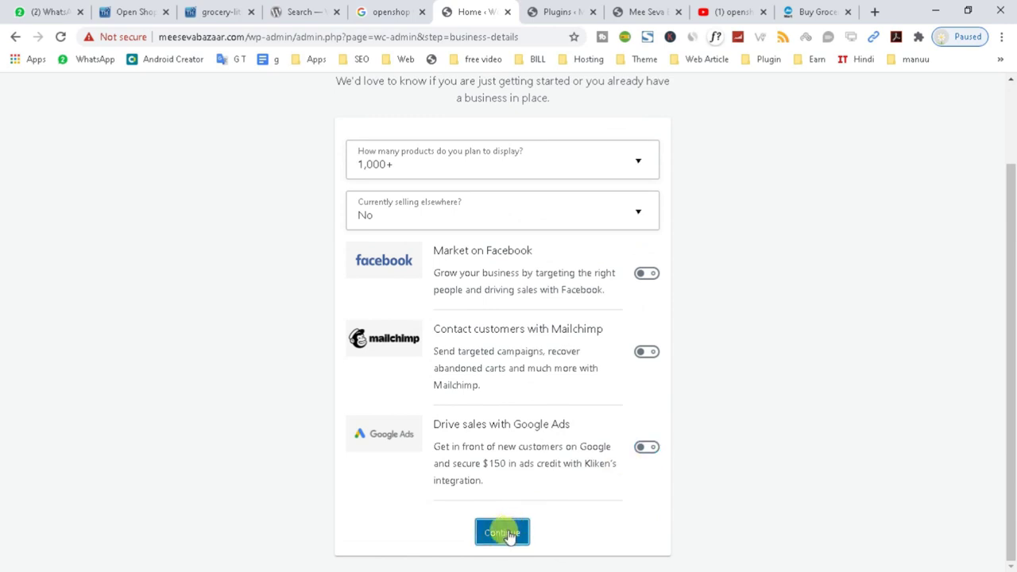
scroll(512, 508, "down", 3)
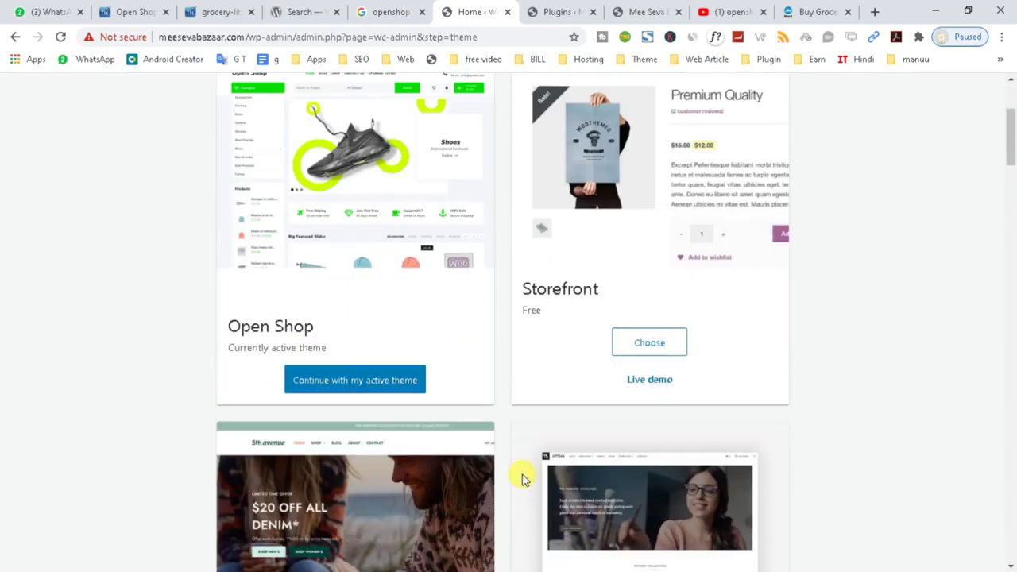
Continue with the active Open Shop theme and answer No thanks to Jetpack and WooCommerce Services.
scroll(453, 329, "up", 2)
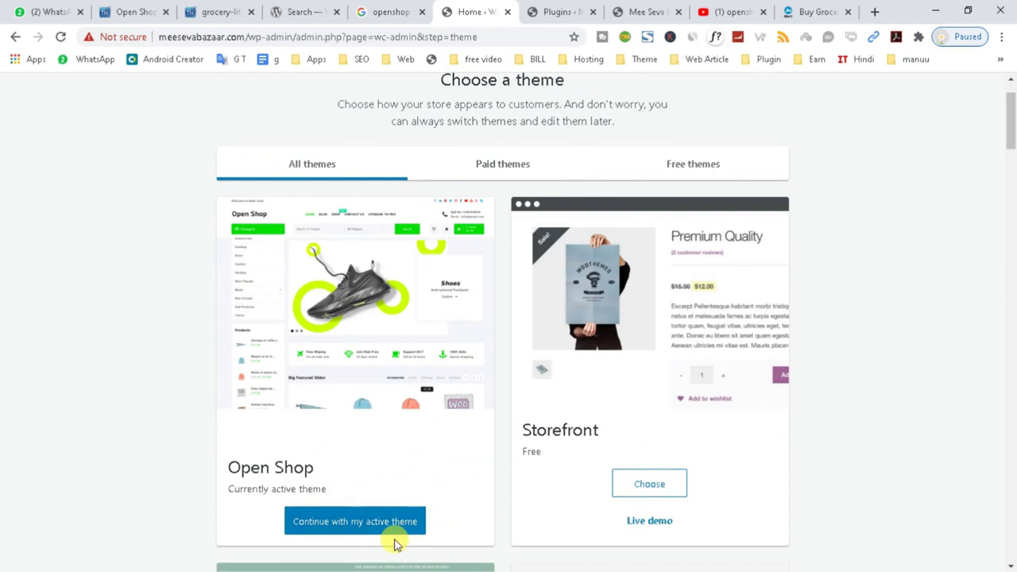
left_click(332, 524)
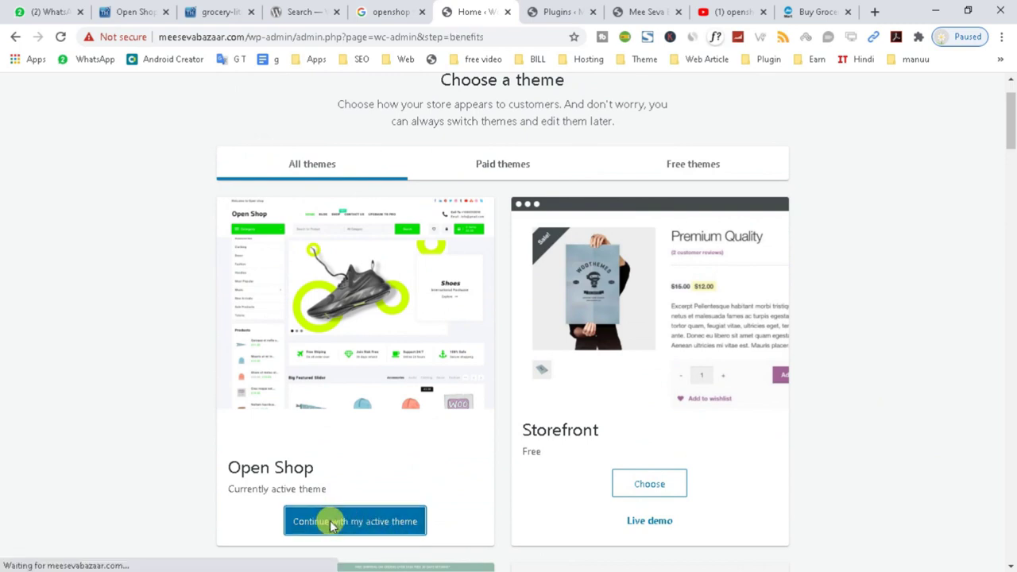
scroll(457, 494, "down", 1)
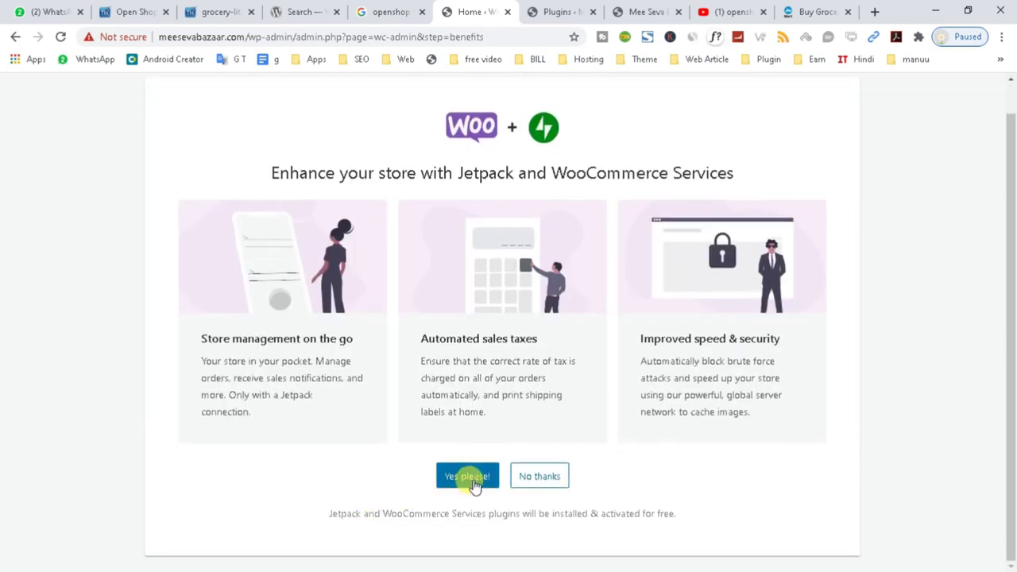
left_click_drag(271, 172, 730, 195)
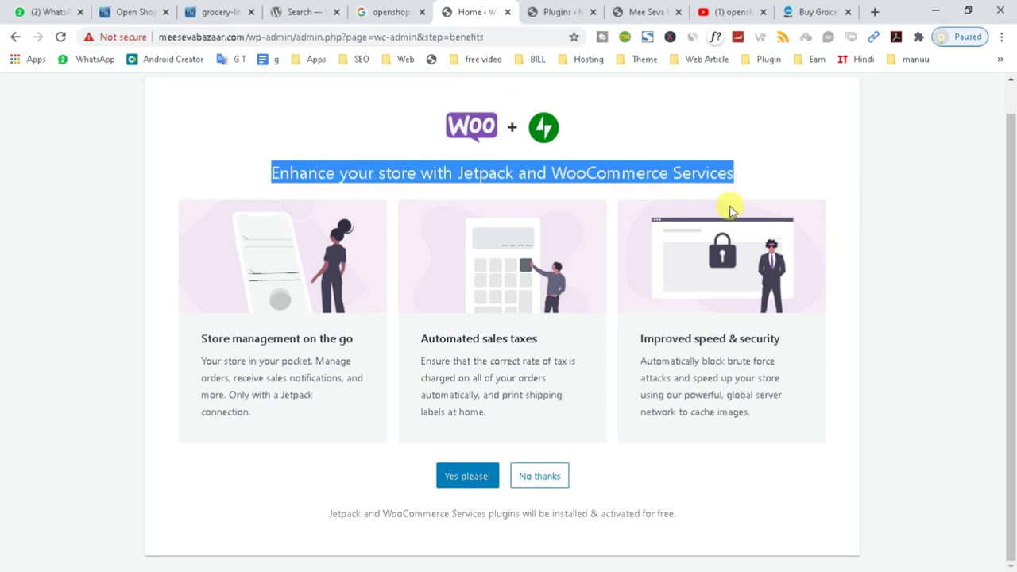
left_click(534, 487)
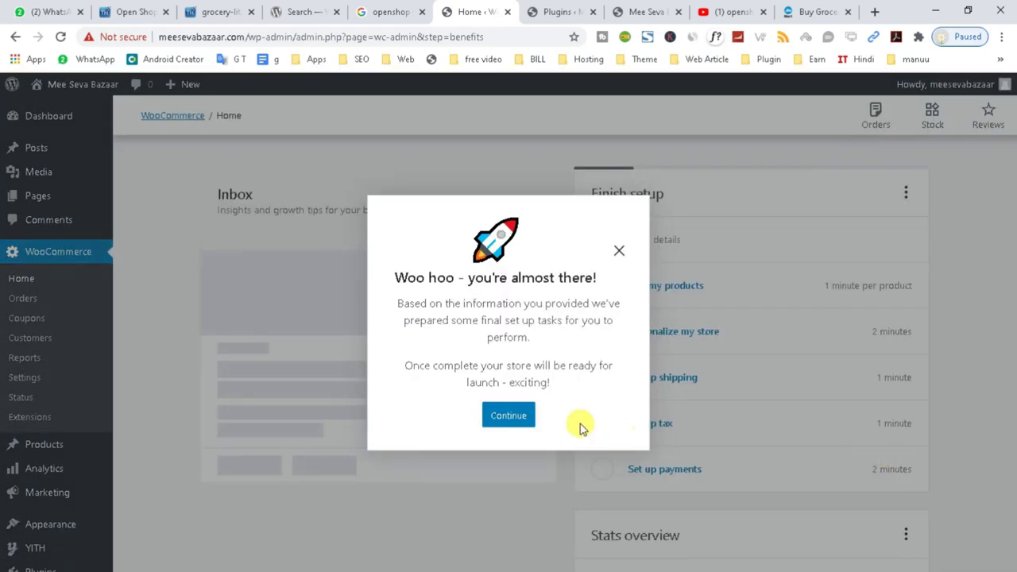
Dismiss the 'Woo hoo' modal and go to Appearance > Open Shop Options.
left_click(506, 421)
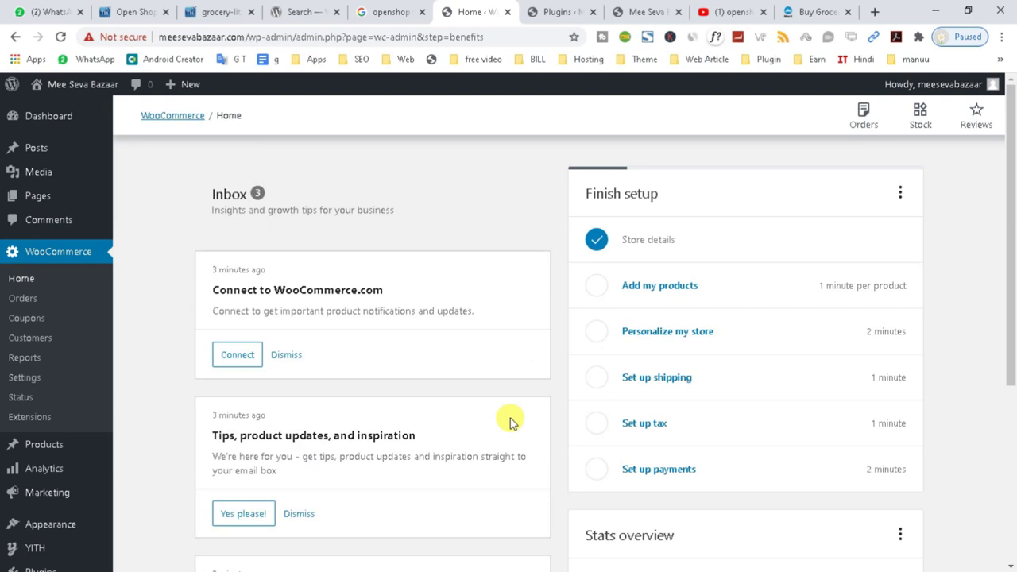
scroll(551, 306, "down", 4)
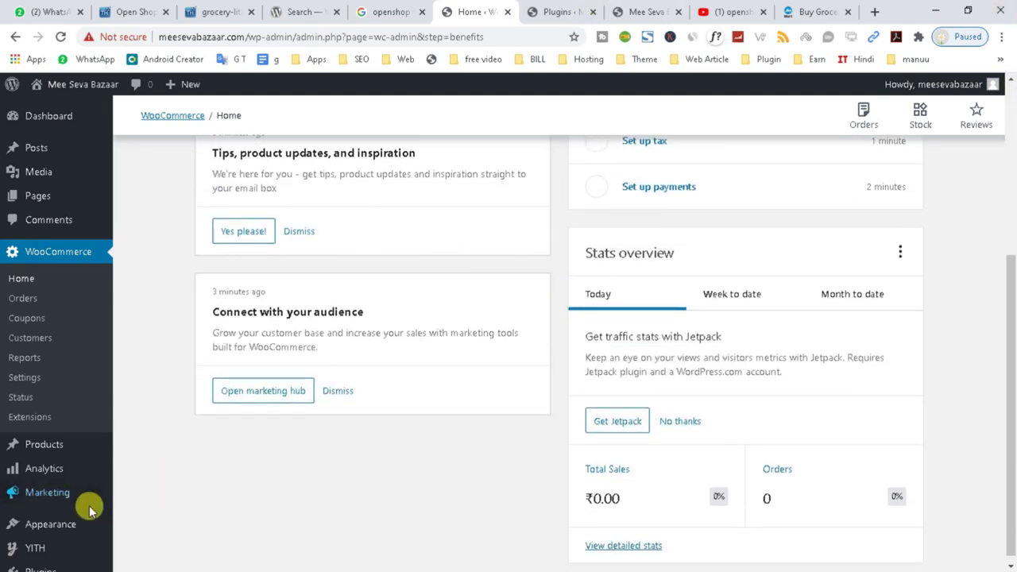
mouse_move(47, 526)
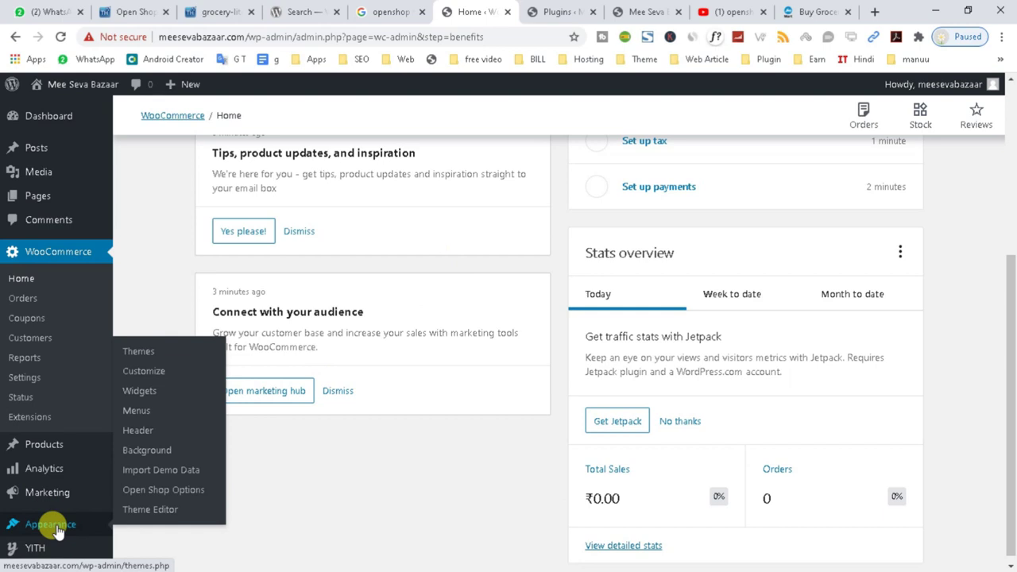
left_click(177, 492)
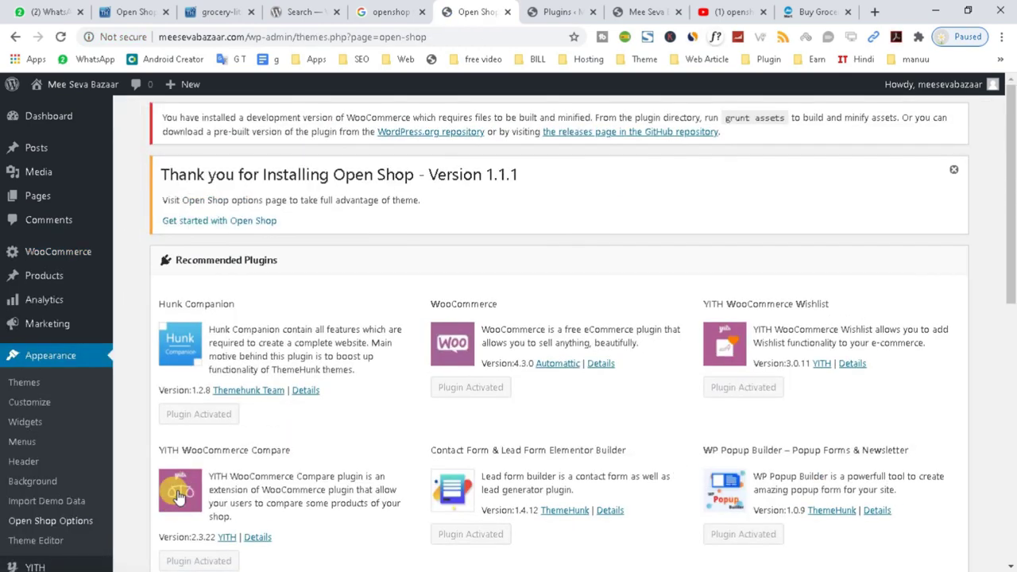
Go to Appearance > Import Demo Data to list the Open Shop demos.
scroll(181, 487, "down", 5)
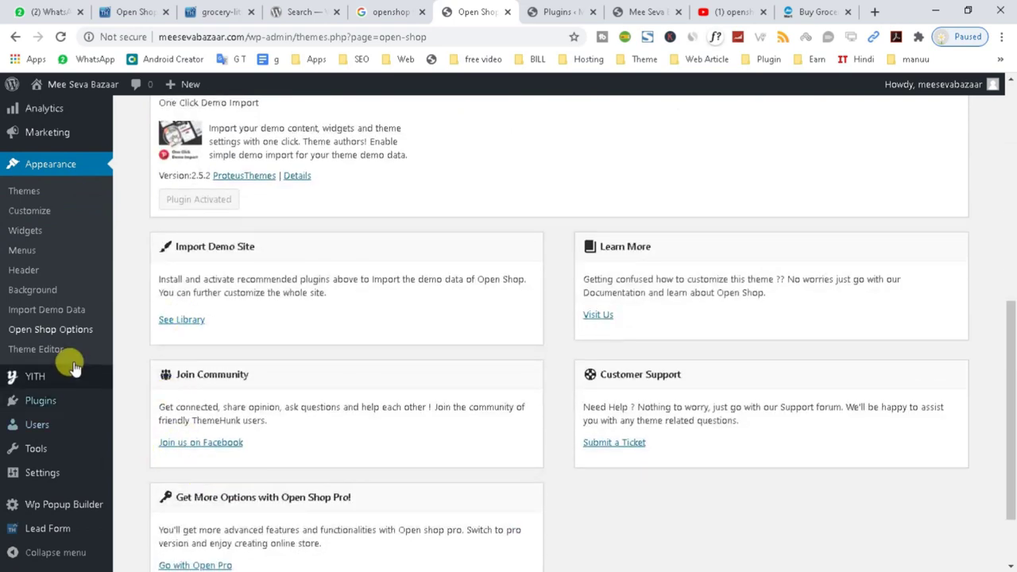
left_click(61, 316)
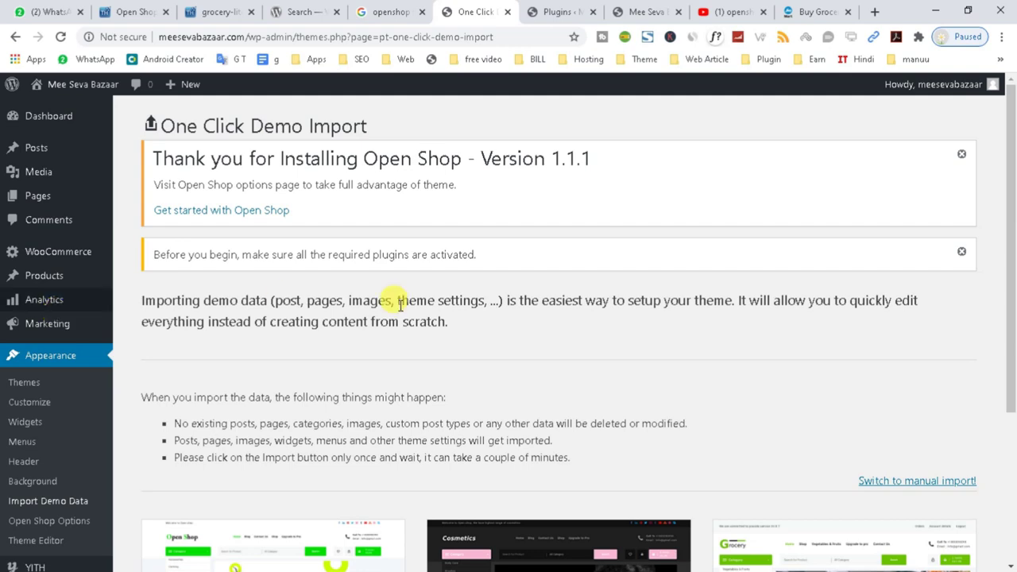
Import the Open Shop Grocery demo with 'Yes, import!' and wait for 'That's it, all done!'.
scroll(395, 300, "down", 3)
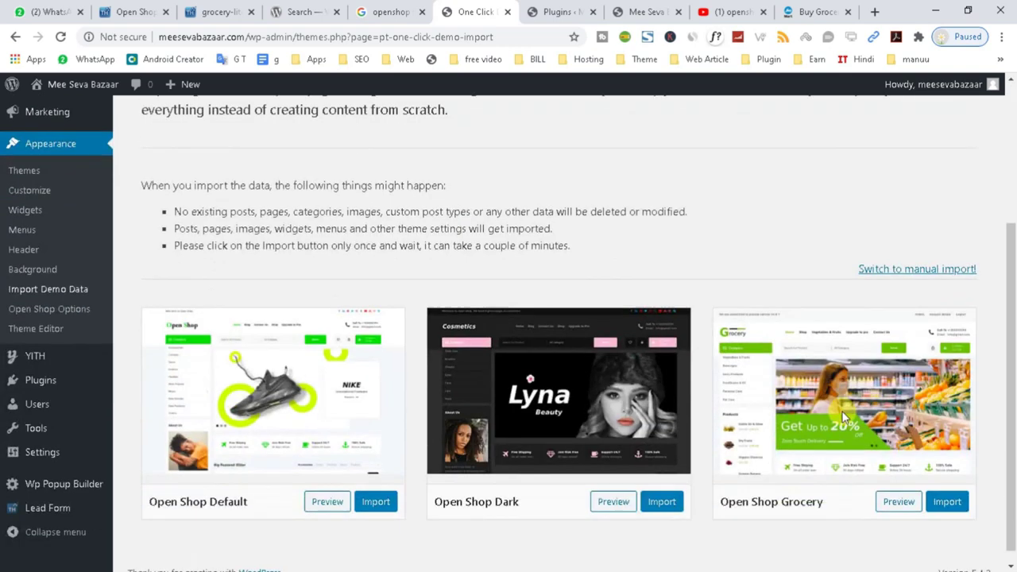
left_click(947, 502)
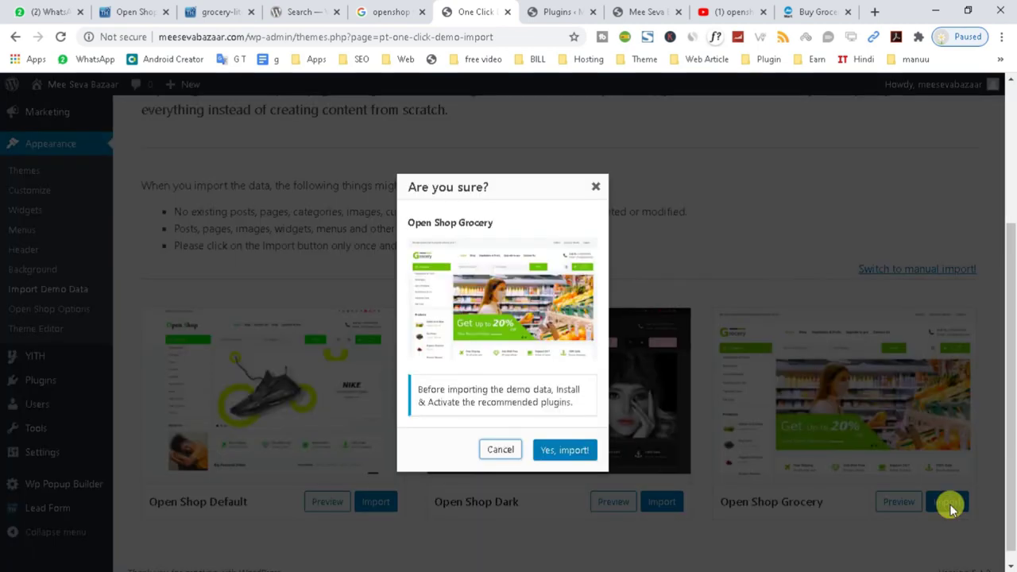
left_click(562, 451)
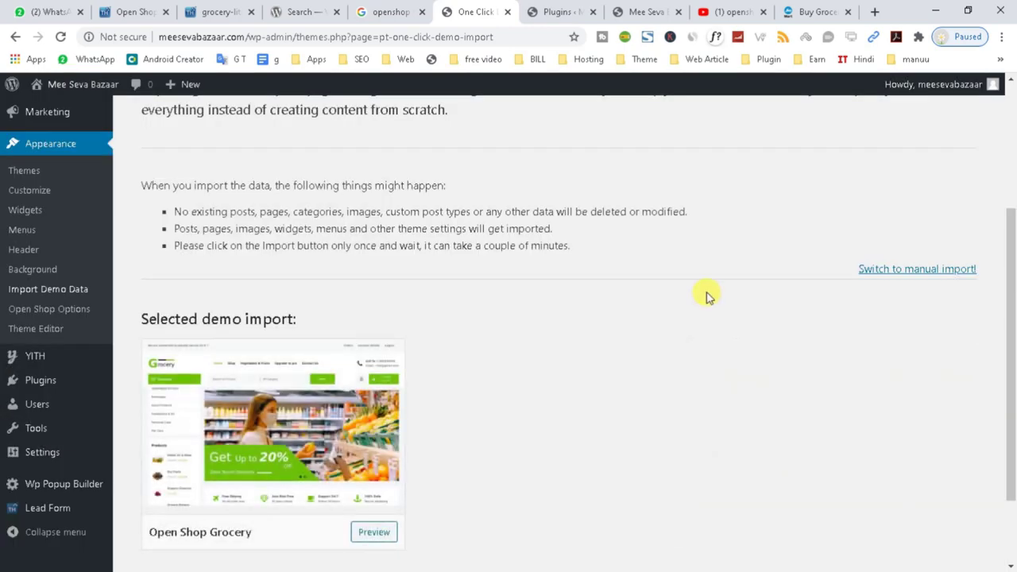
scroll(703, 302, "down", 2)
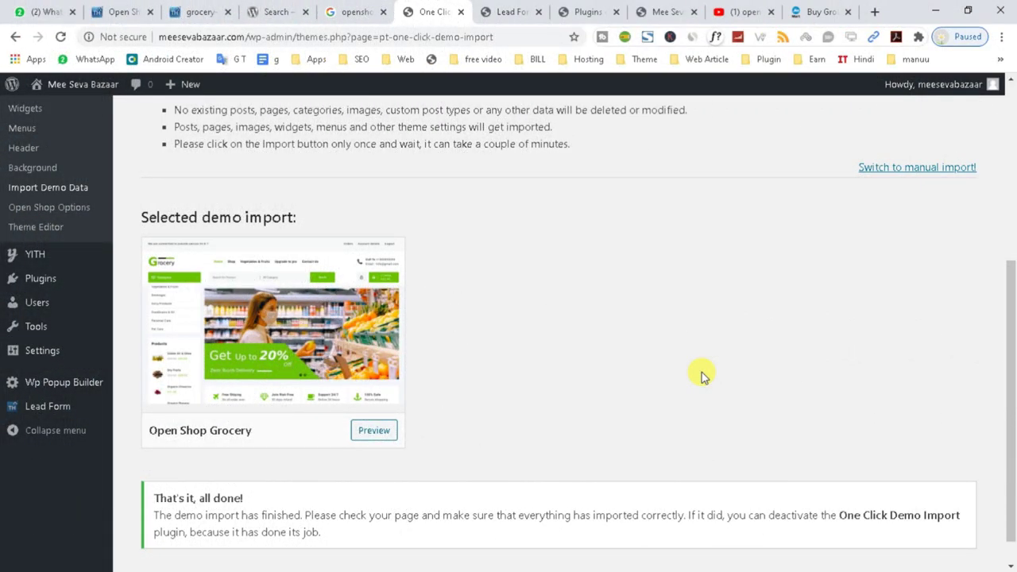
left_click(663, 11)
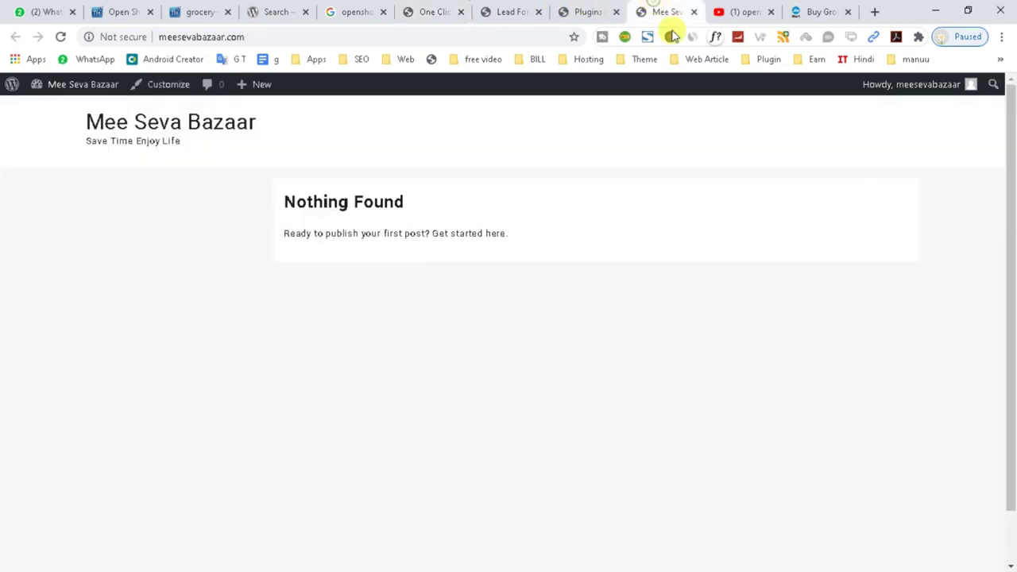
Reload the storefront to show the imported grocery demo and scroll through its product rows.
left_click(61, 37)
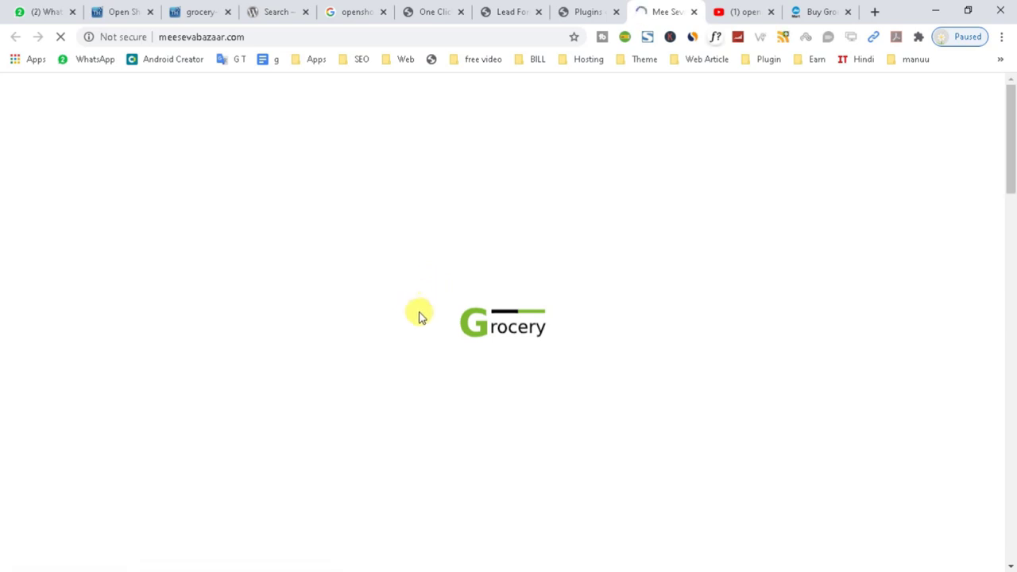
left_click_drag(574, 321, 517, 331)
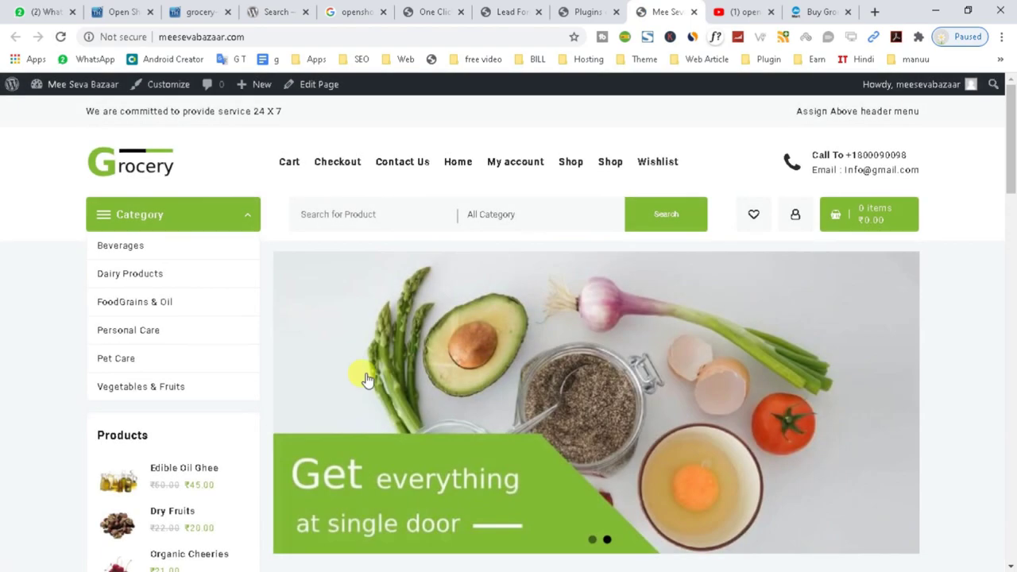
scroll(352, 379, "down", 10)
scroll(352, 379, "down", 15)
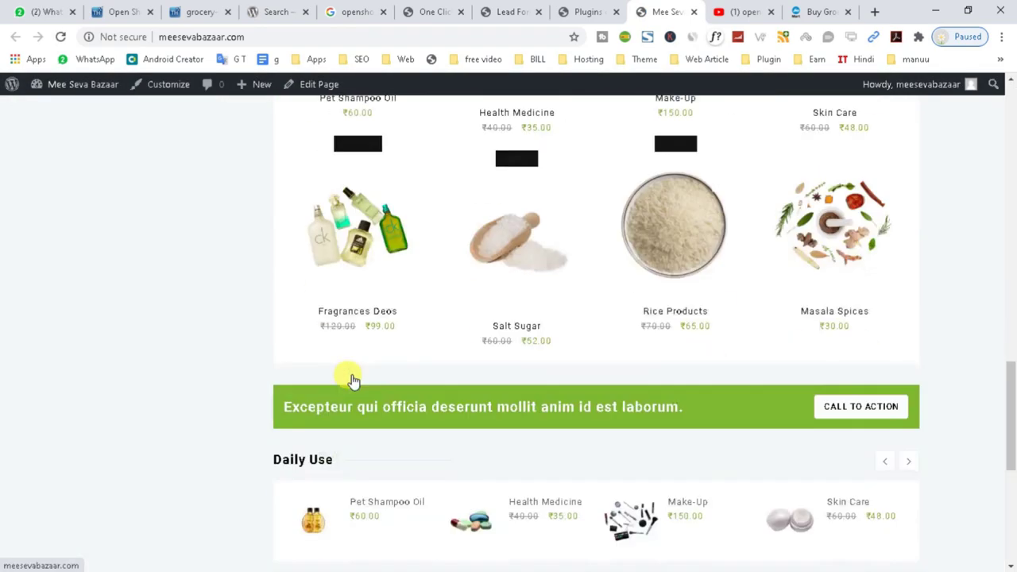
scroll(504, 468, "up", 15)
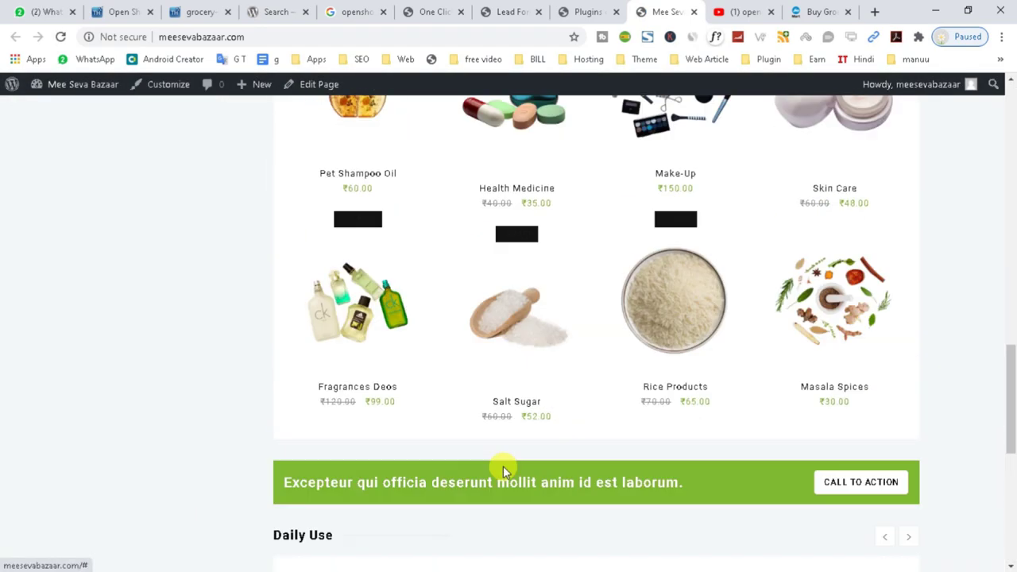
scroll(441, 387, "up", 10)
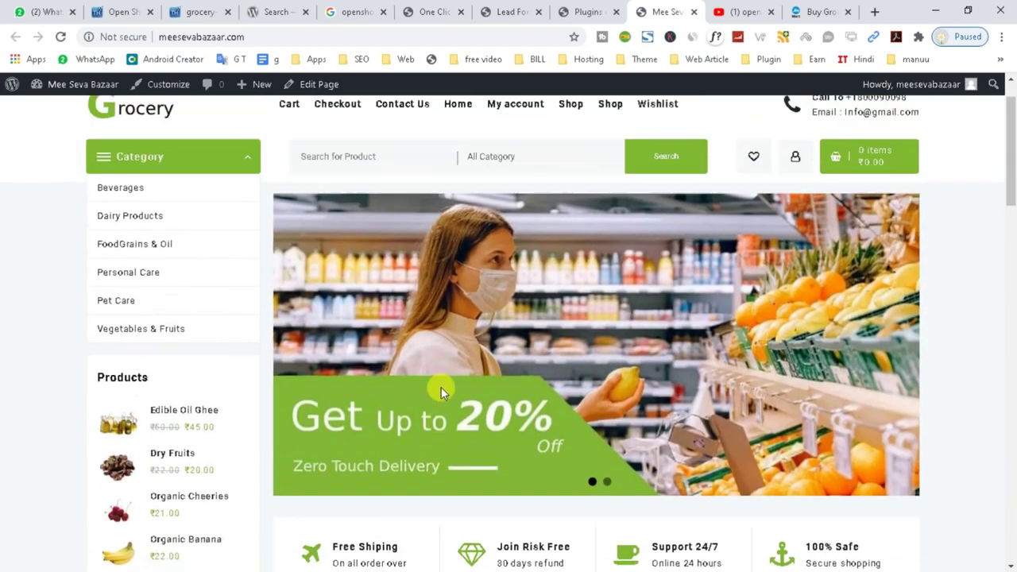
scroll(442, 390, "down", 4)
scroll(588, 446, "down", 4)
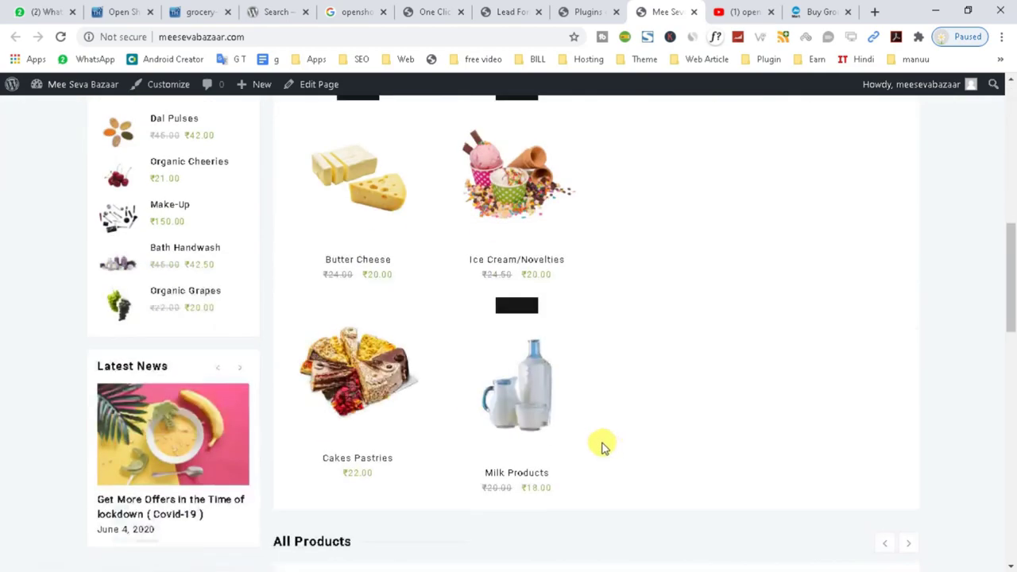
scroll(365, 318, "down", 1)
scroll(365, 374, "down", 9)
Scroll back up the storefront and return to the Plugins admin tab.
scroll(1012, 374, "up", 4)
left_click_drag(1012, 369, 1012, 184)
scroll(199, 363, "up", 2)
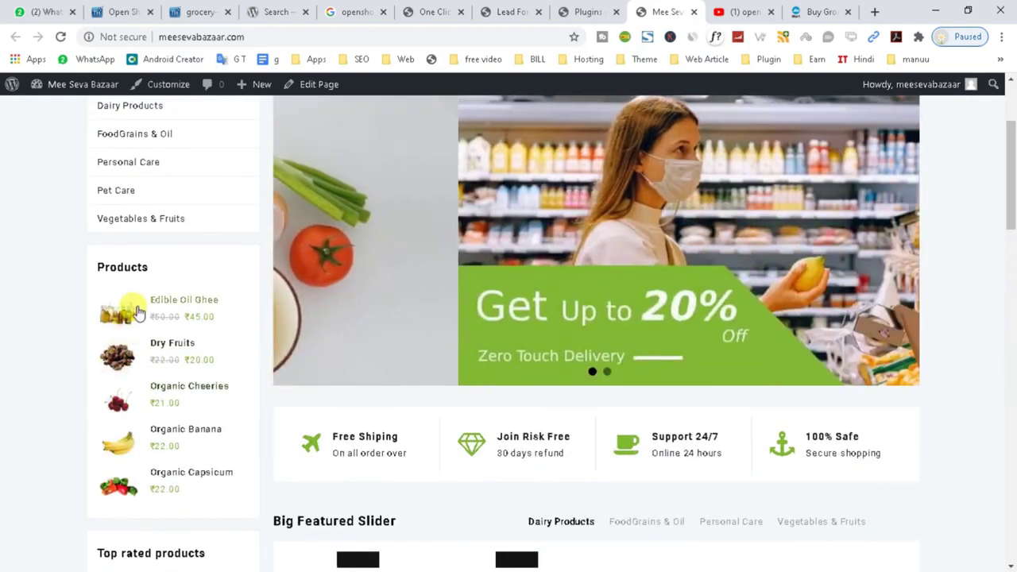
scroll(356, 295, "up", 2)
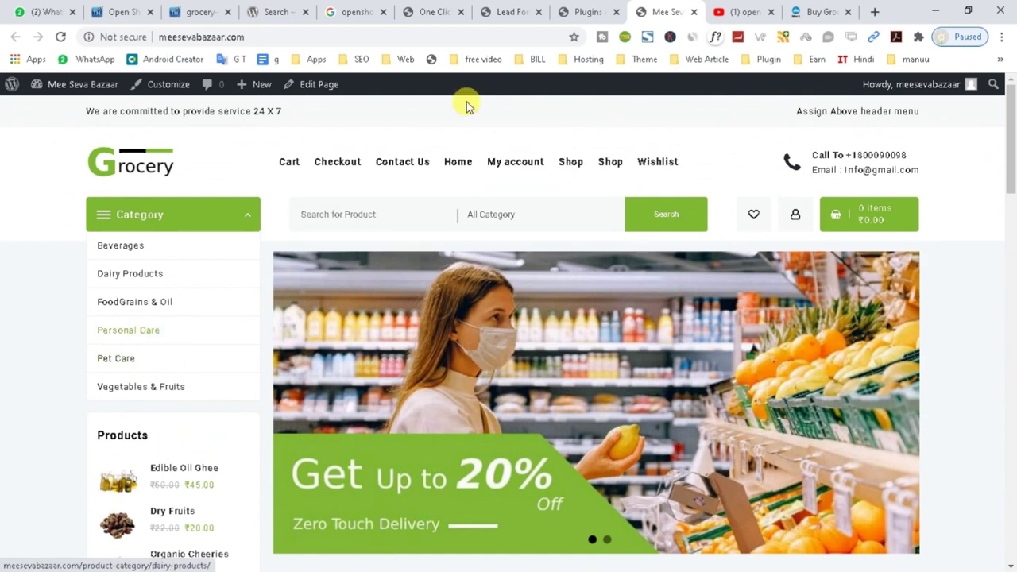
left_click(573, 9)
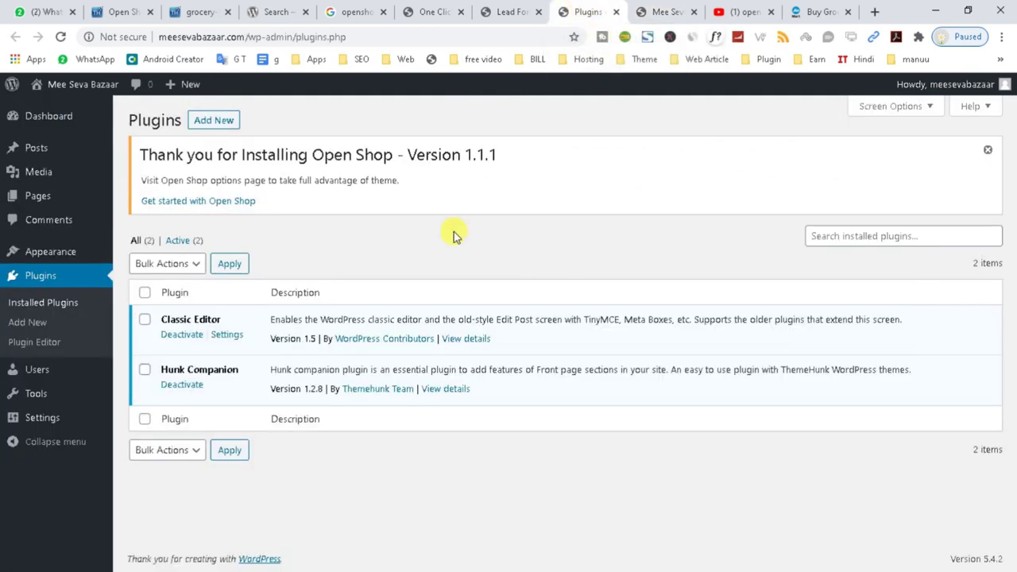
Reload the Plugins page, then scroll through the grocery storefront homepage tab.
left_click(64, 37)
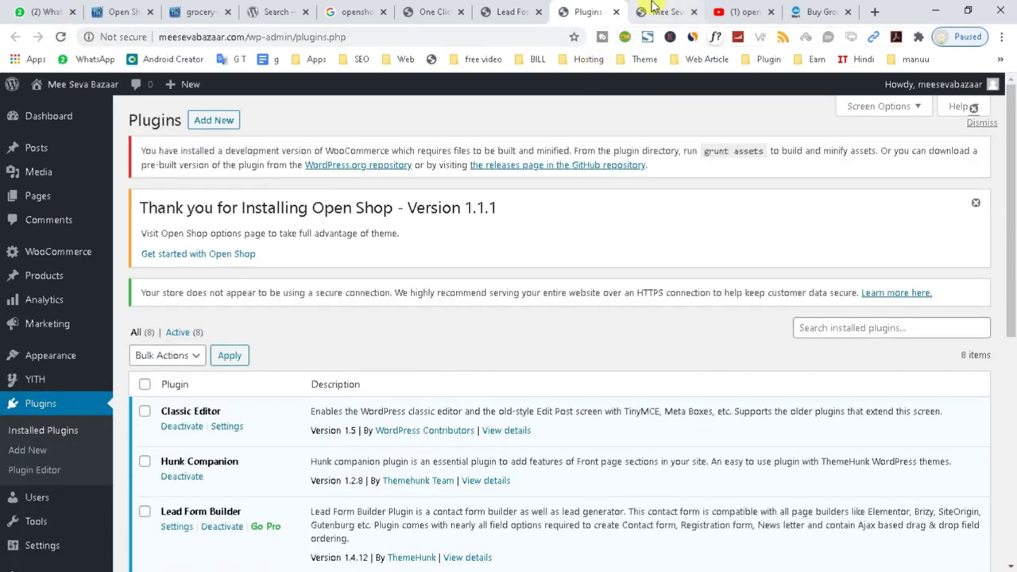
left_click(665, 12)
scroll(486, 374, "down", 5)
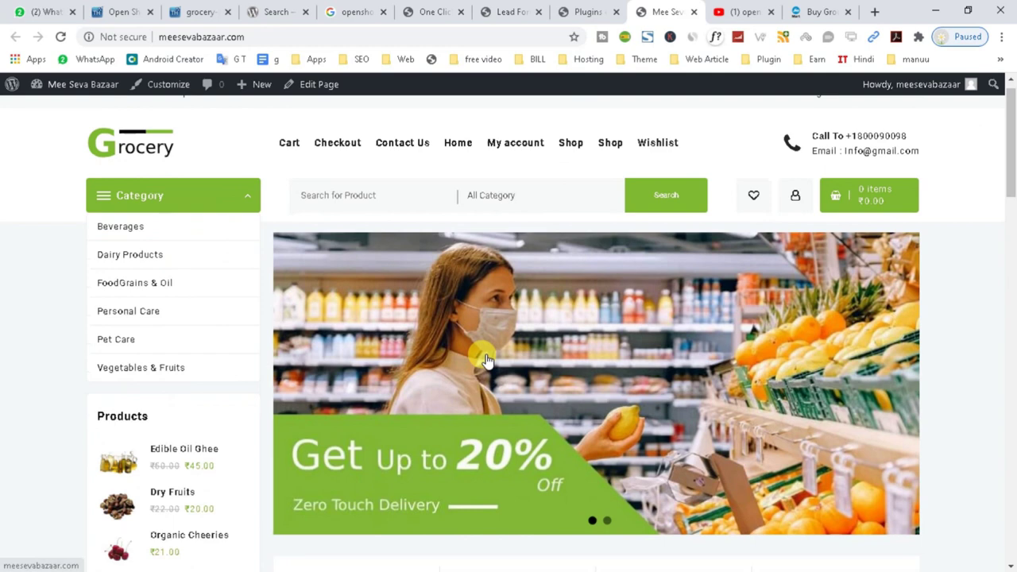
scroll(486, 373, "down", 2)
scroll(588, 290, "down", 9)
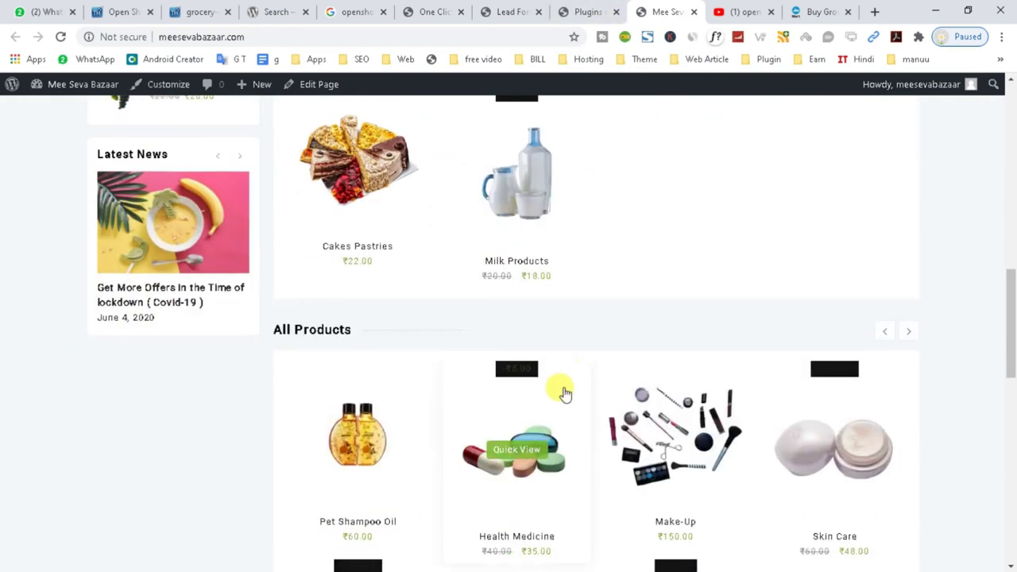
scroll(560, 415, "up", 2)
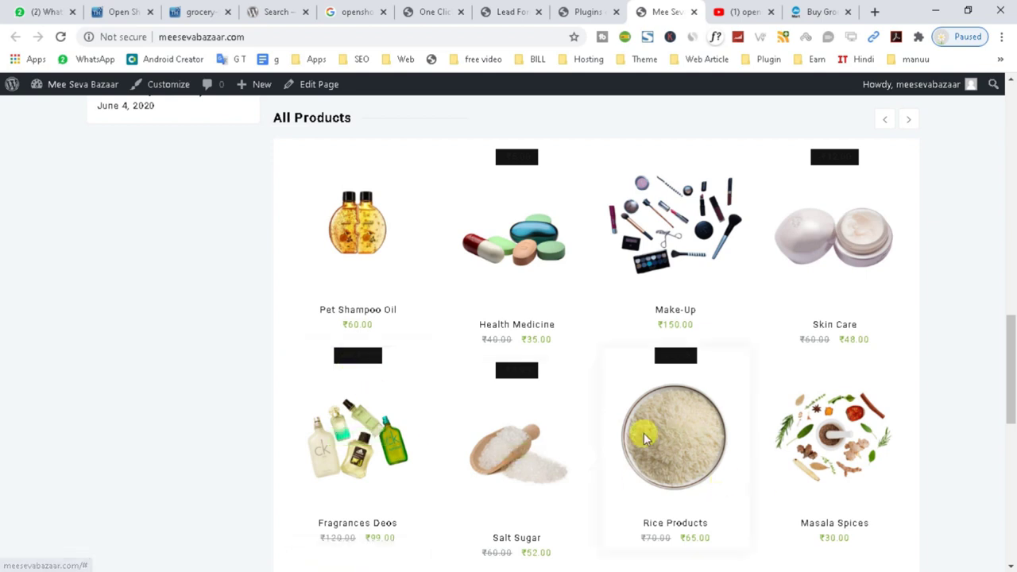
scroll(630, 246, "up", 3)
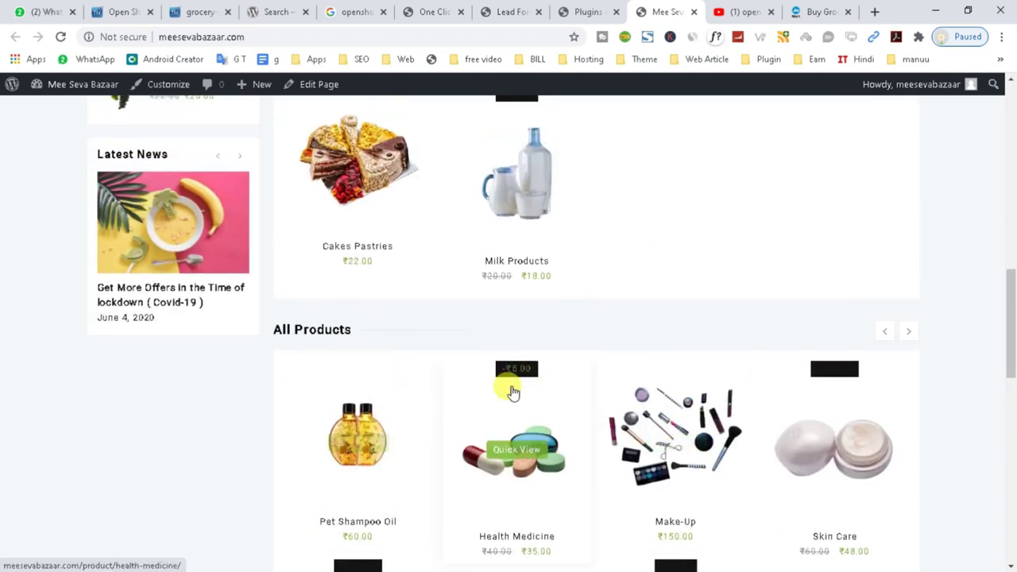
scroll(846, 407, "down", 2)
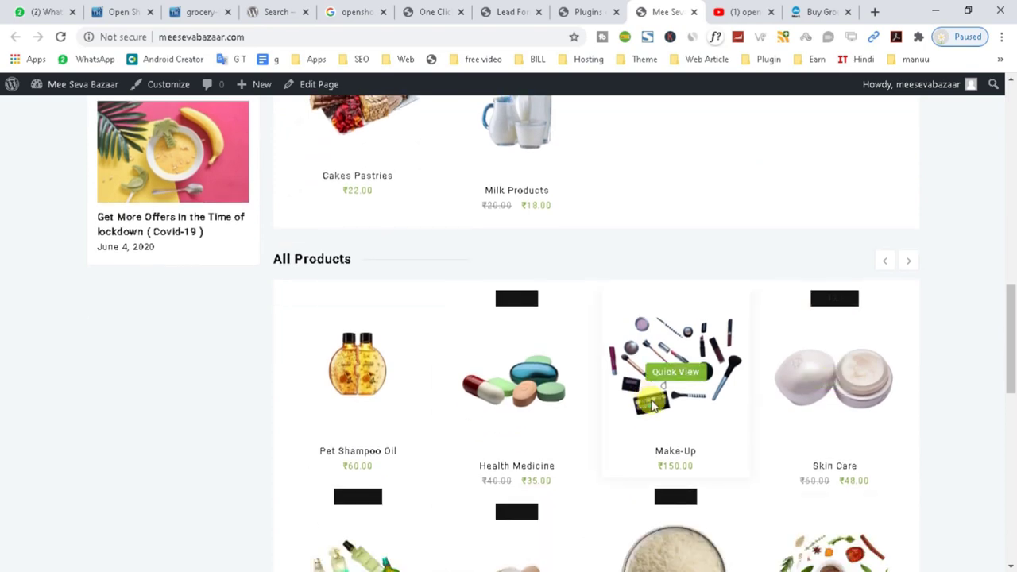
Return to the Plugins page to review the eight active plugins, including WooCommerce and One Click Demo Import.
left_click(586, 11)
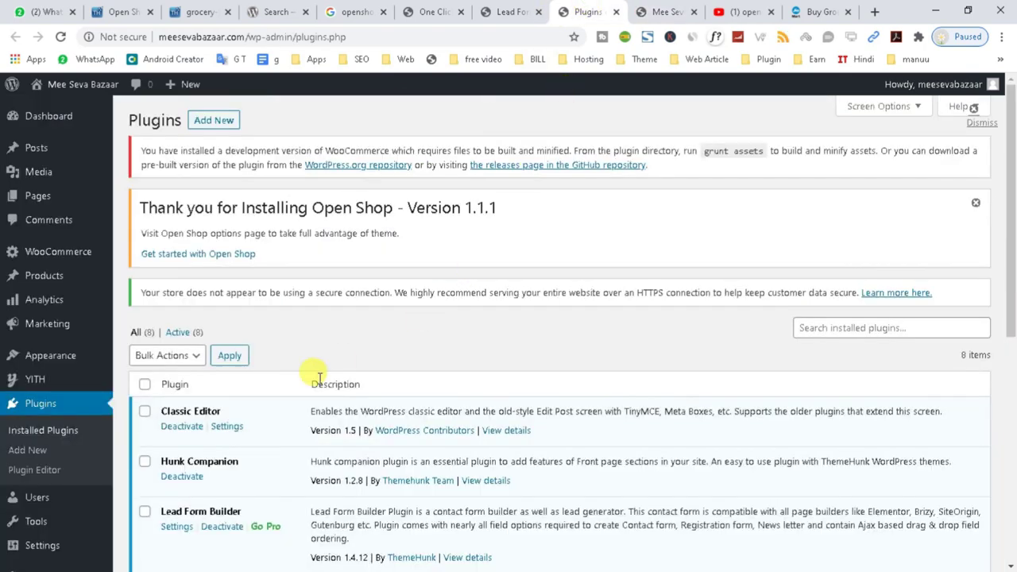
scroll(318, 381, "down", 5)
scroll(94, 405, "up", 1)
mouse_move(86, 355)
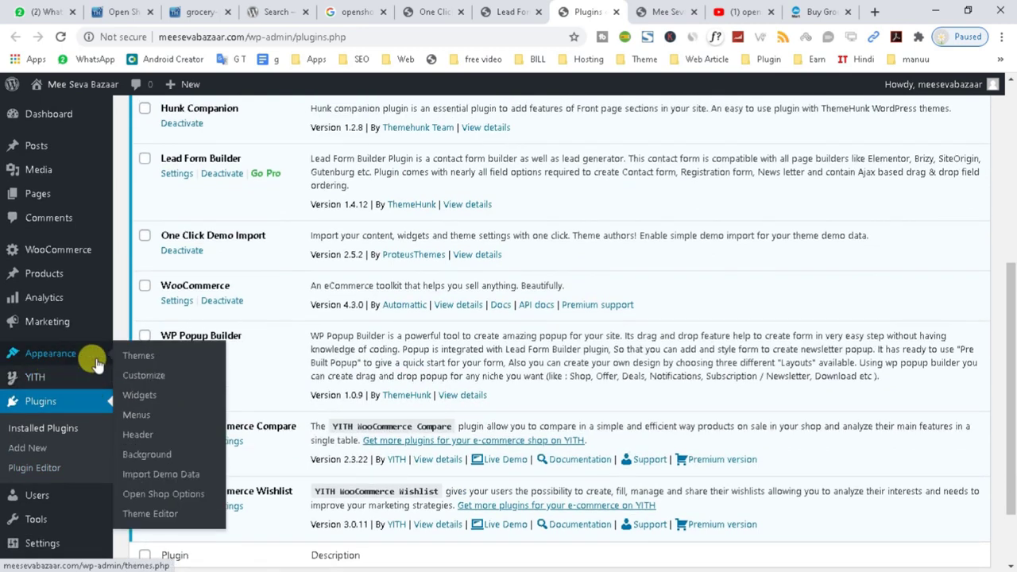
Open the Open Shop Customizer and browse its WordPress Default and Layout sections.
left_click(139, 382)
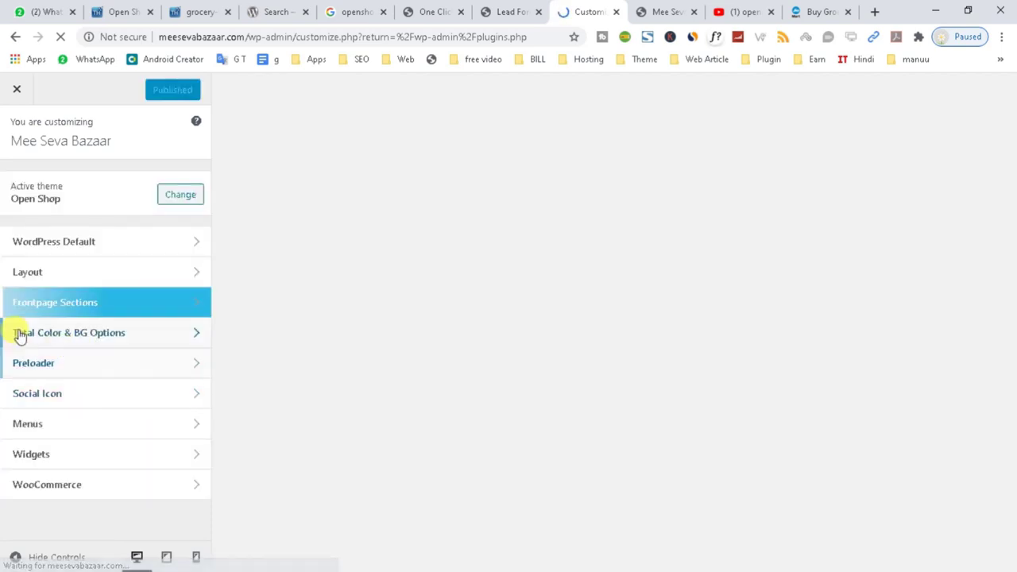
left_click(79, 249)
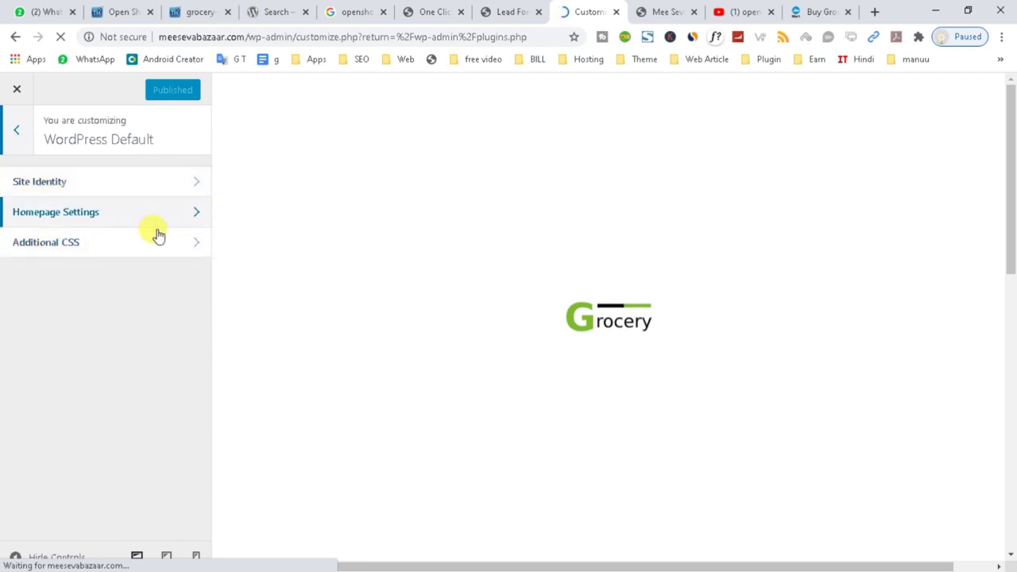
left_click(14, 135)
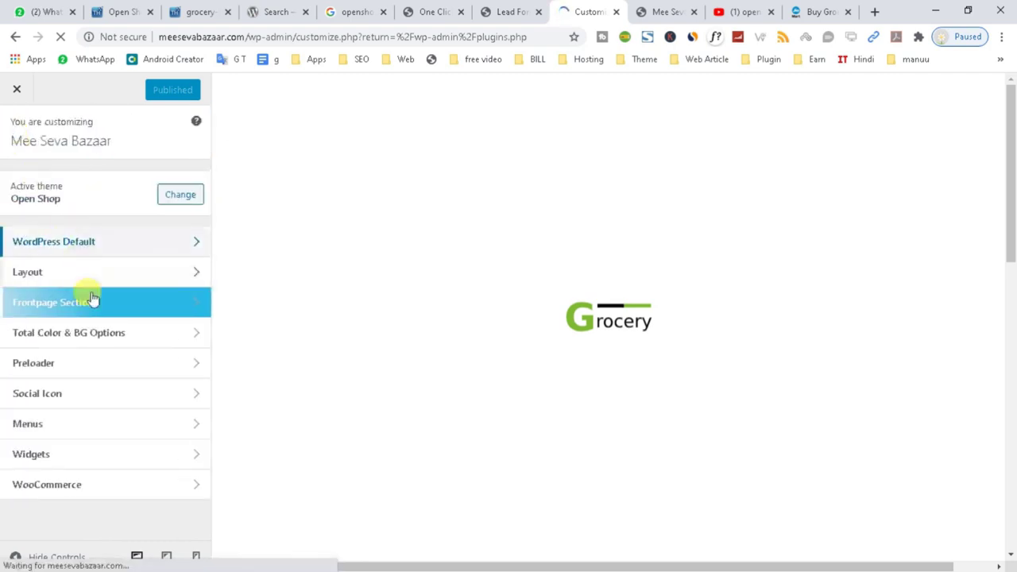
left_click(40, 273)
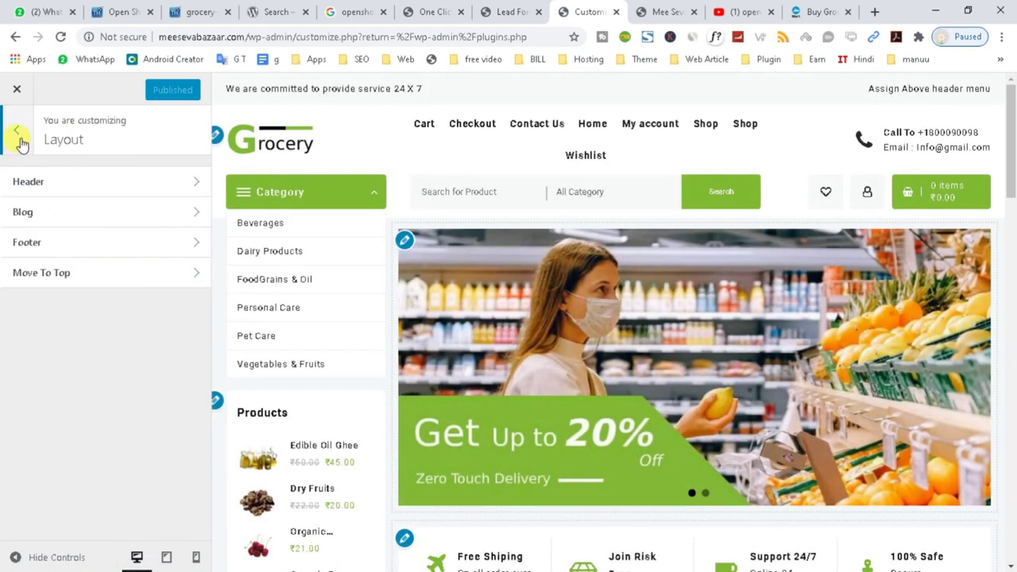
left_click(16, 135)
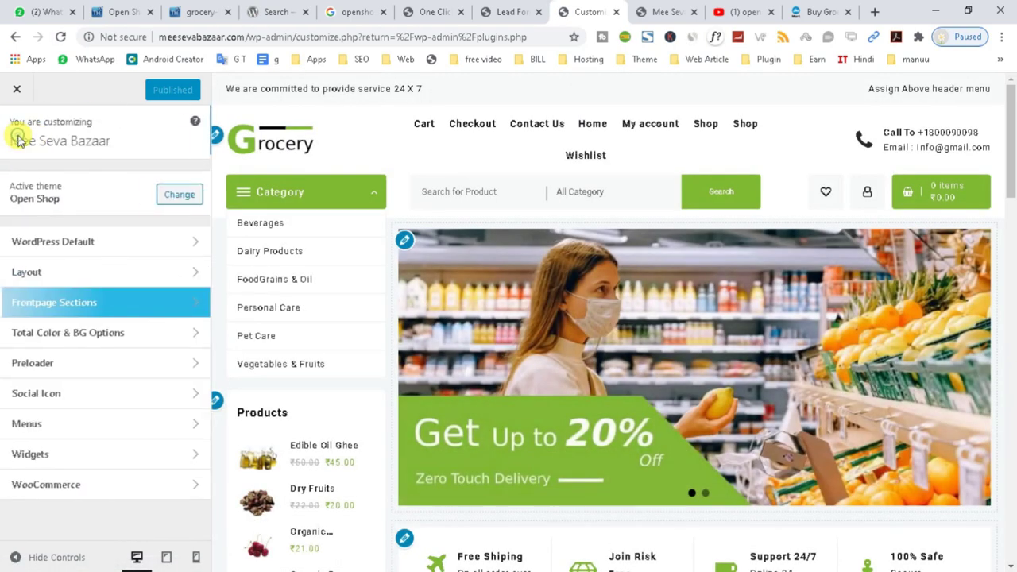
View Total Color & BG Options > Global Colors, then leave the Customizer.
left_click(100, 334)
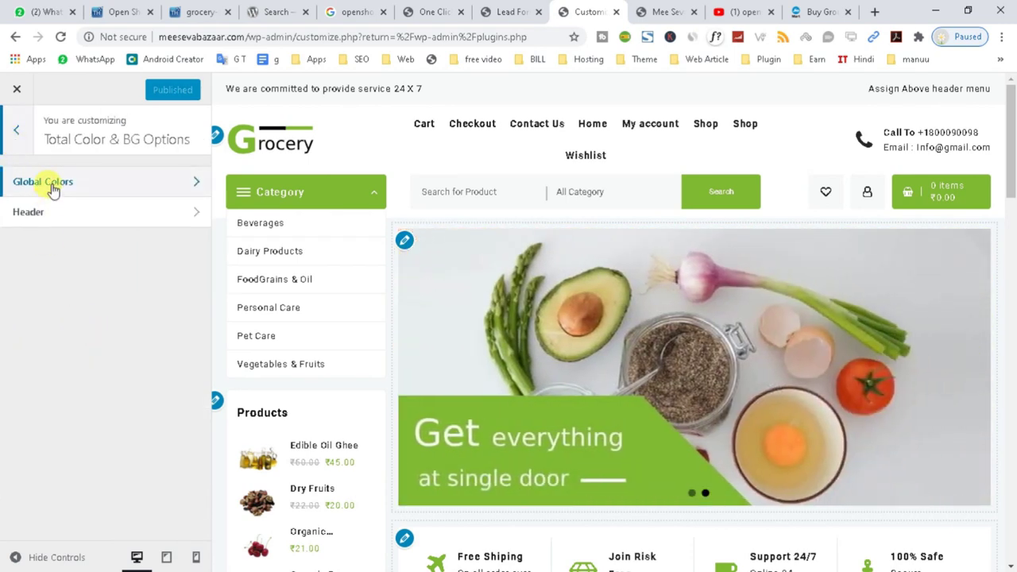
left_click(50, 183)
key("alt+Left")
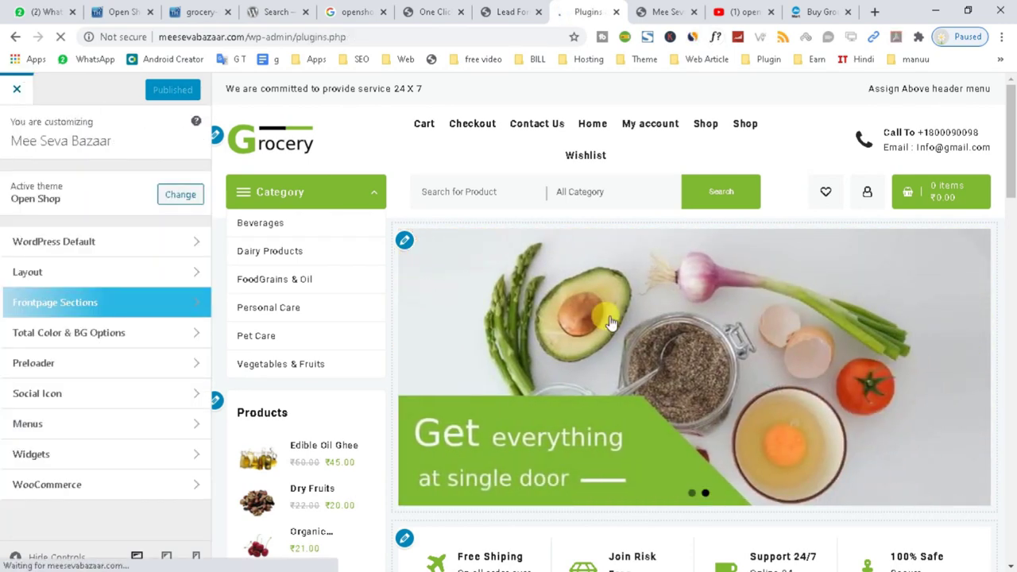
Glance at the storefront, then list all 33 imported products under Products > All Products.
scroll(722, 320, "down", 5)
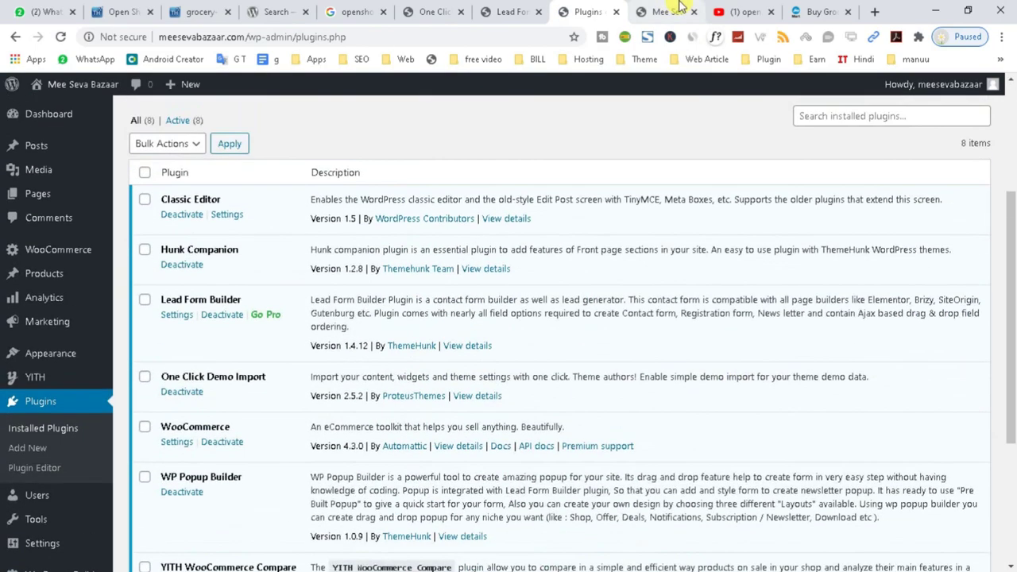
left_click(666, 12)
scroll(527, 379, "down", 3)
scroll(526, 379, "up", 5)
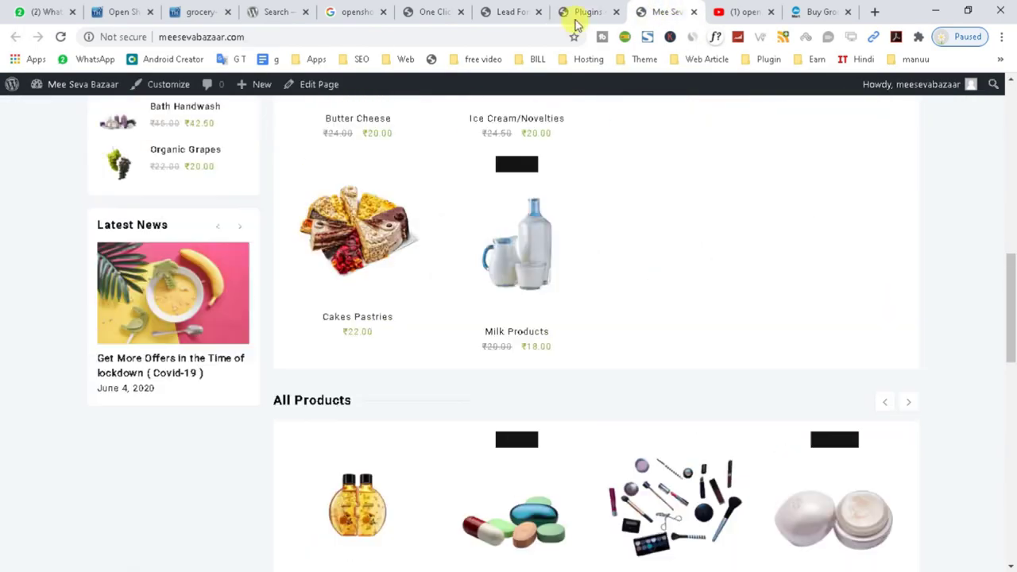
left_click(588, 12)
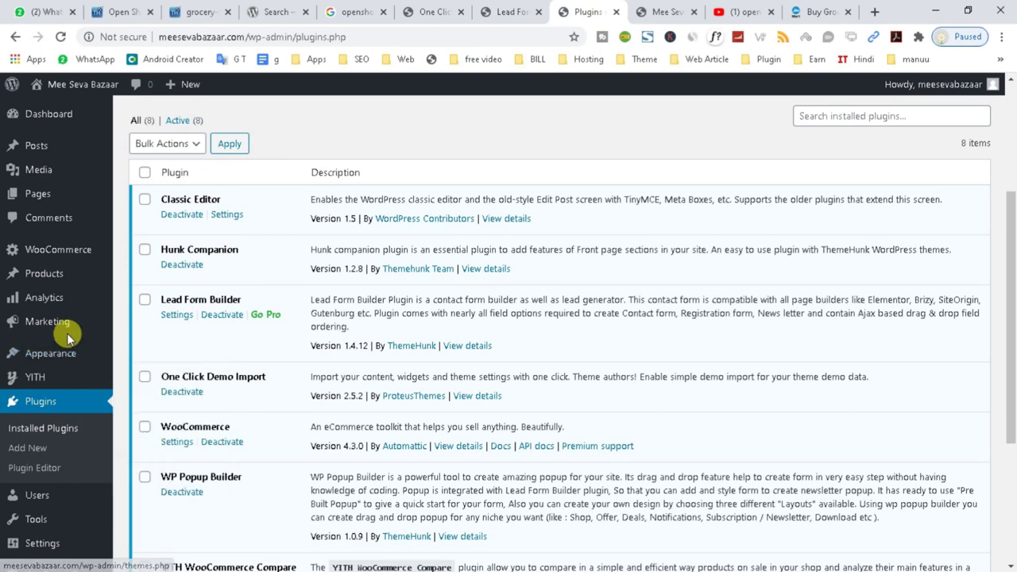
scroll(67, 332, "up", 2)
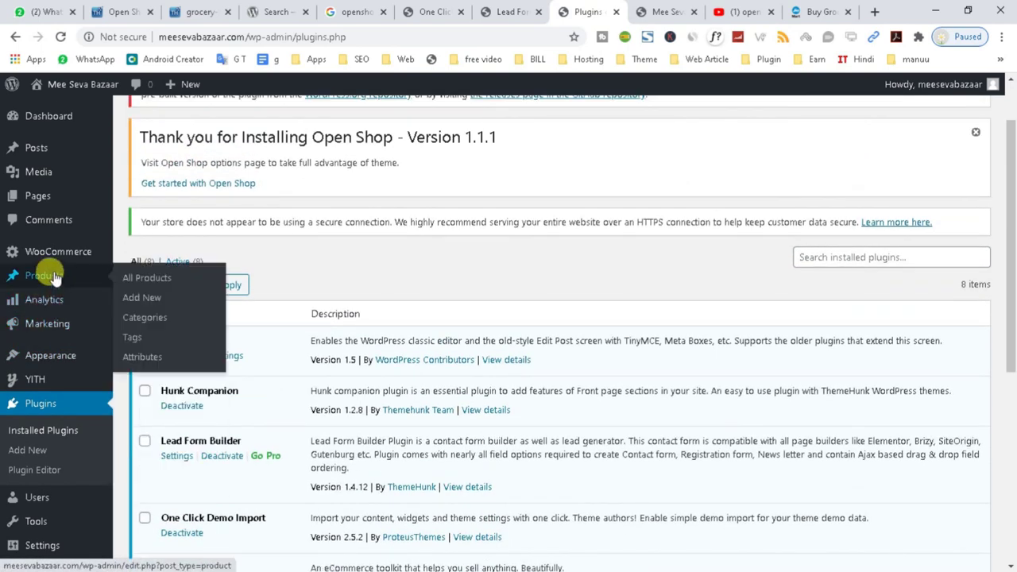
left_click(49, 279)
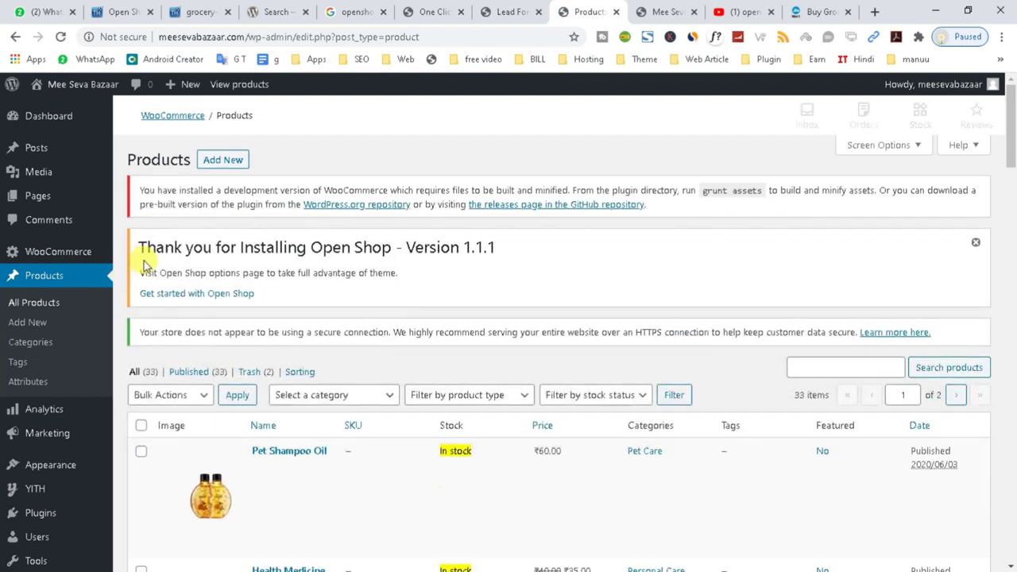
Select all products in the list and scroll through the imported grocery items.
scroll(223, 391, "down", 7)
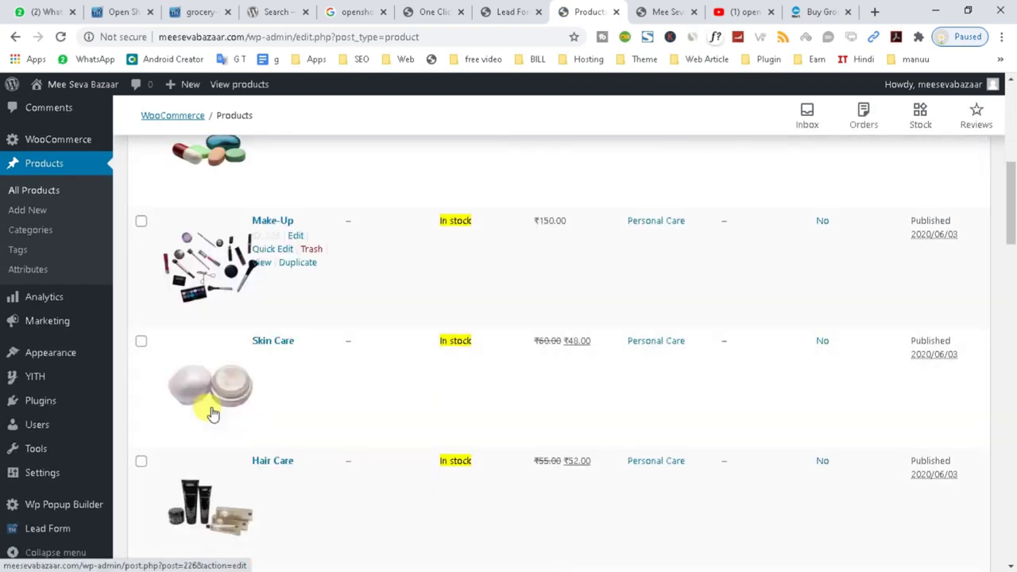
scroll(175, 374, "up", 5)
left_click(141, 283)
scroll(224, 429, "down", 5)
scroll(219, 437, "down", 3)
scroll(219, 436, "up", 8)
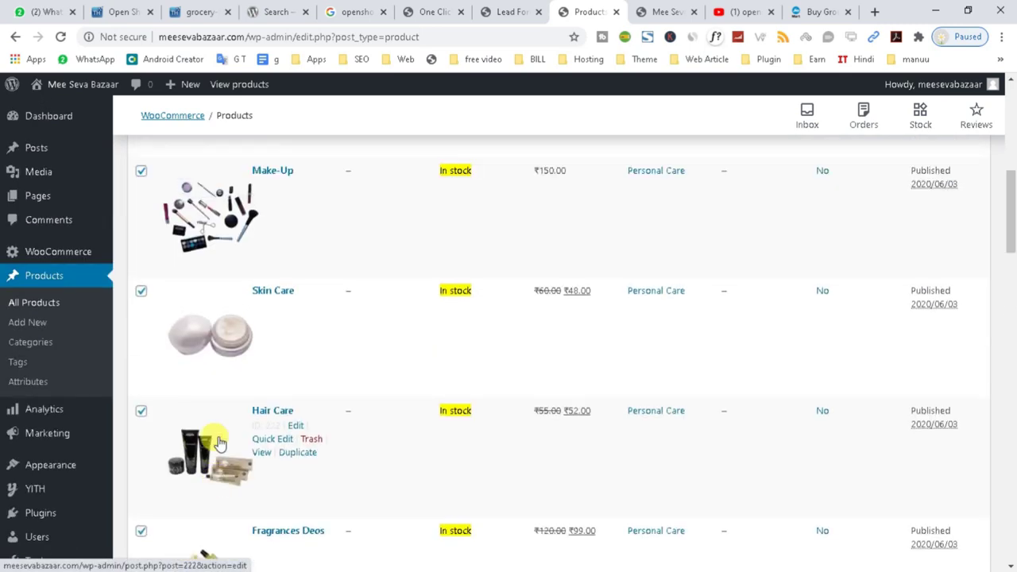
scroll(290, 492, "down", 12)
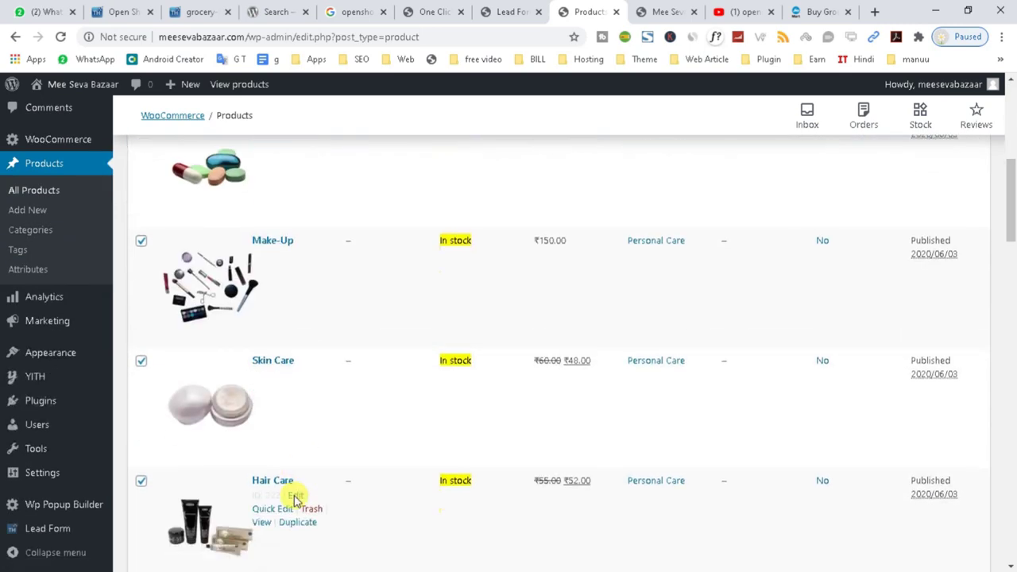
scroll(294, 500, "down", 7)
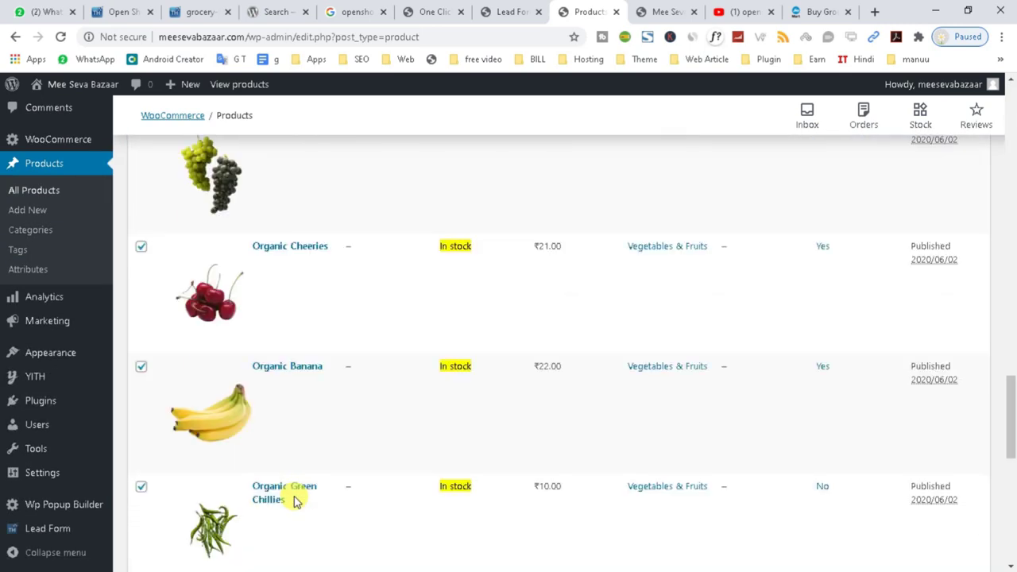
scroll(293, 496, "down", 6)
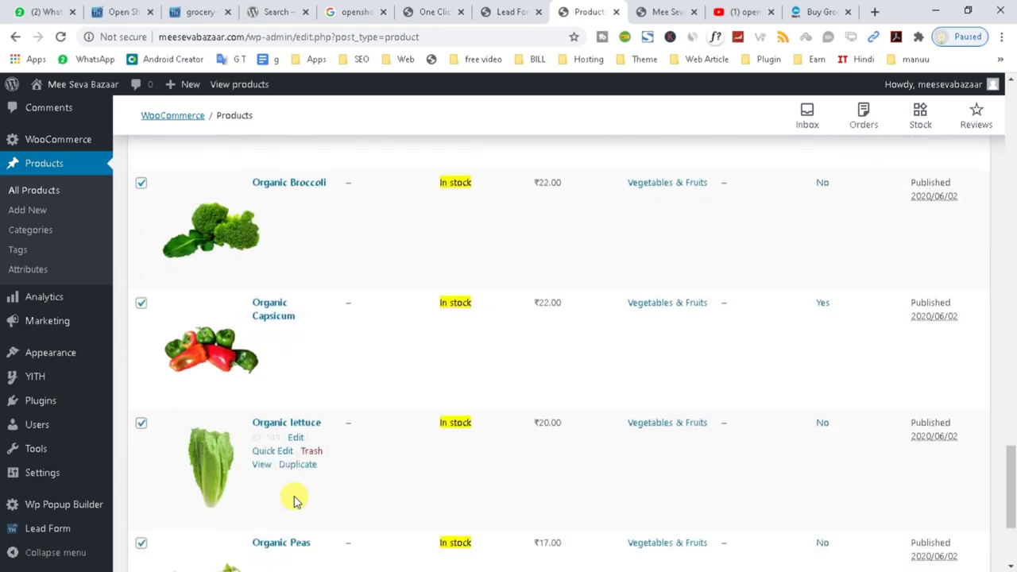
scroll(262, 402, "up", 4)
scroll(262, 401, "up", 5)
Back on the storefront, open the Beverages product category from the Category menu.
key("ctrl+Tab")
scroll(397, 404, "up", 1)
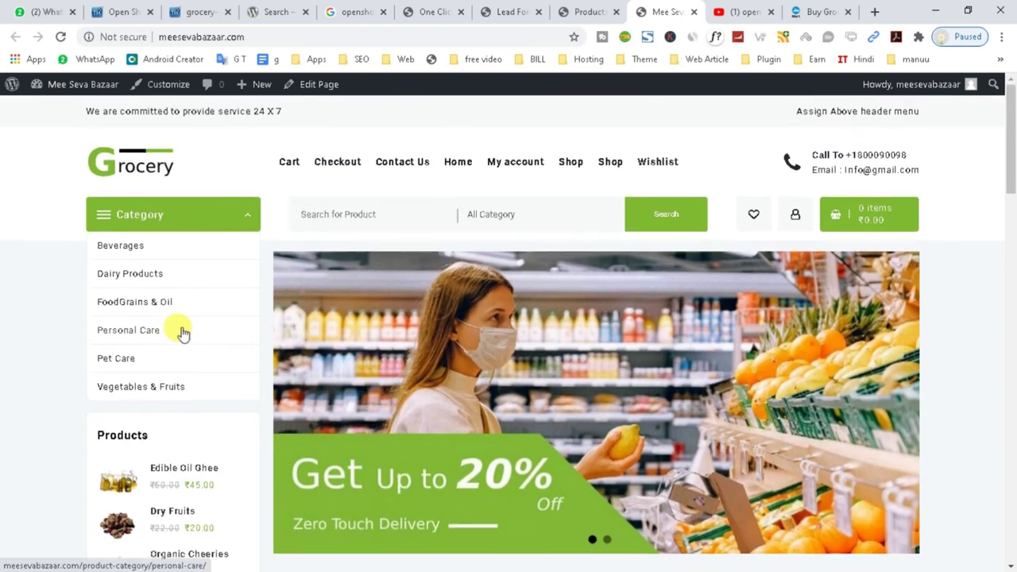
left_click(125, 255)
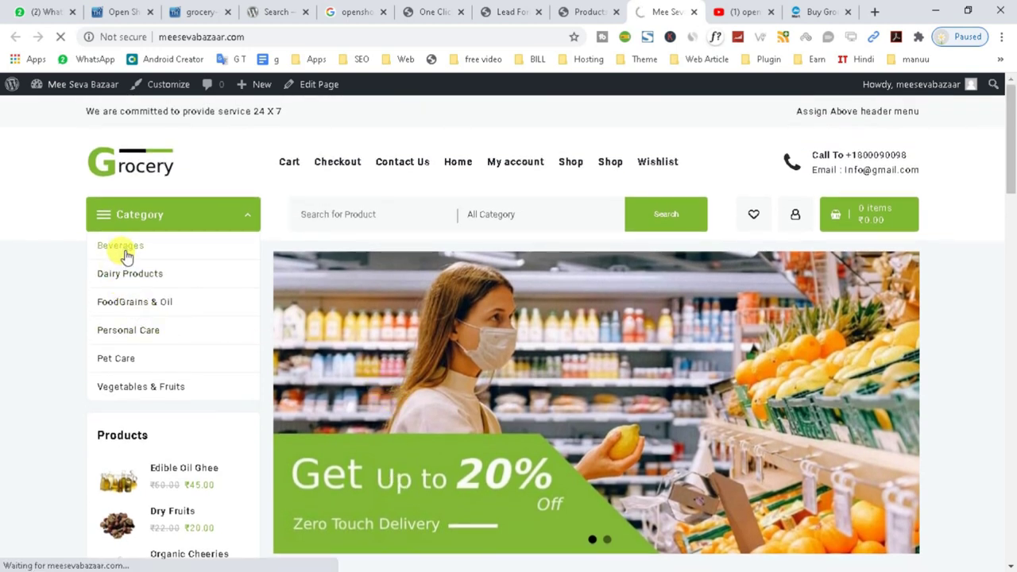